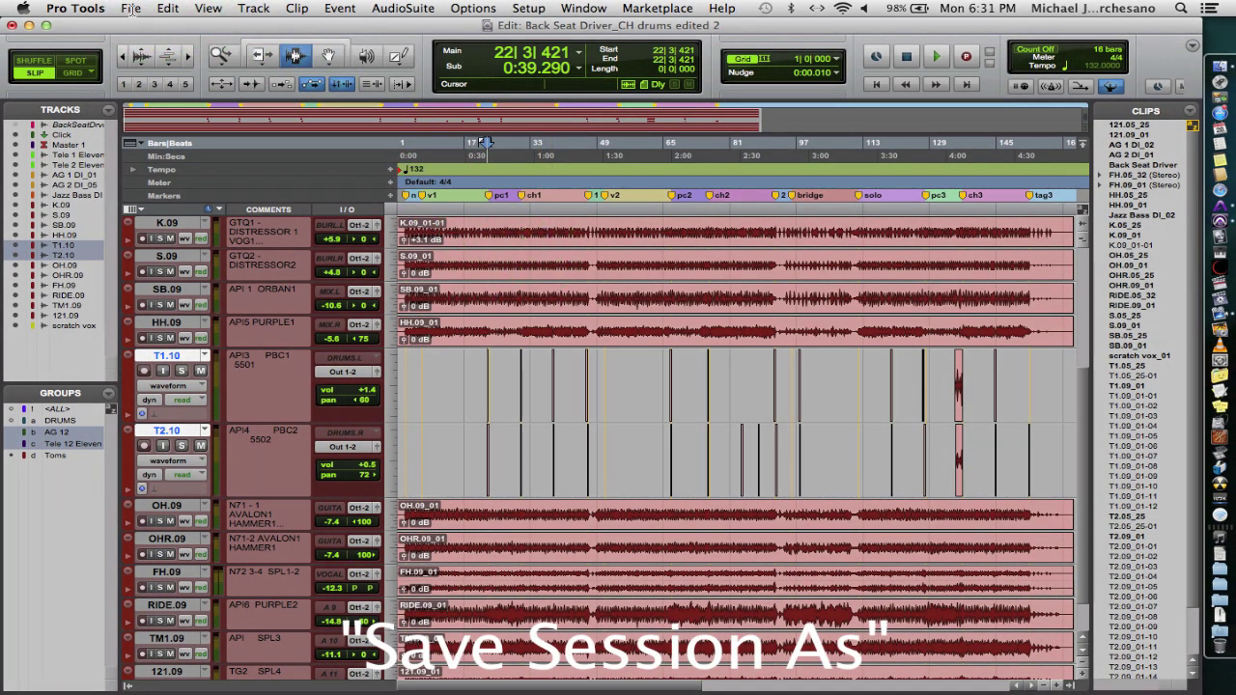
- Save As, replacing the name's ending with 'RTM' to create Back Seat Driver_RTM
click(130, 9)
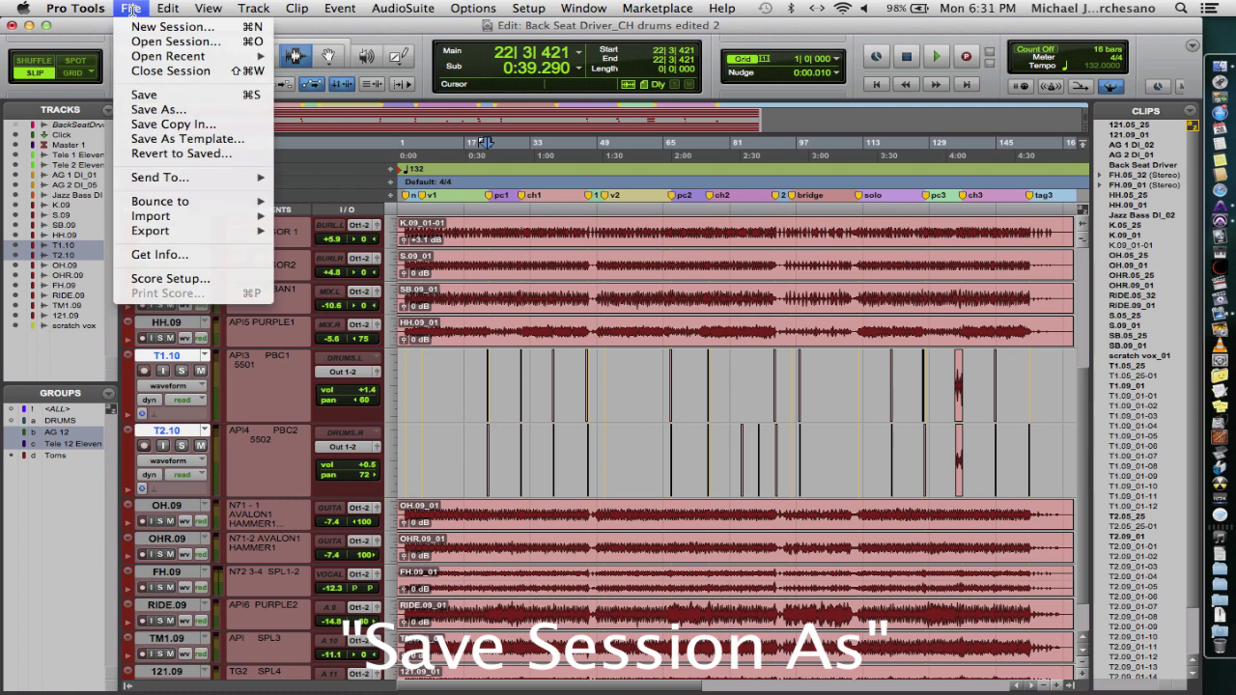
click(159, 110)
click(695, 152)
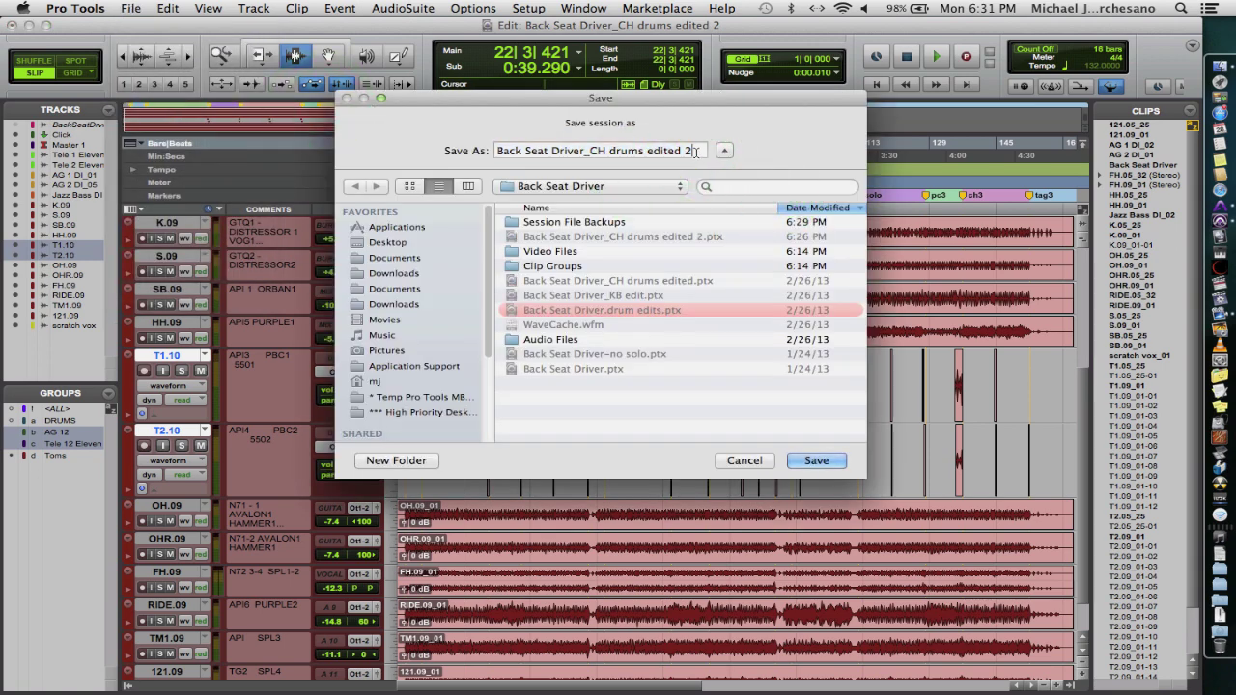
key(BackSpace)
key(BackSpace)
key(BackSpace)
key(BackSpace)
key(BackSpace)
key(BackSpace)
key(BackSpace)
key(BackSpace)
key(BackSpace)
key(BackSpace)
key(BackSpace)
key(BackSpace)
key(BackSpace)
key(BackSpace)
key(BackSpace)
key(BackSpace)
key(BackSpace)
text(RTM)
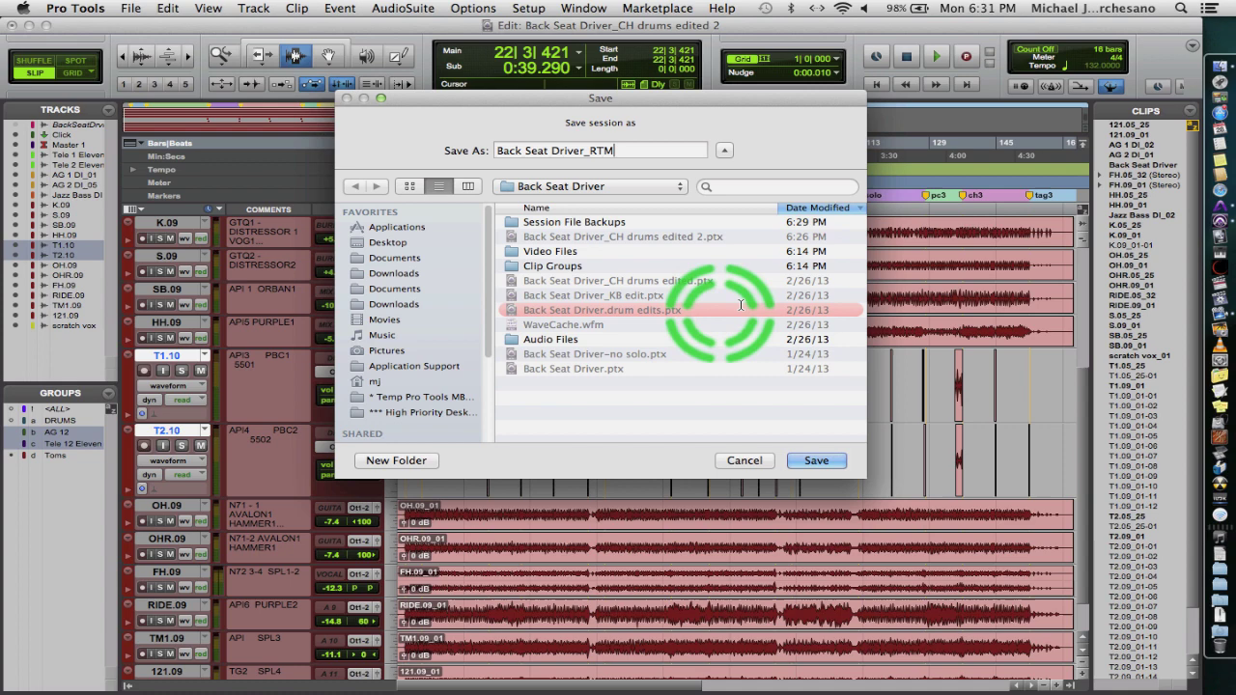
click(816, 460)
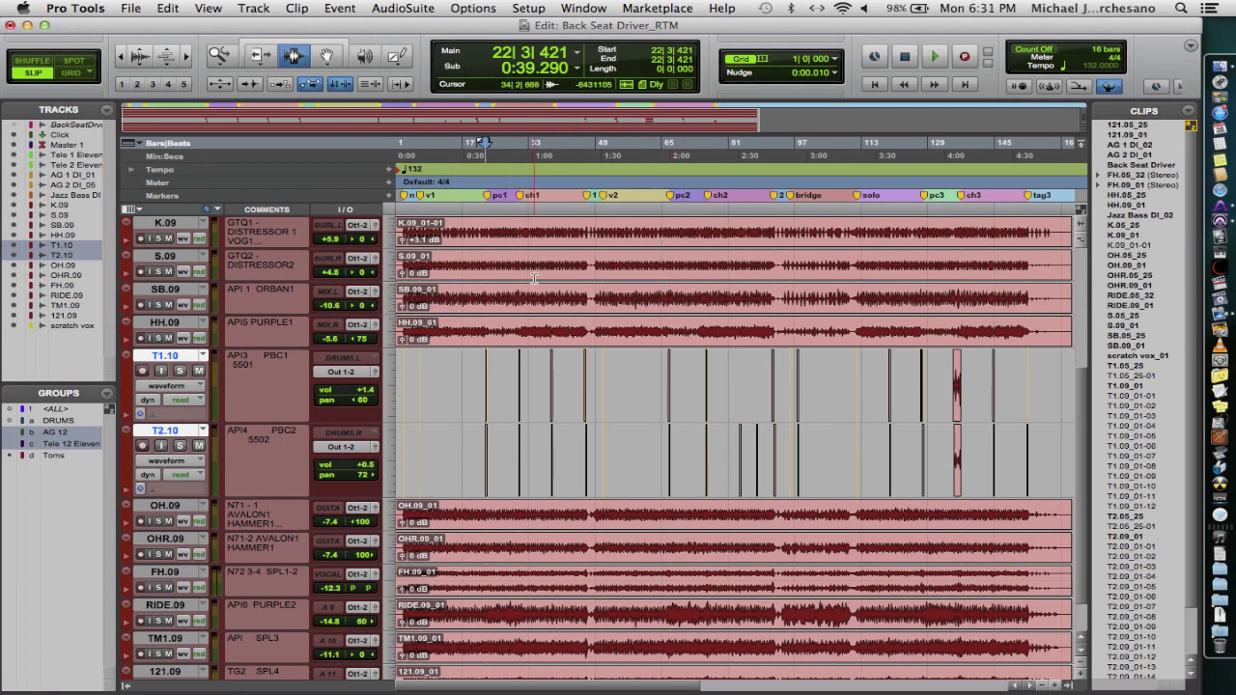
drag(534, 278, 866, 280)
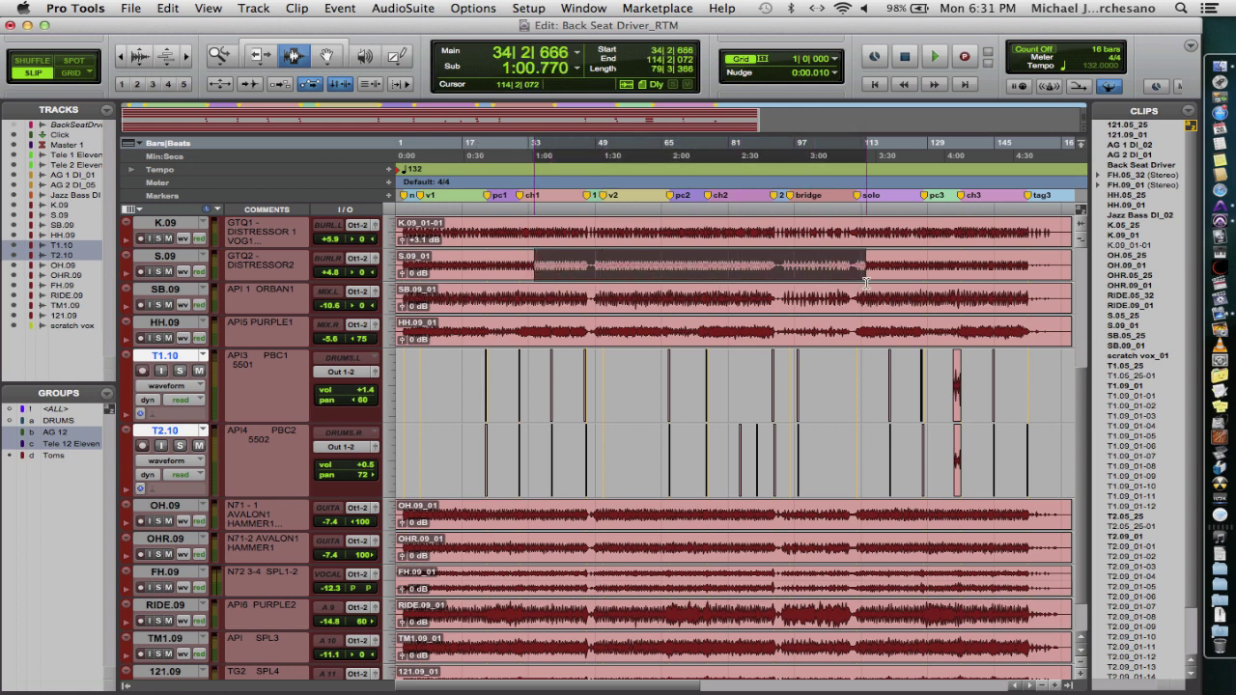
double_click(875, 309)
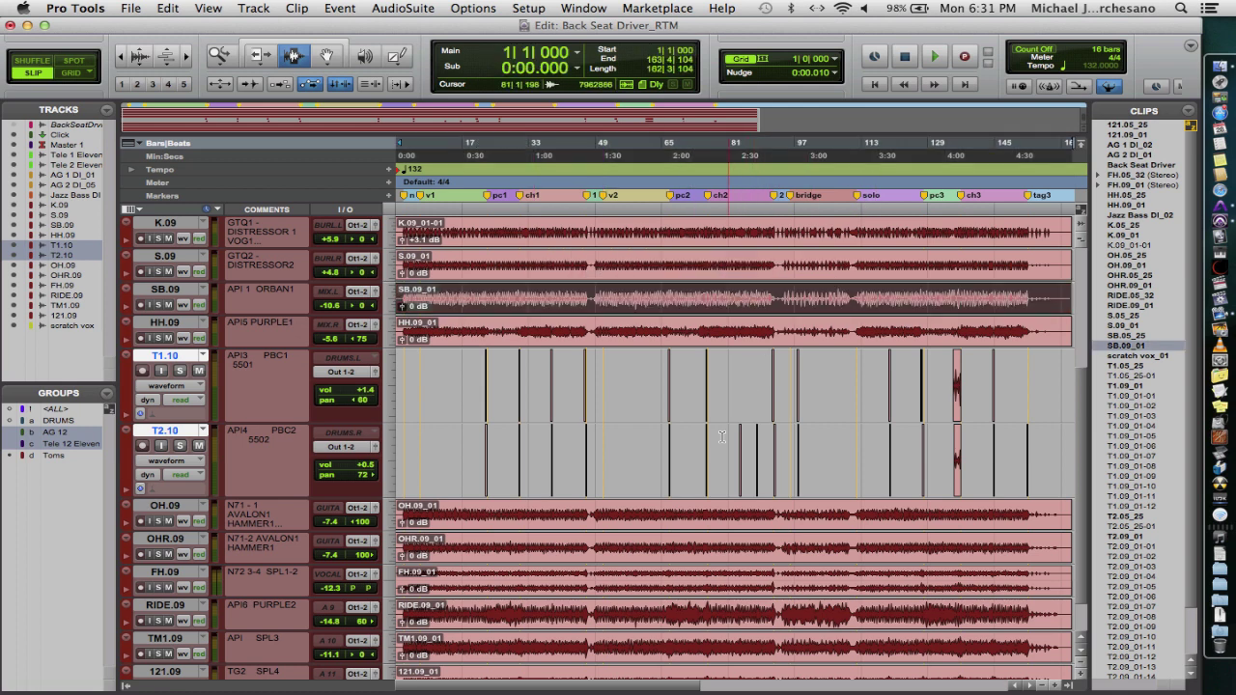
drag(495, 406, 620, 450)
triple_click(621, 449)
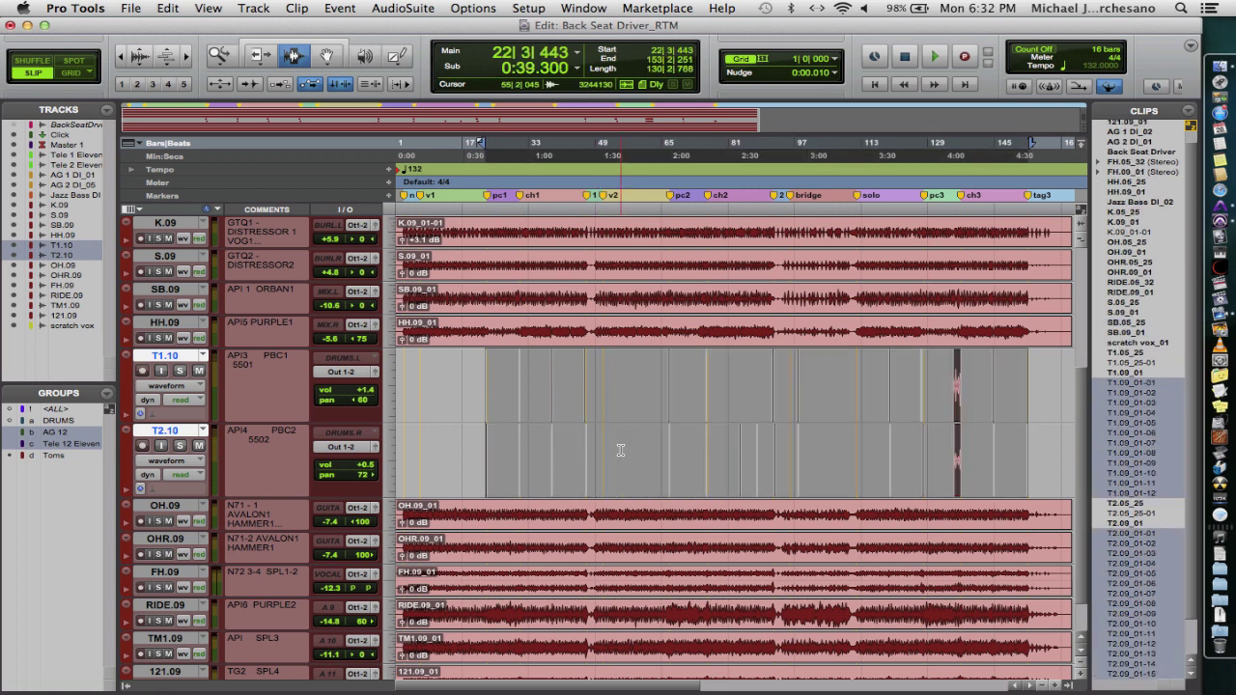
drag(471, 426, 290, 420)
click(941, 345)
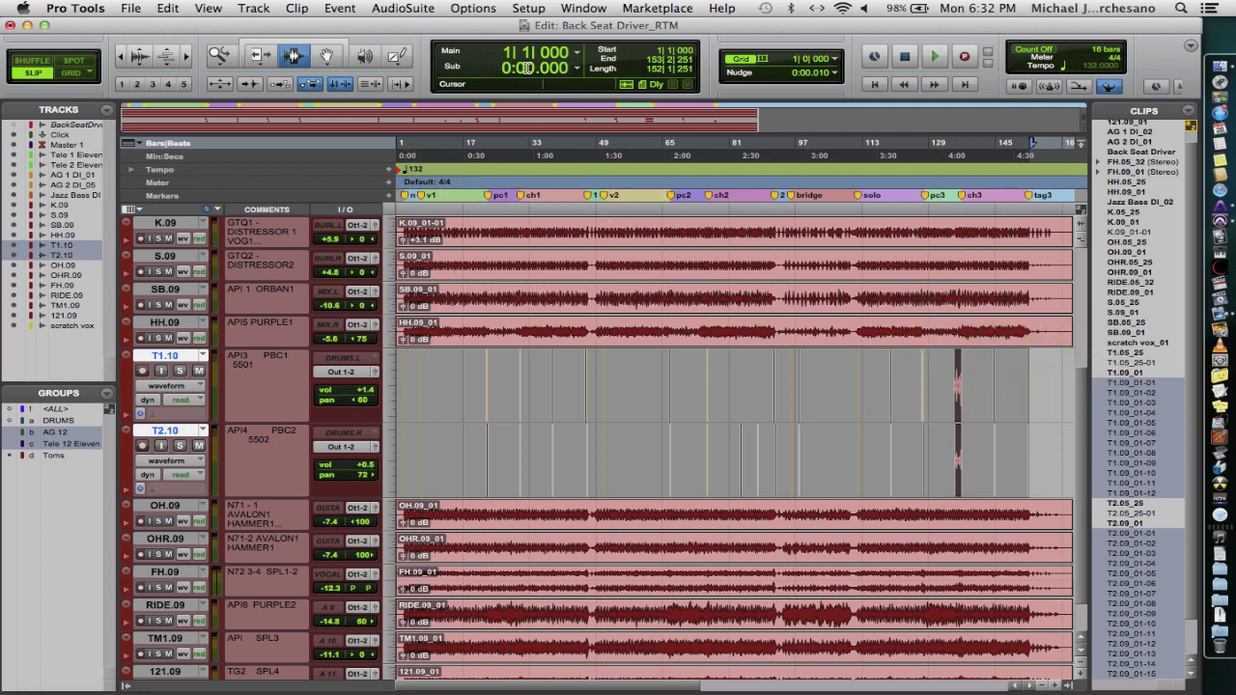
click(1139, 372)
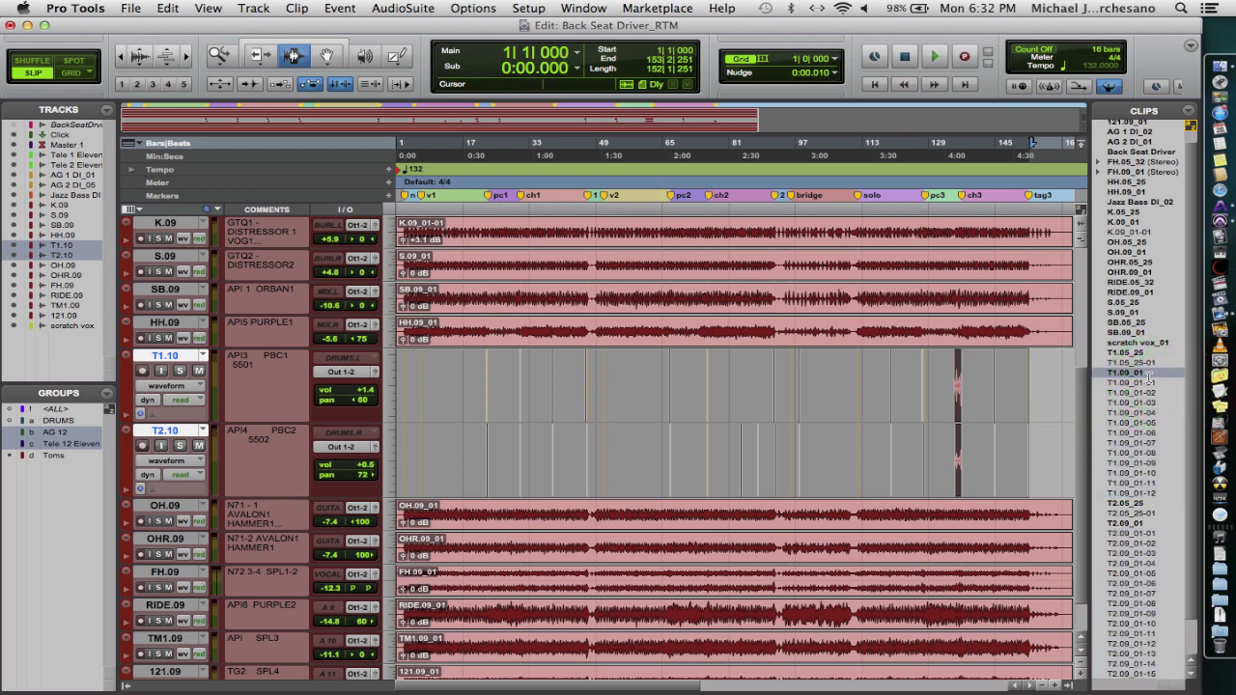
click(1139, 384)
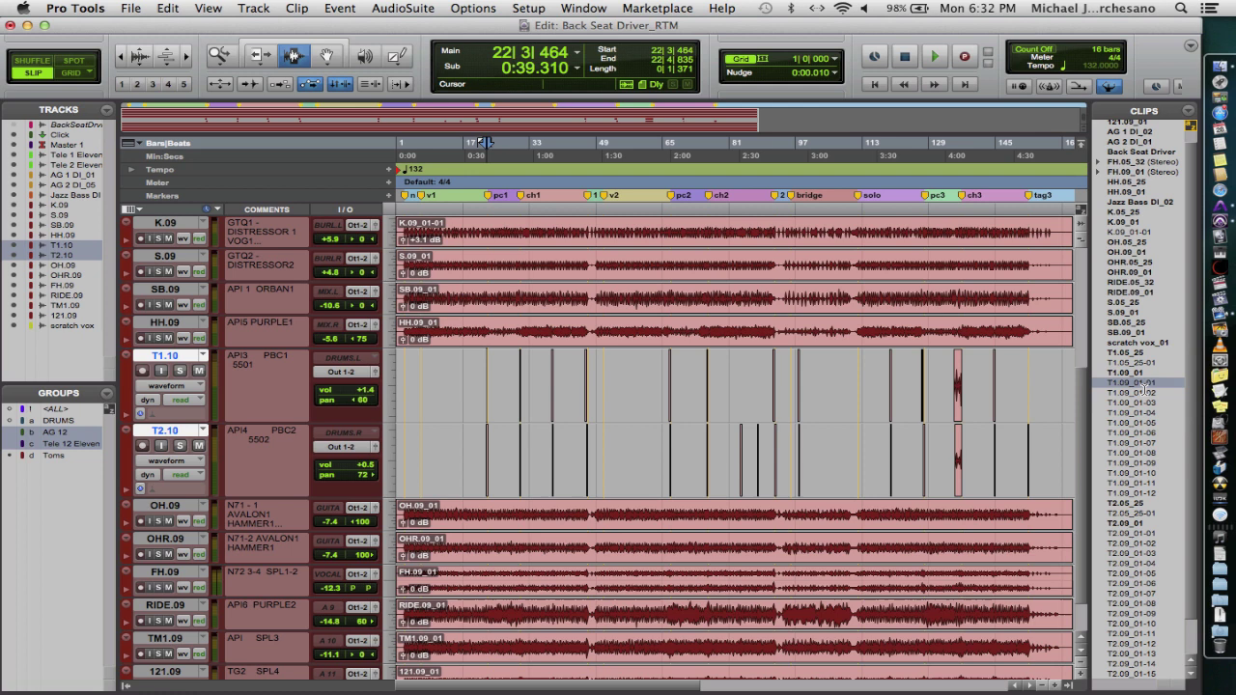
click(1139, 393)
click(1141, 404)
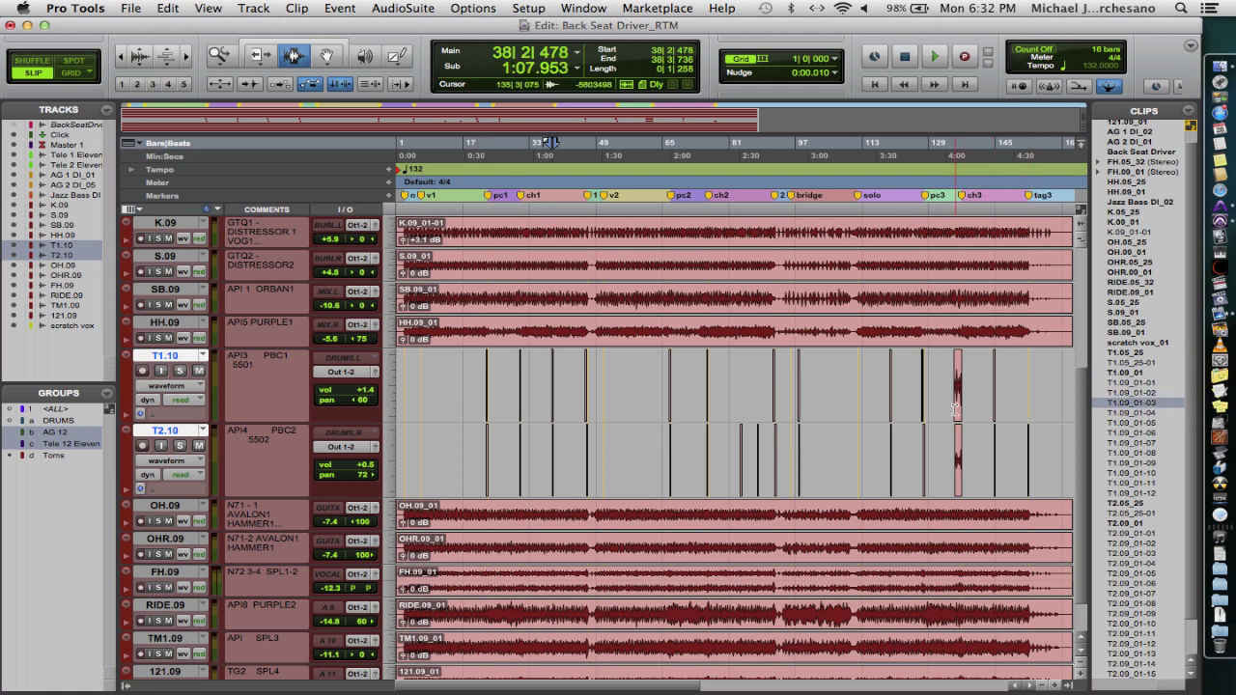
click(955, 410)
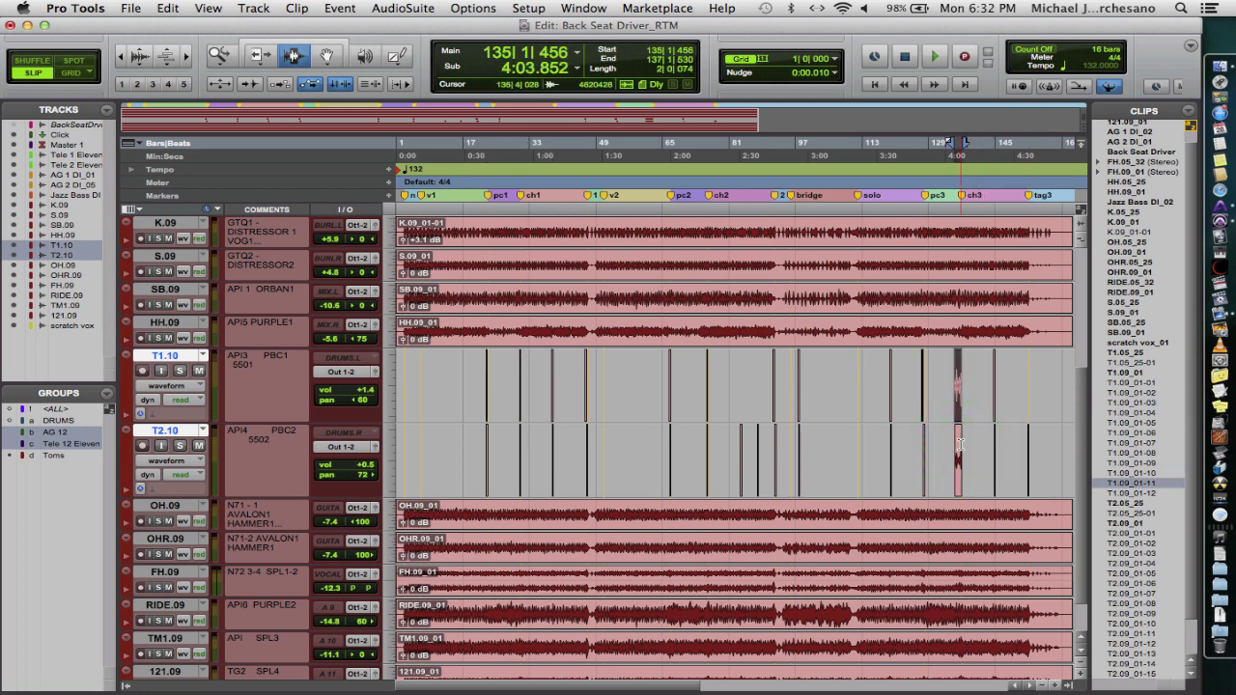
shift+click(959, 444)
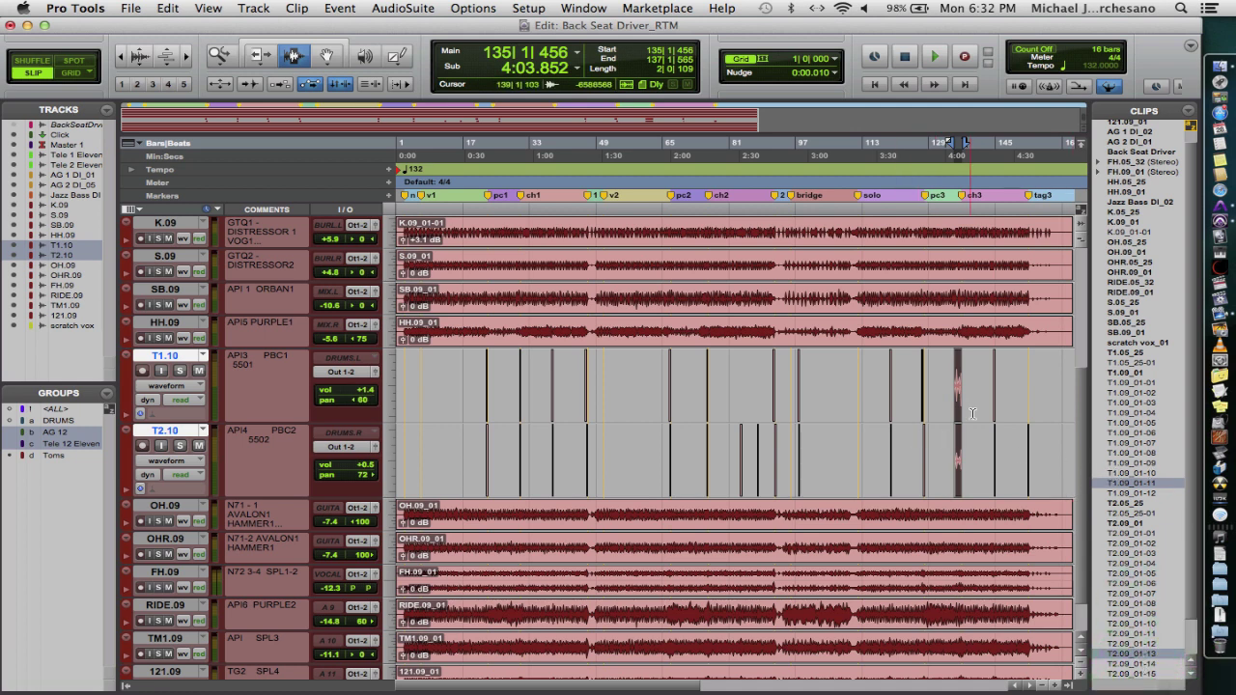
drag(1023, 416, 357, 432)
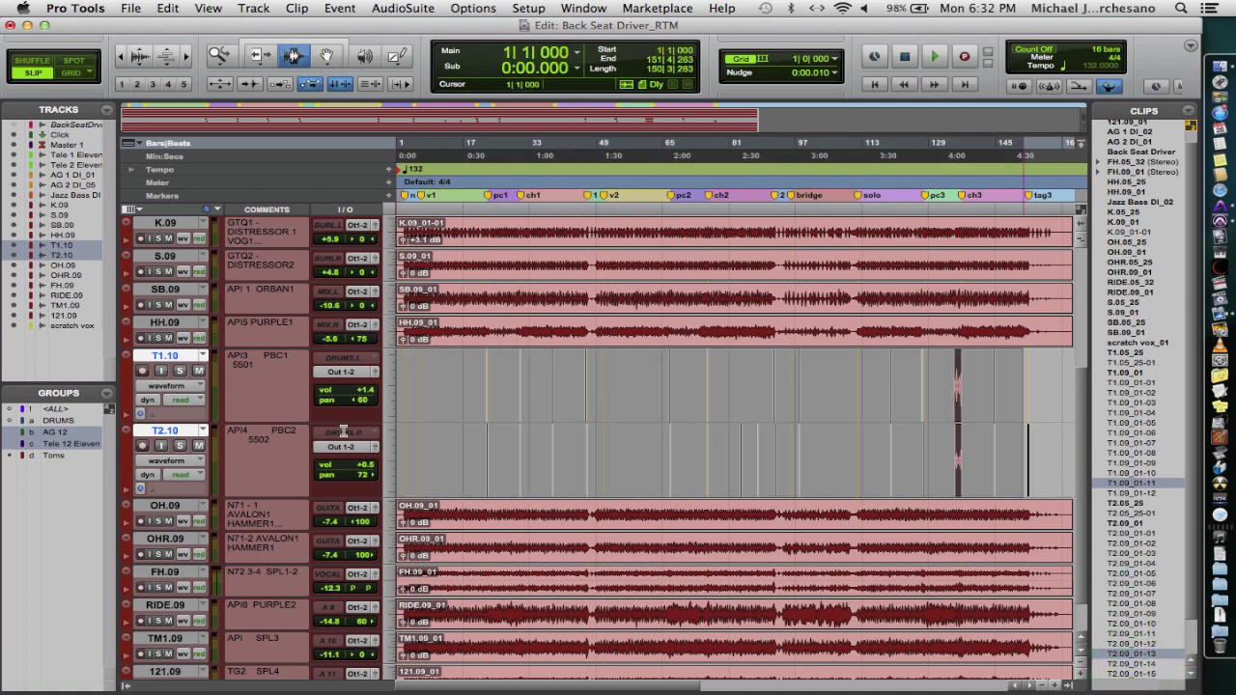
click(859, 401)
click(470, 407)
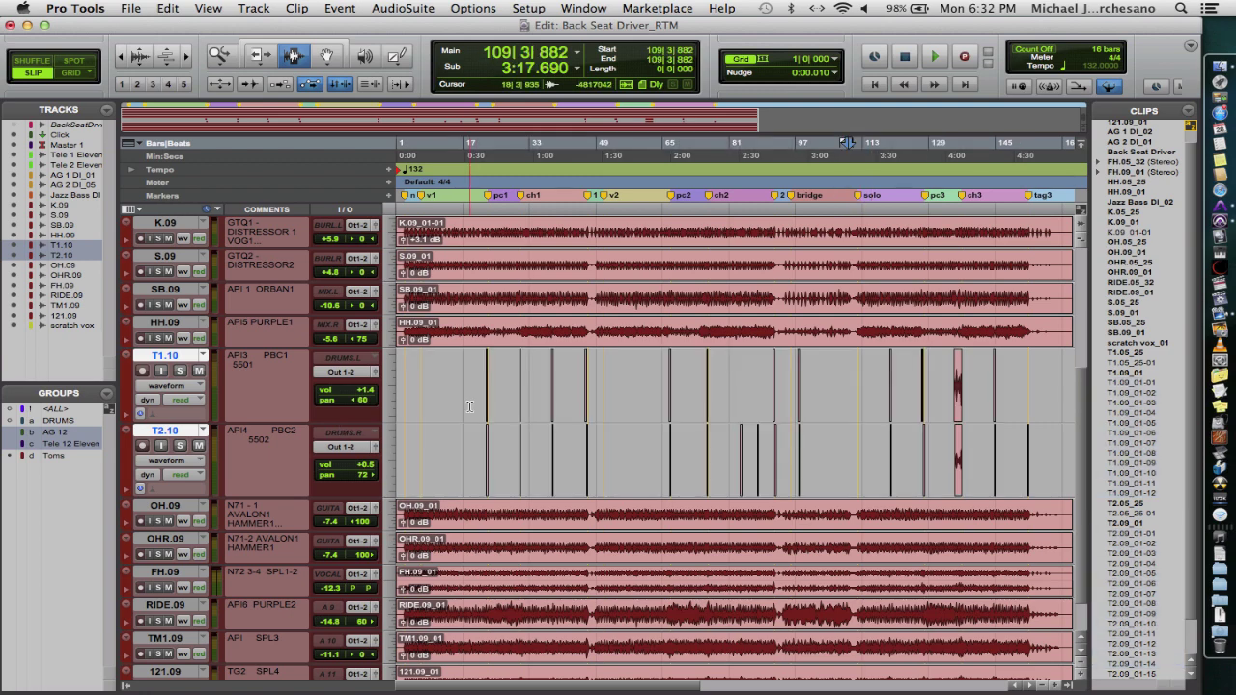
key(Tab)
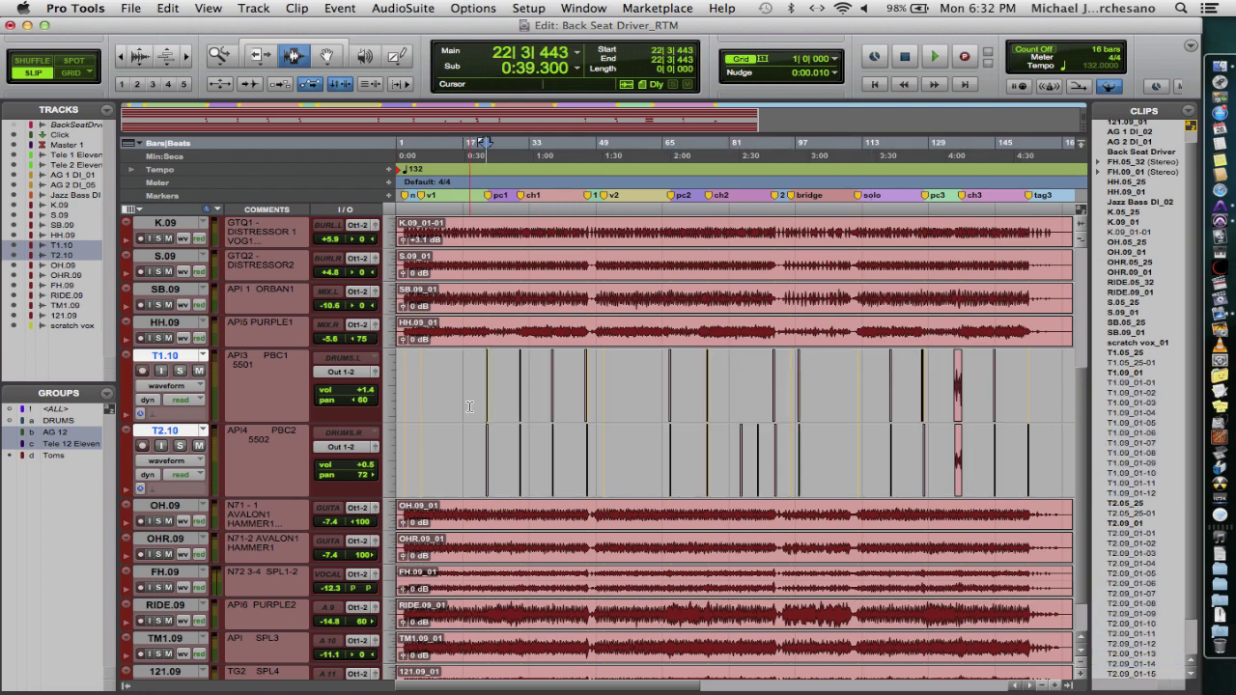
key(super+bracketright)
key(super+bracketright)
key(super+bracketright)
key(super+bracketright)
key(super+bracketright)
key(super+bracketright)
key(super+bracketright)
key(super+bracketright)
key(super+bracketright)
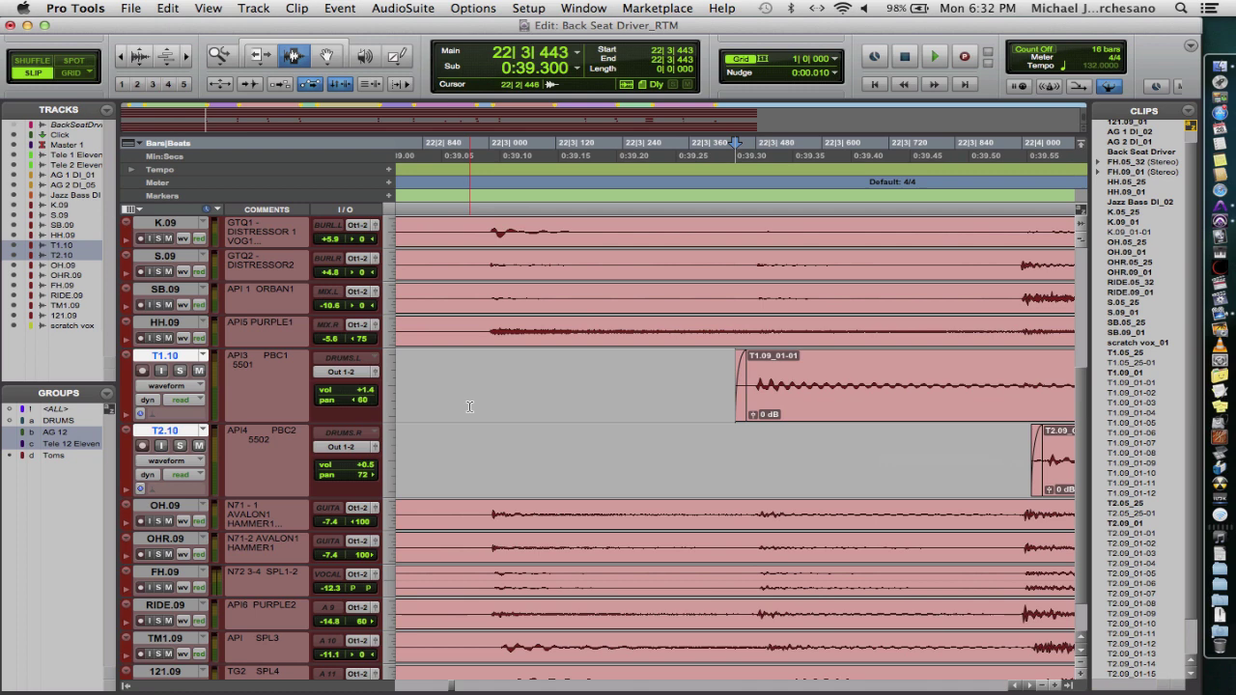
key(super+bracketright)
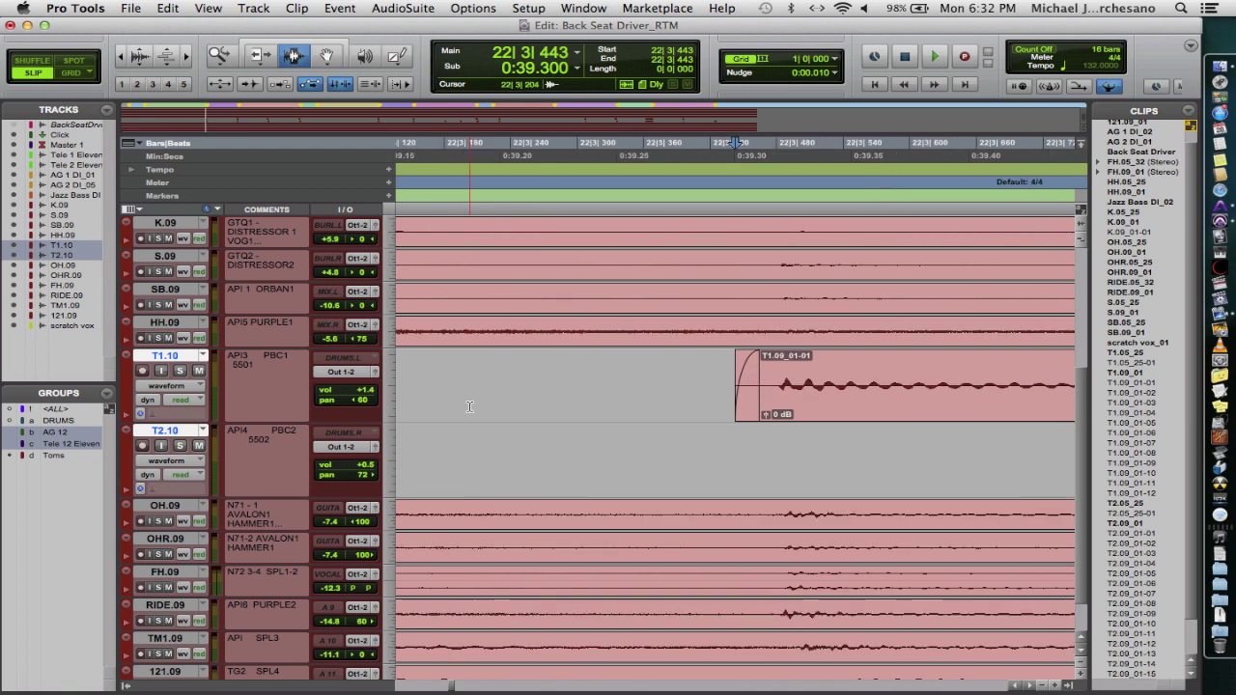
click(787, 349)
key(Tab)
click(807, 383)
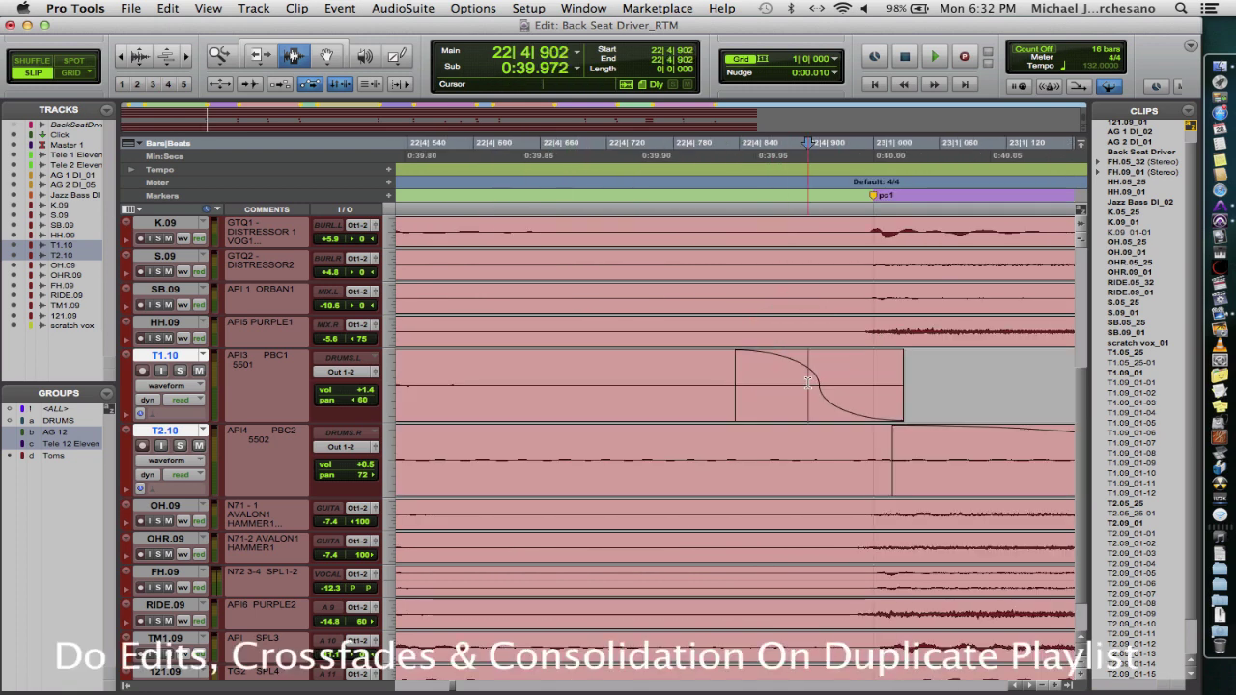
double_click(807, 383)
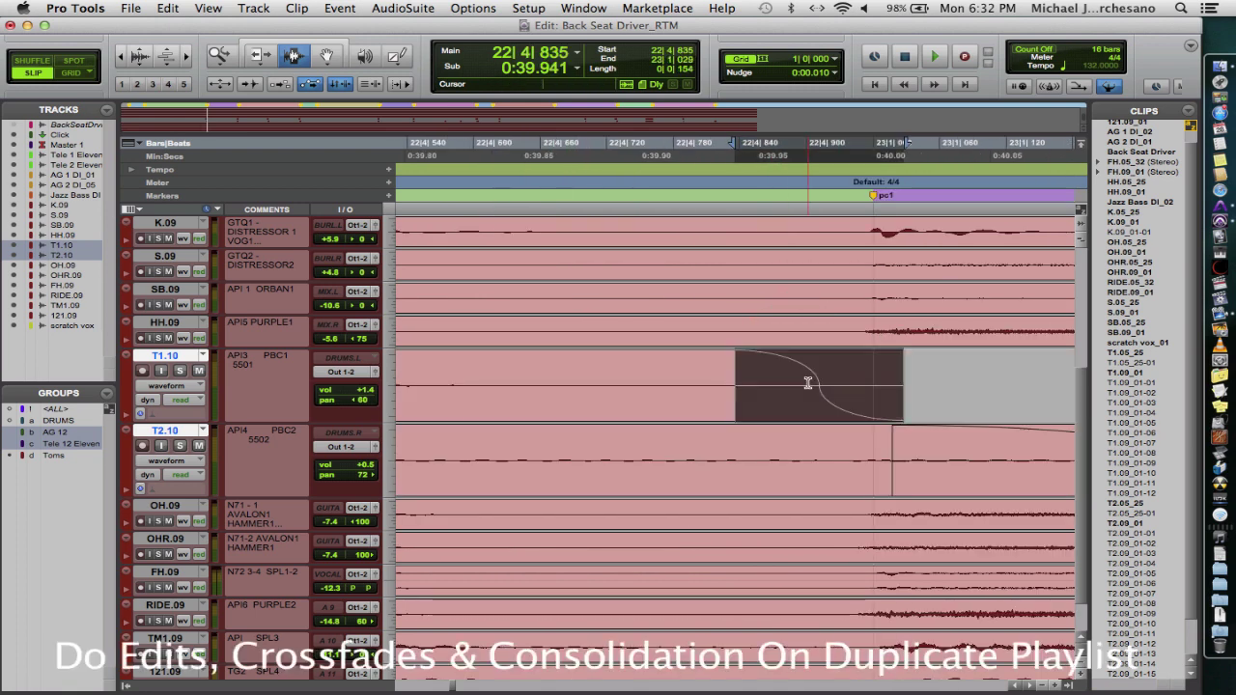
double_click(927, 460)
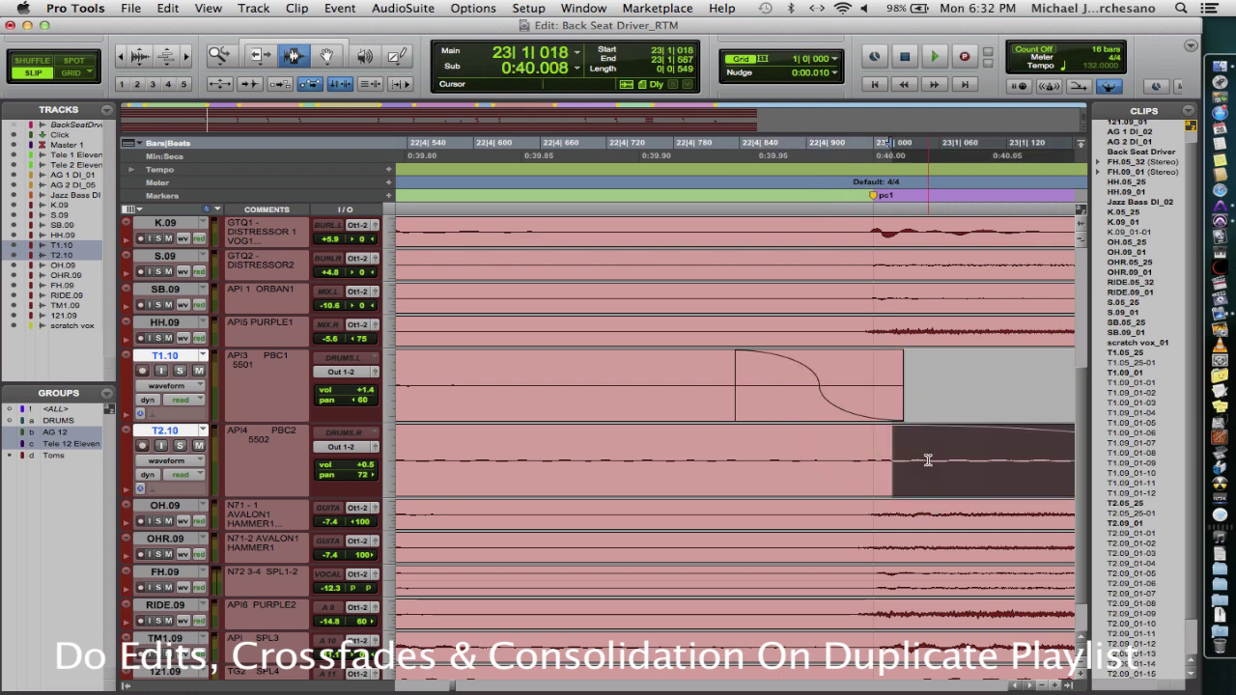
key(super+bracketleft)
key(super+bracketleft)
key(super+bracketleft)
key(super+bracketleft)
key(super+bracketleft)
key(super+bracketleft)
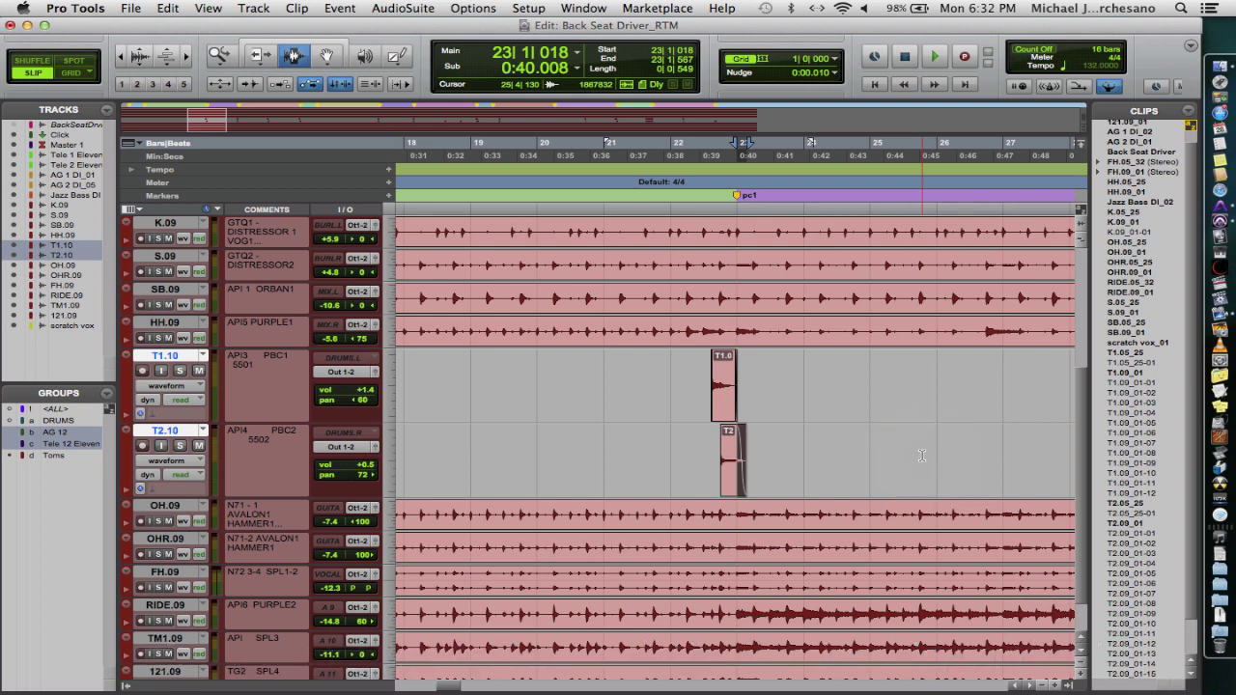
key(alt+a)
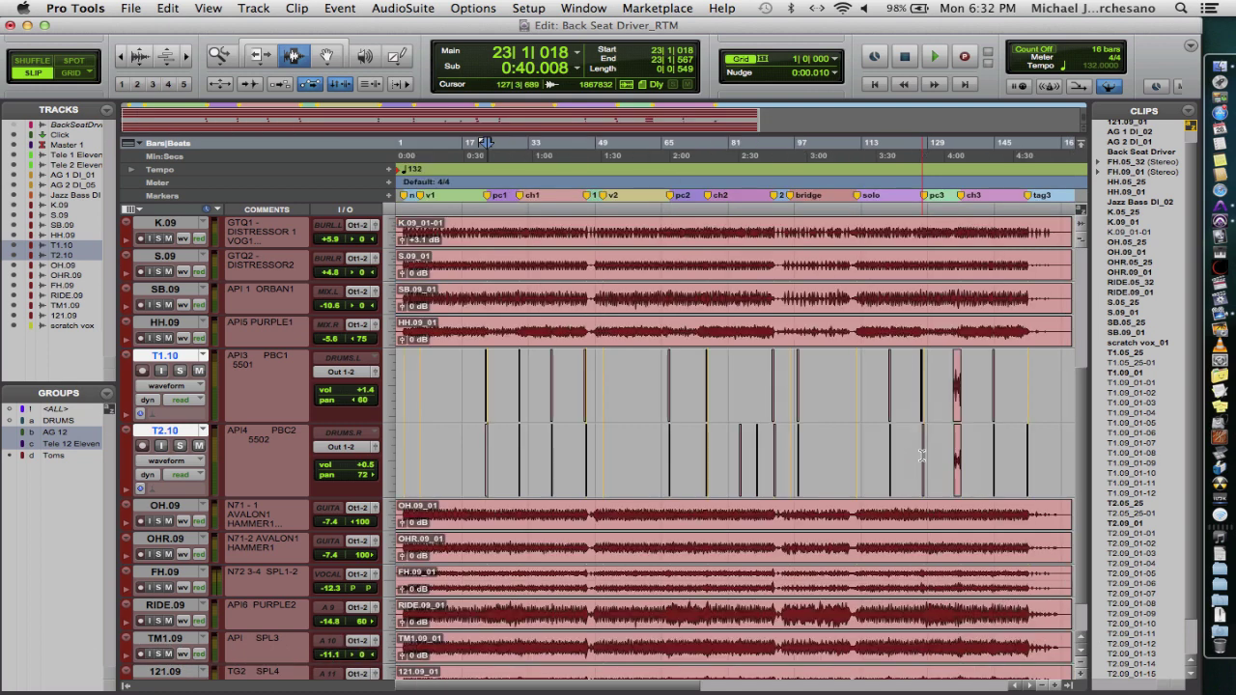
- Check the T1.10 playlist choices, switching to T1.09 and then undoing the switch
click(203, 356)
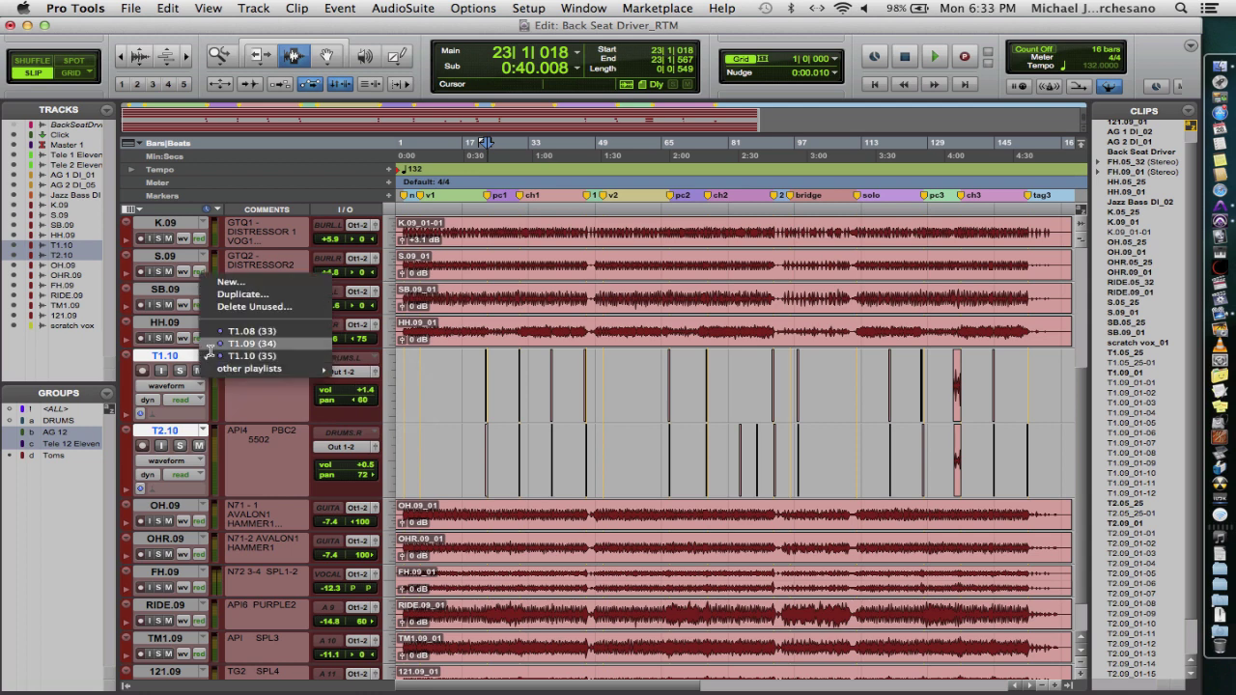
click(210, 345)
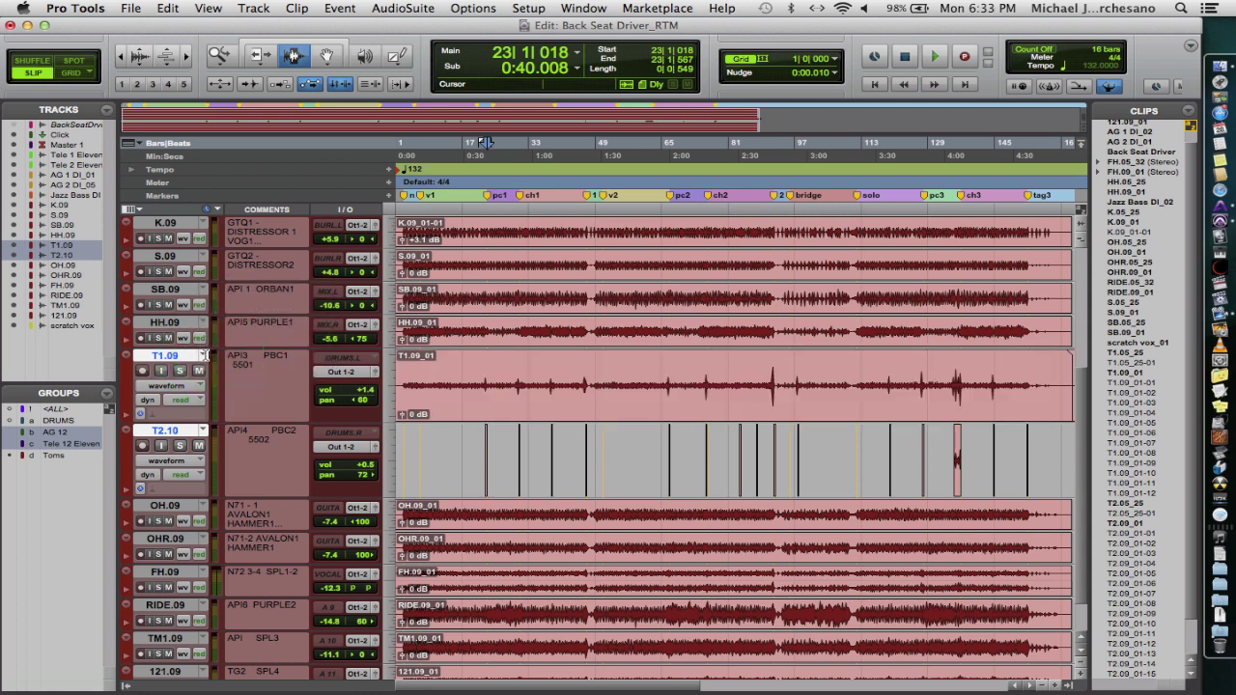
key(super+z)
- Select the tom clips on both tracks and consolidate them into T1.10_01 and T2.10_01
click(229, 365)
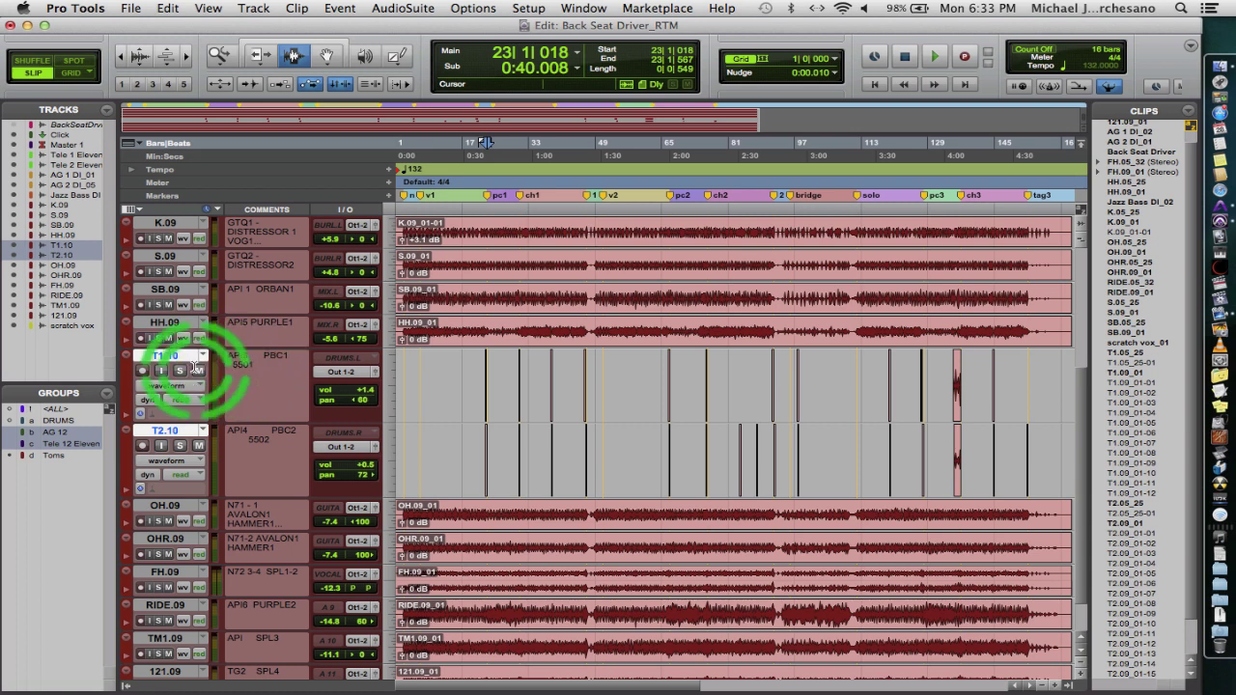
drag(464, 367, 312, 436)
double_click(568, 444)
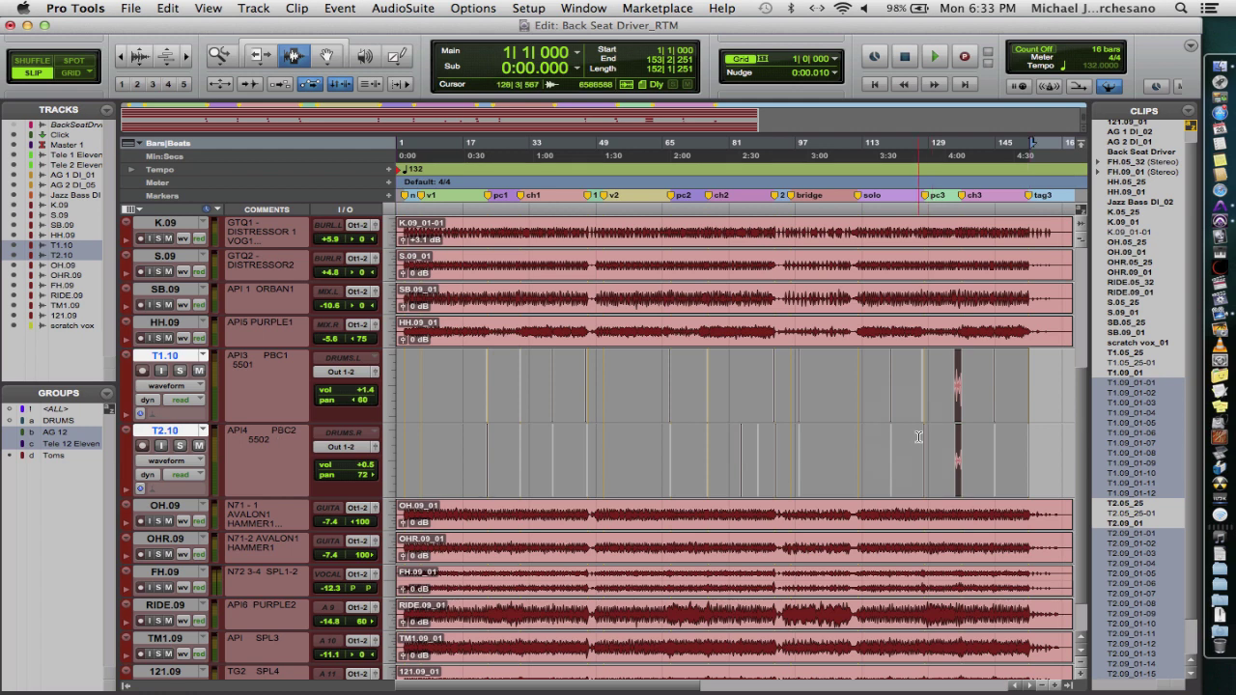
key(alt+shift+3)
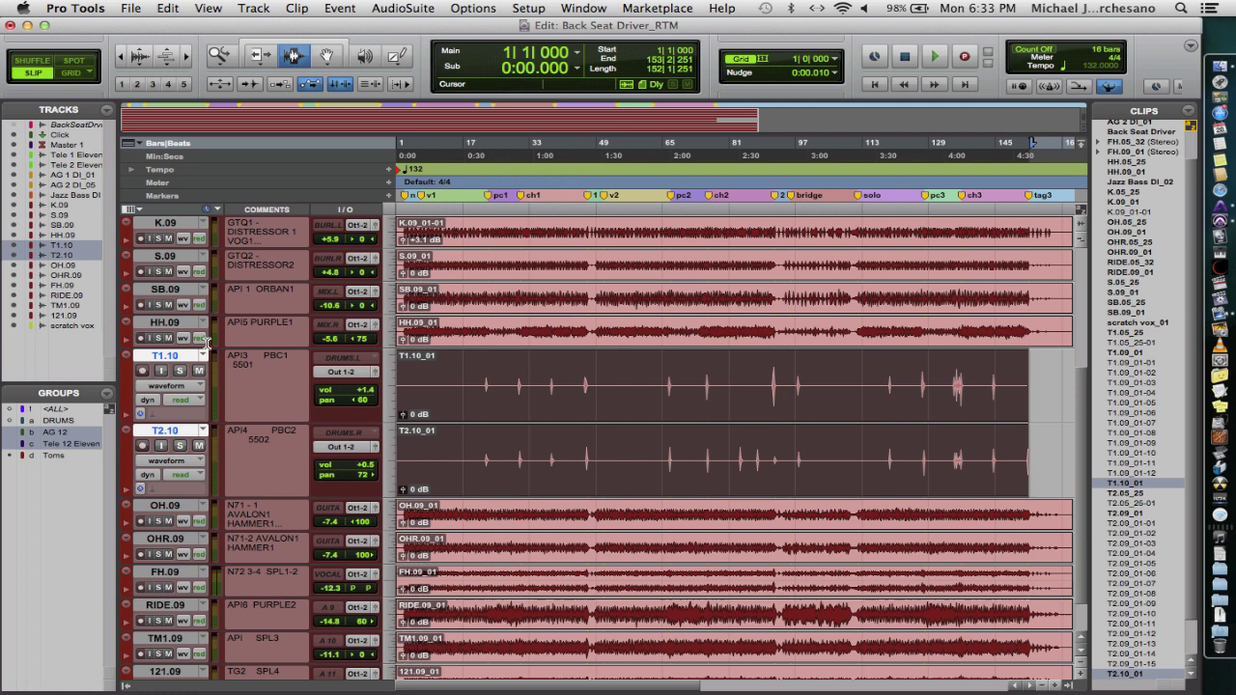
- Check the HH.09 playlists and whether RIDE.05_32, S.05_25 and SB.05_25 clips are in use
click(203, 323)
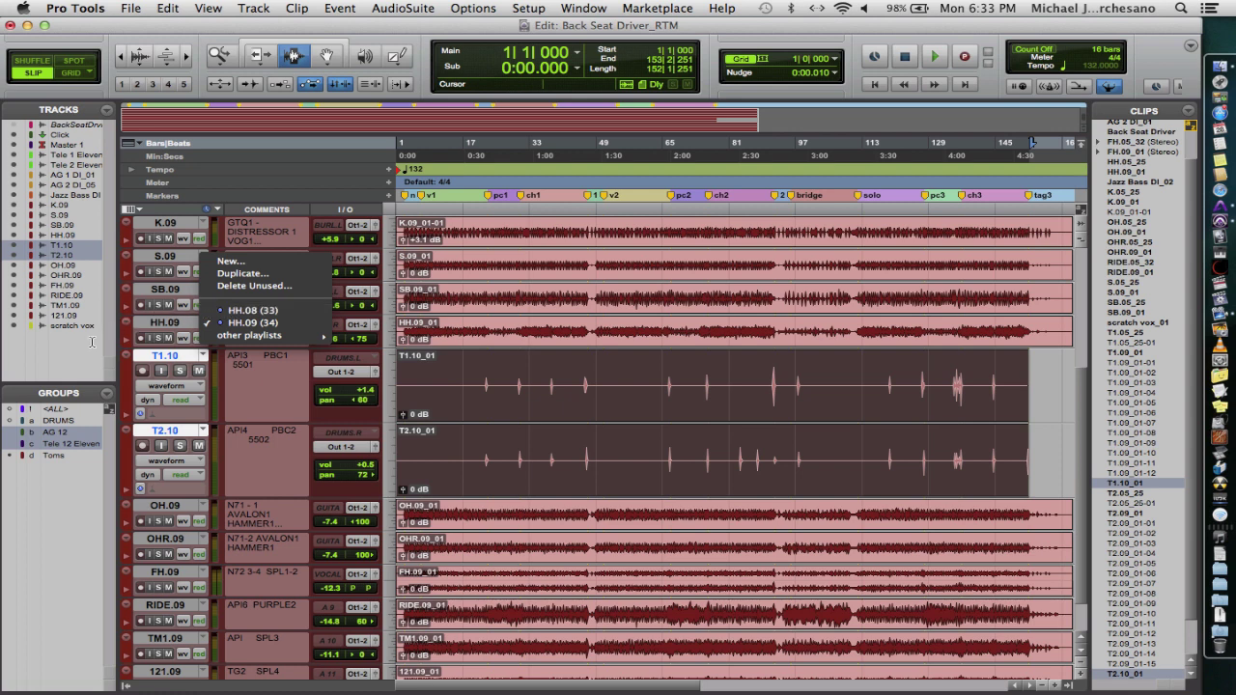
click(94, 545)
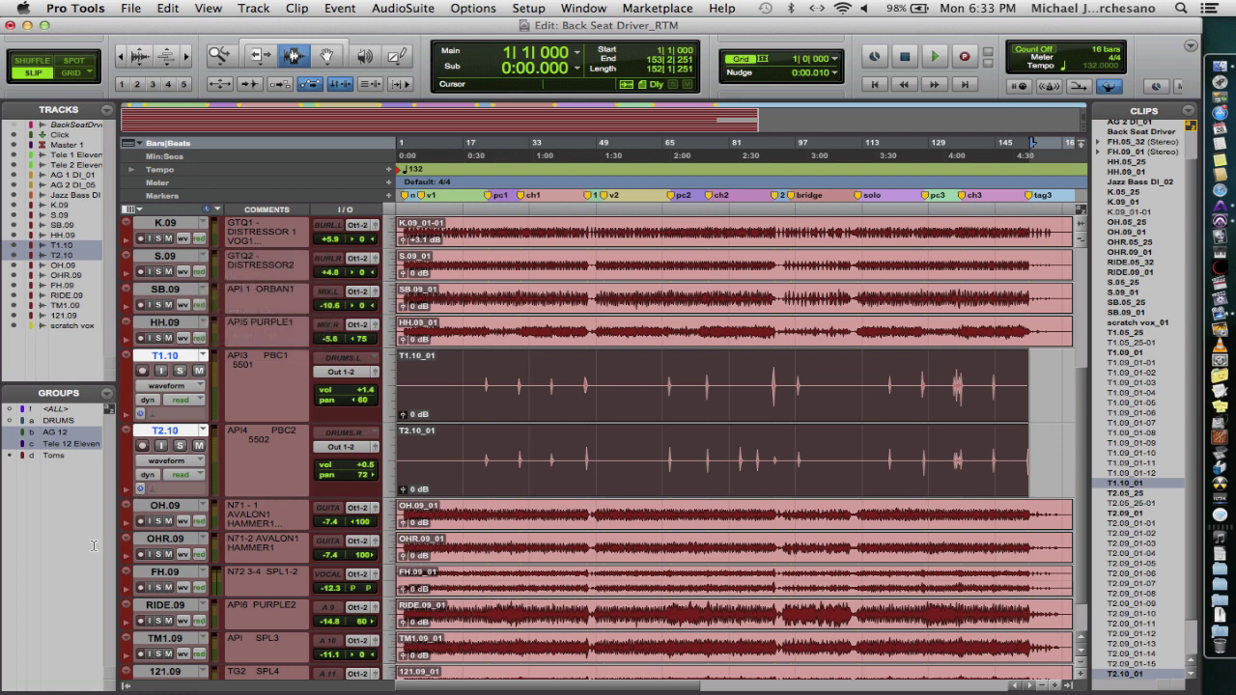
click(1130, 262)
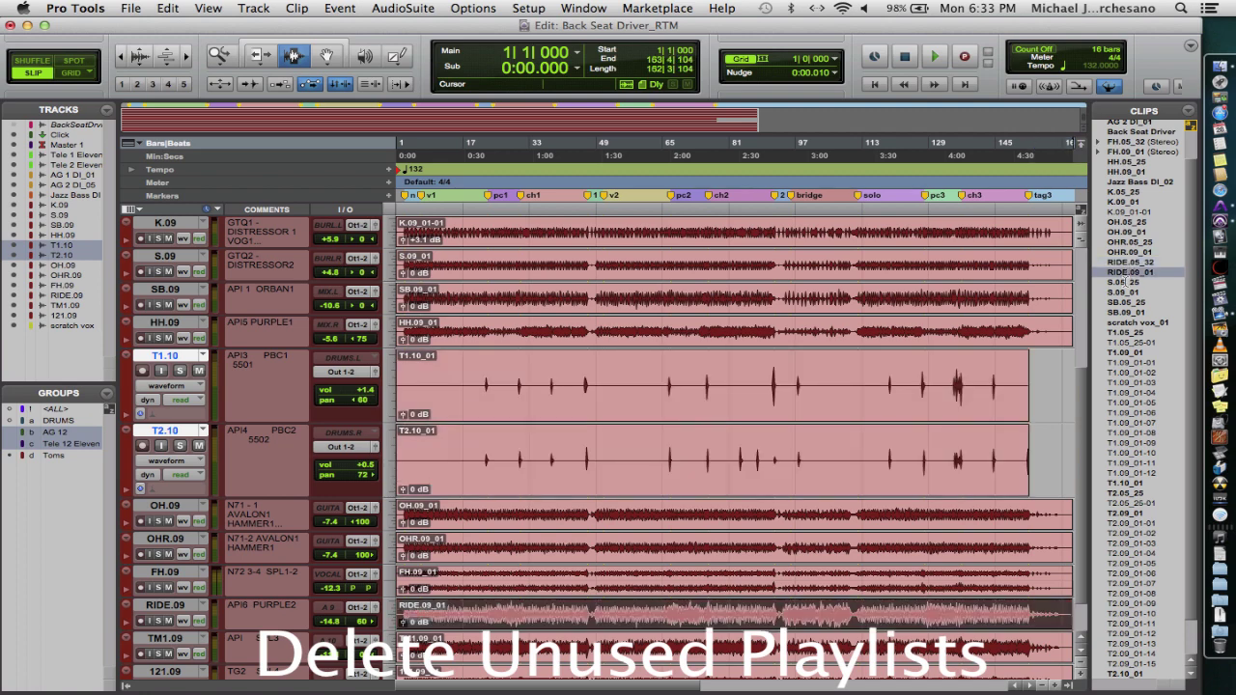
click(1118, 282)
click(1120, 292)
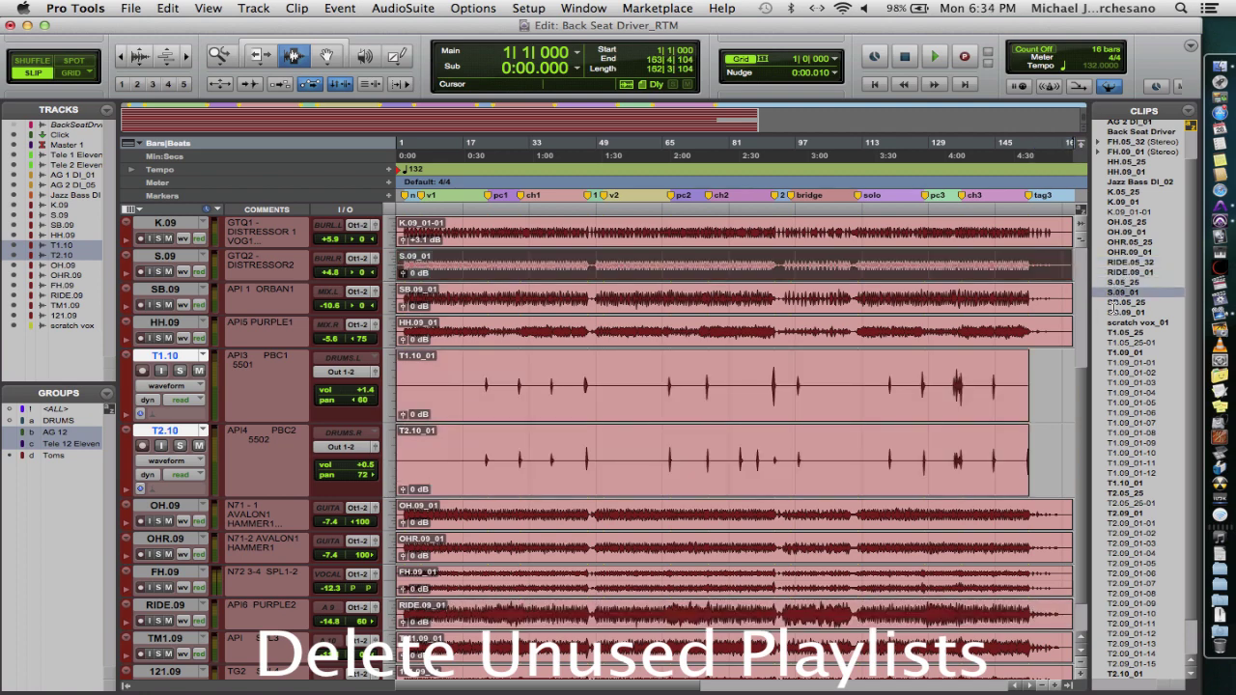
click(1118, 303)
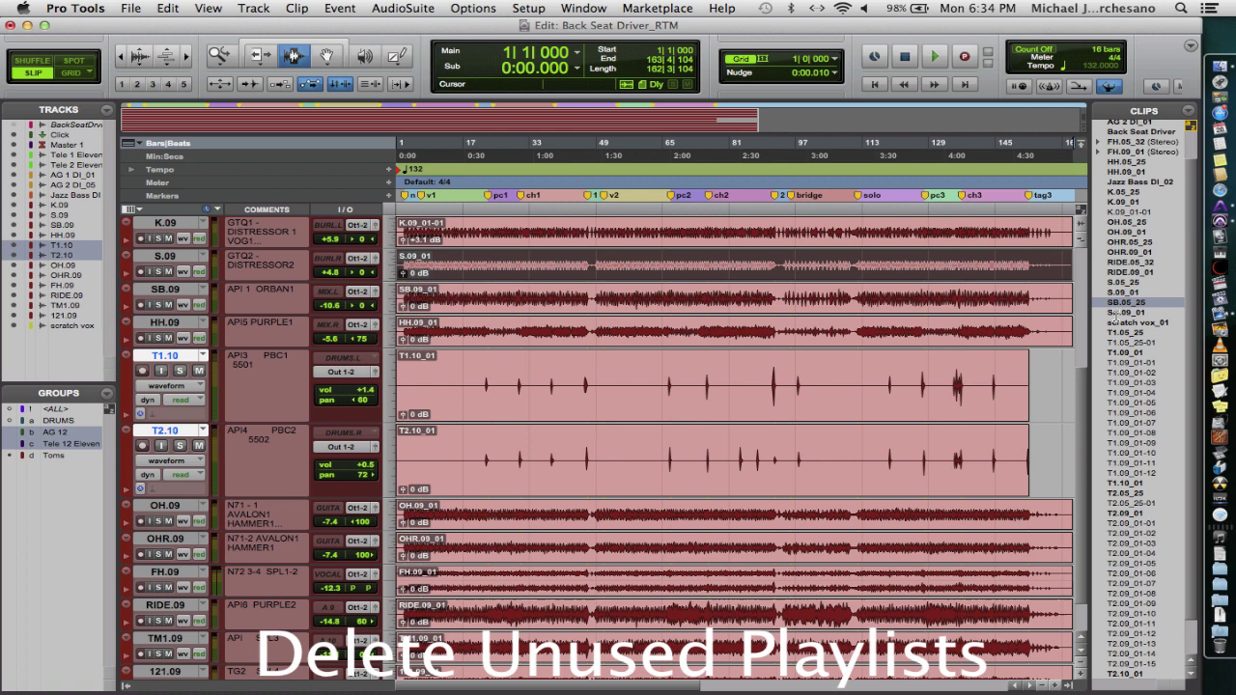
click(1119, 313)
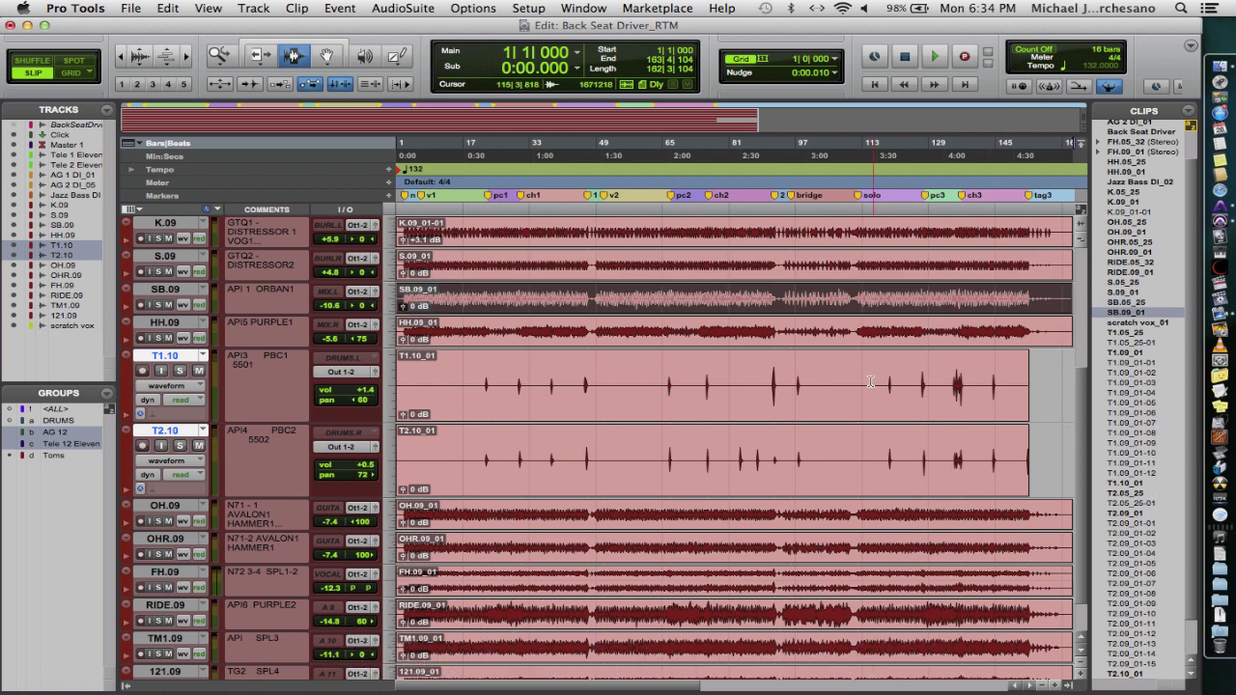
- Delete the unused playlists 121.08 through TM1.08 via Delete Unused on the HH.09 track
click(201, 325)
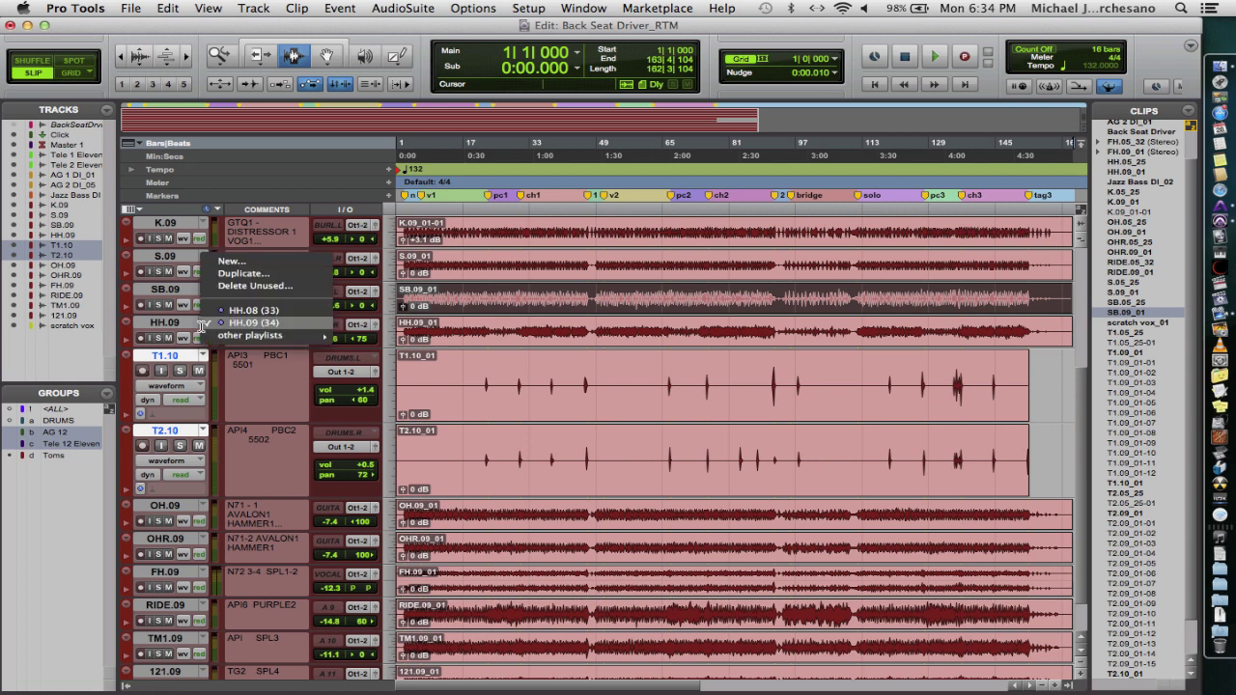
click(239, 287)
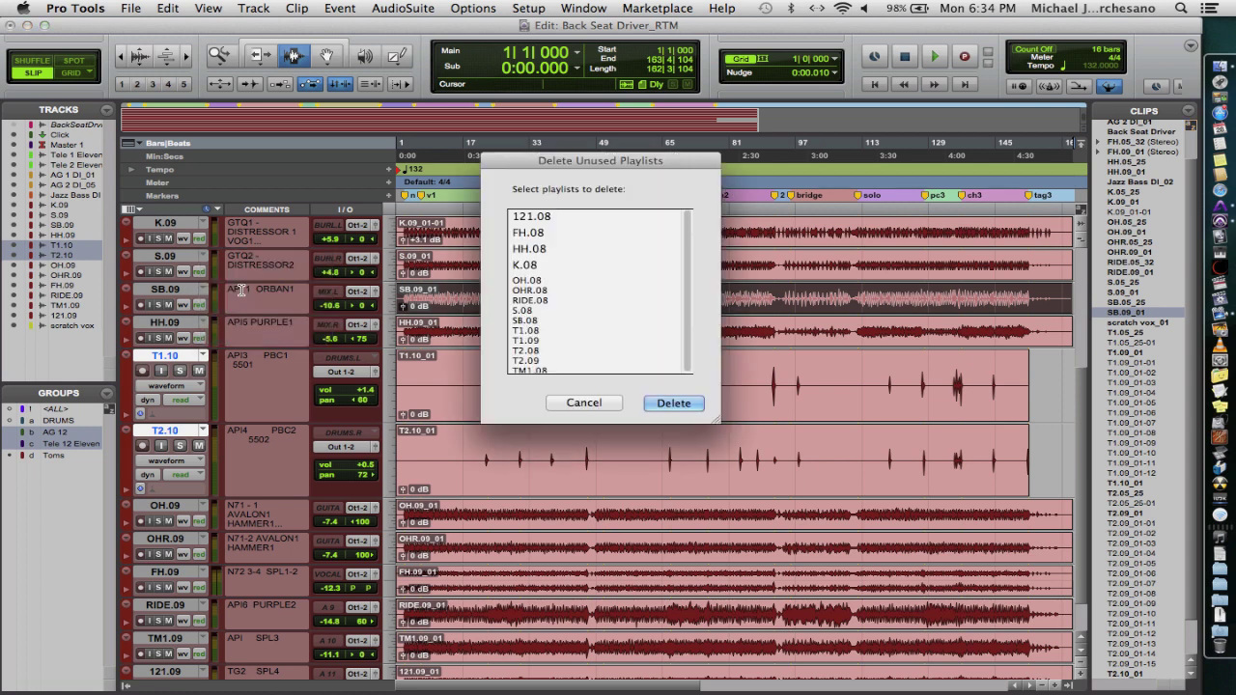
click(551, 218)
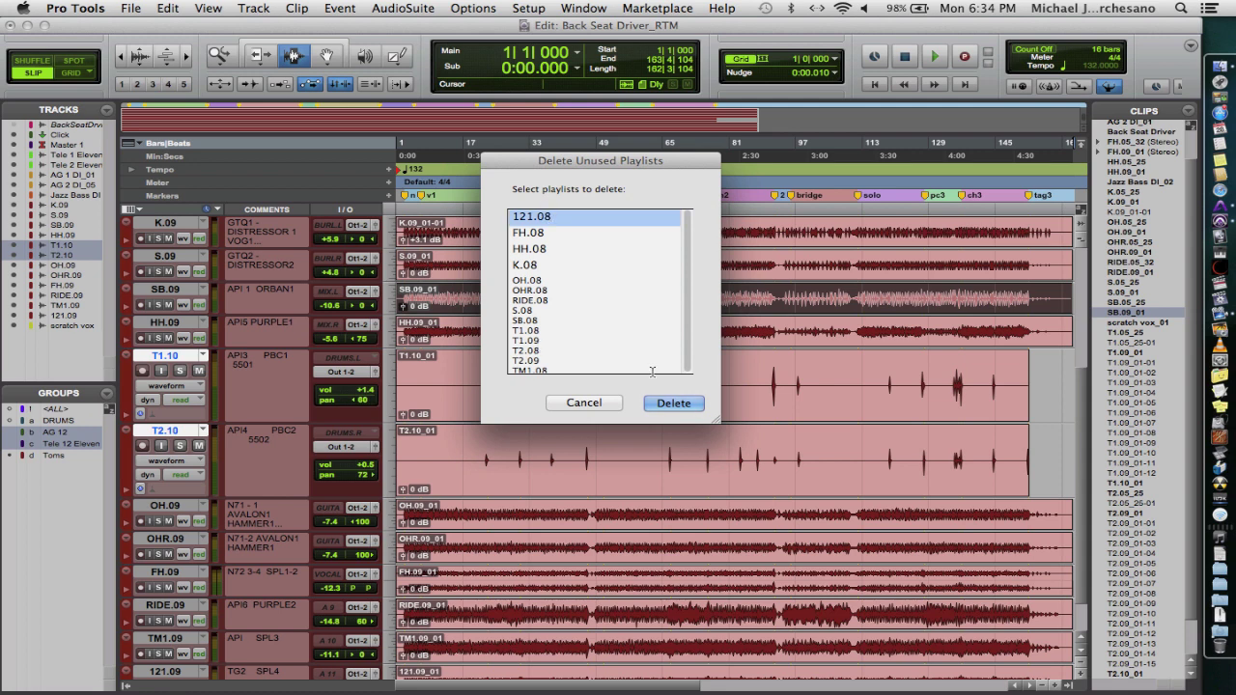
shift+click(551, 371)
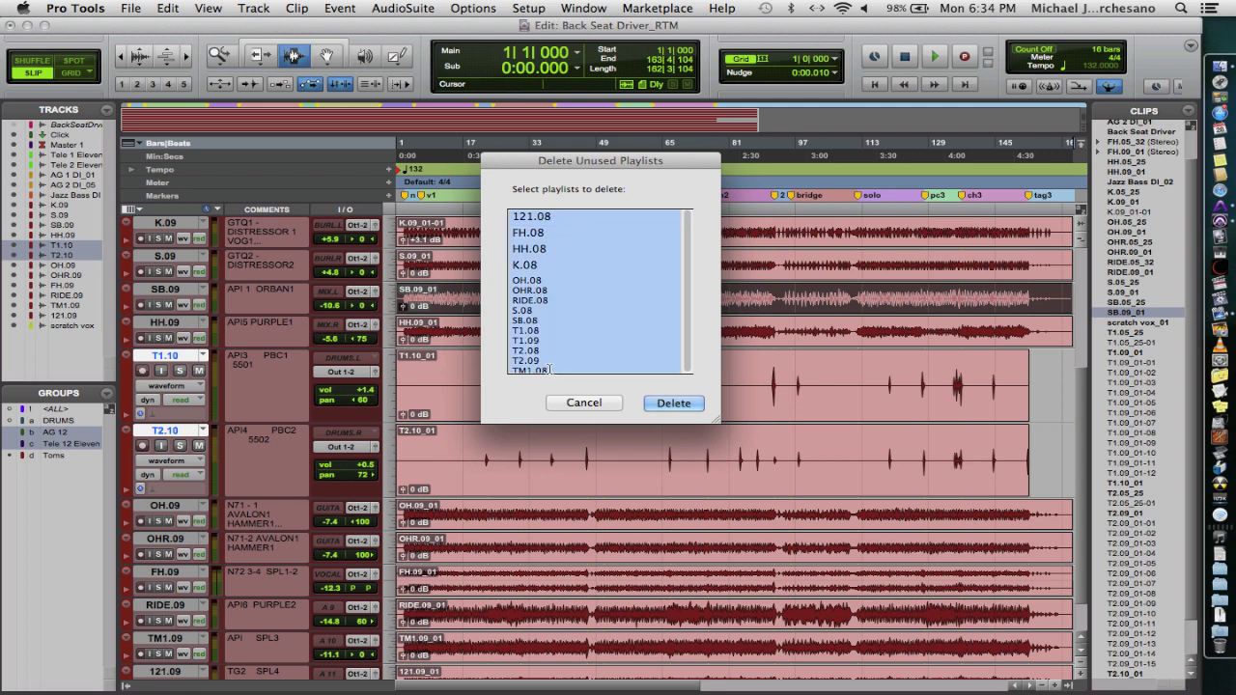
click(674, 404)
- Select all unused clips from the Clips list options
click(504, 386)
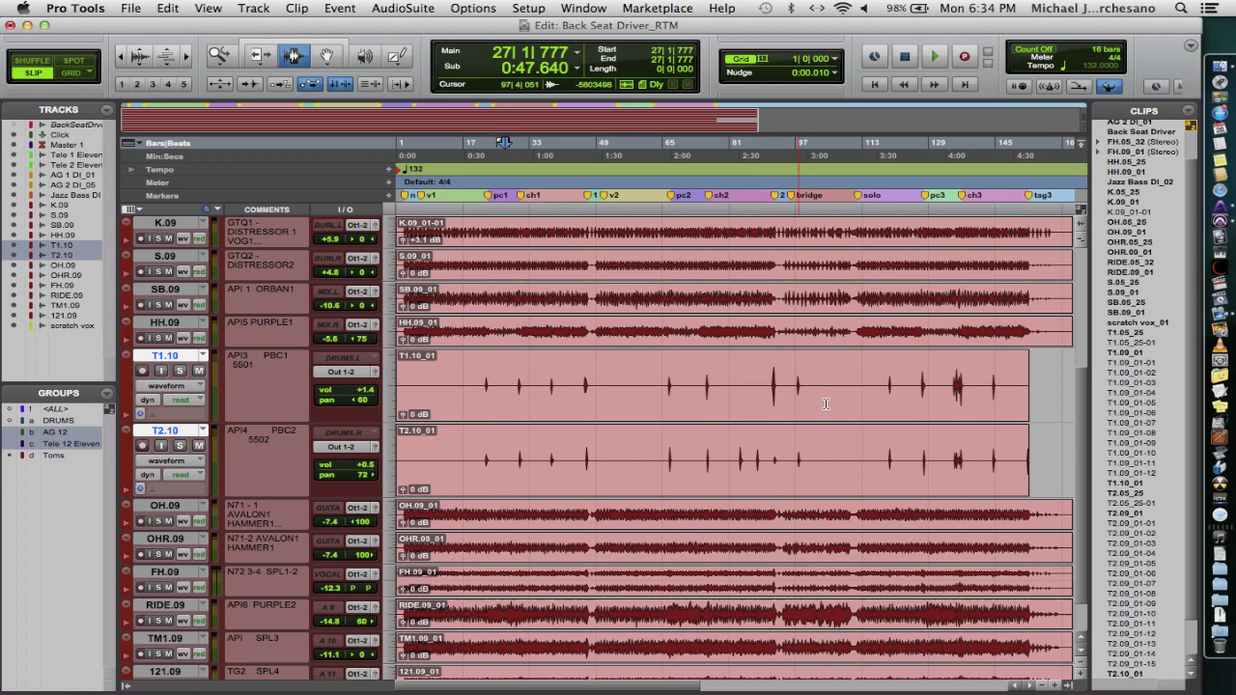
click(1187, 110)
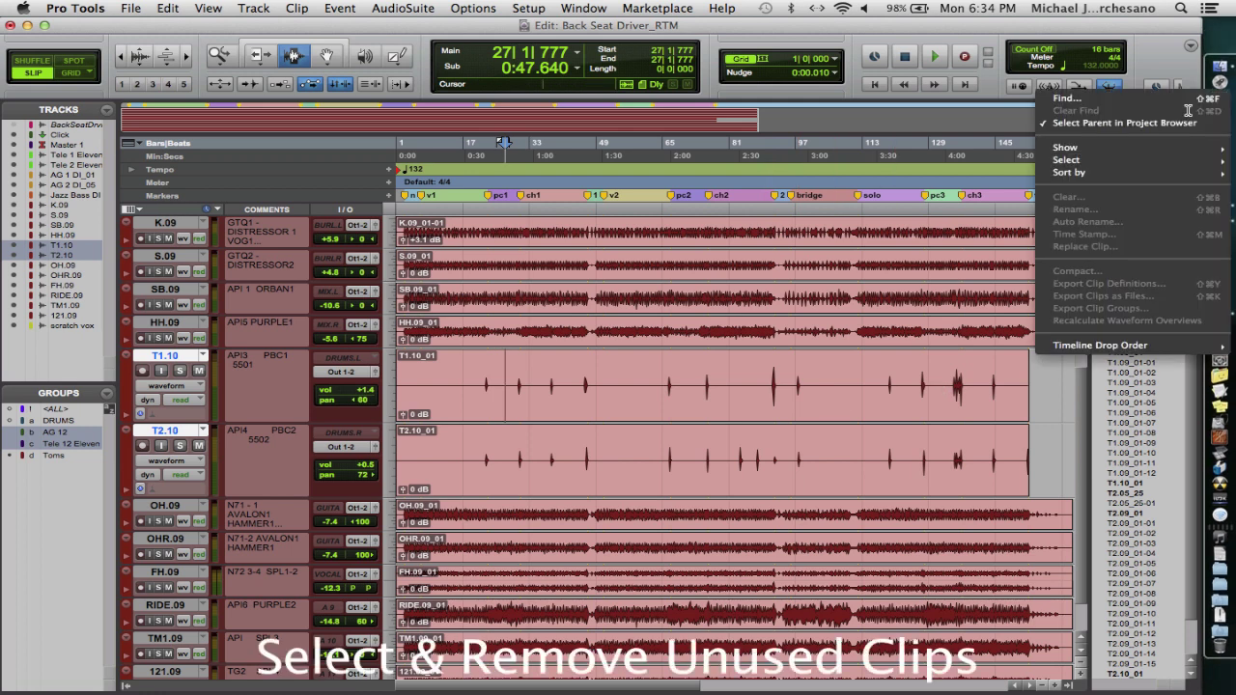
mouse_move(1146, 159)
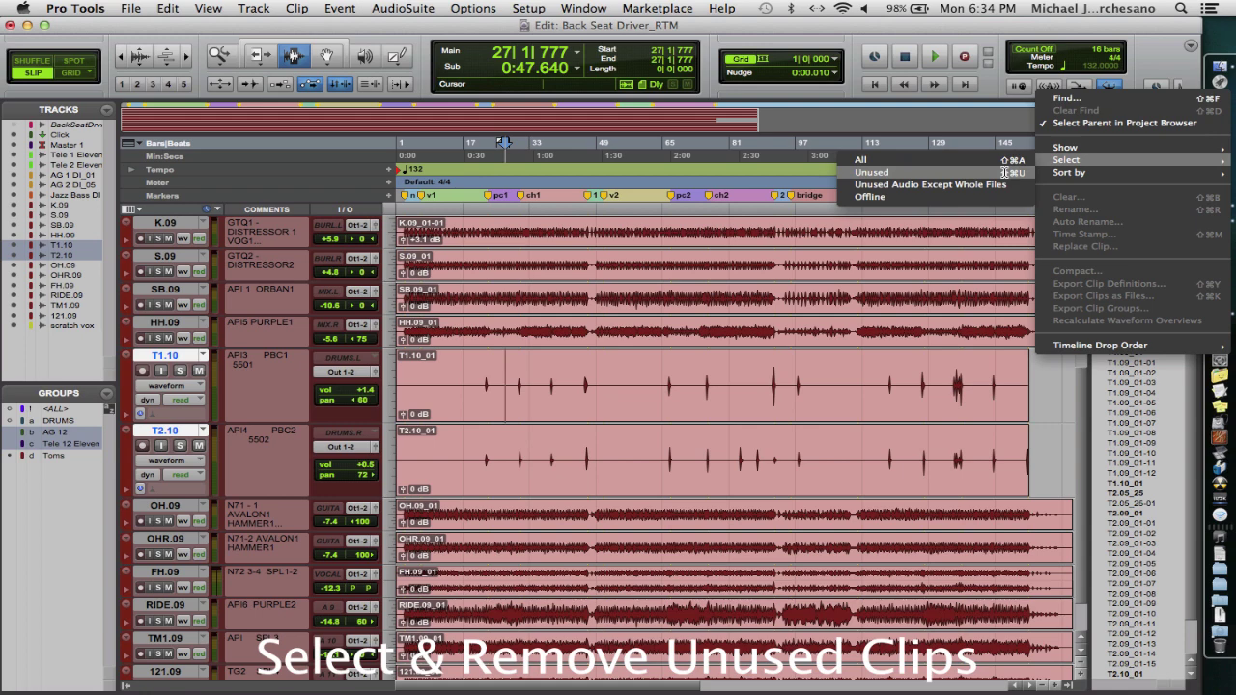
click(1005, 172)
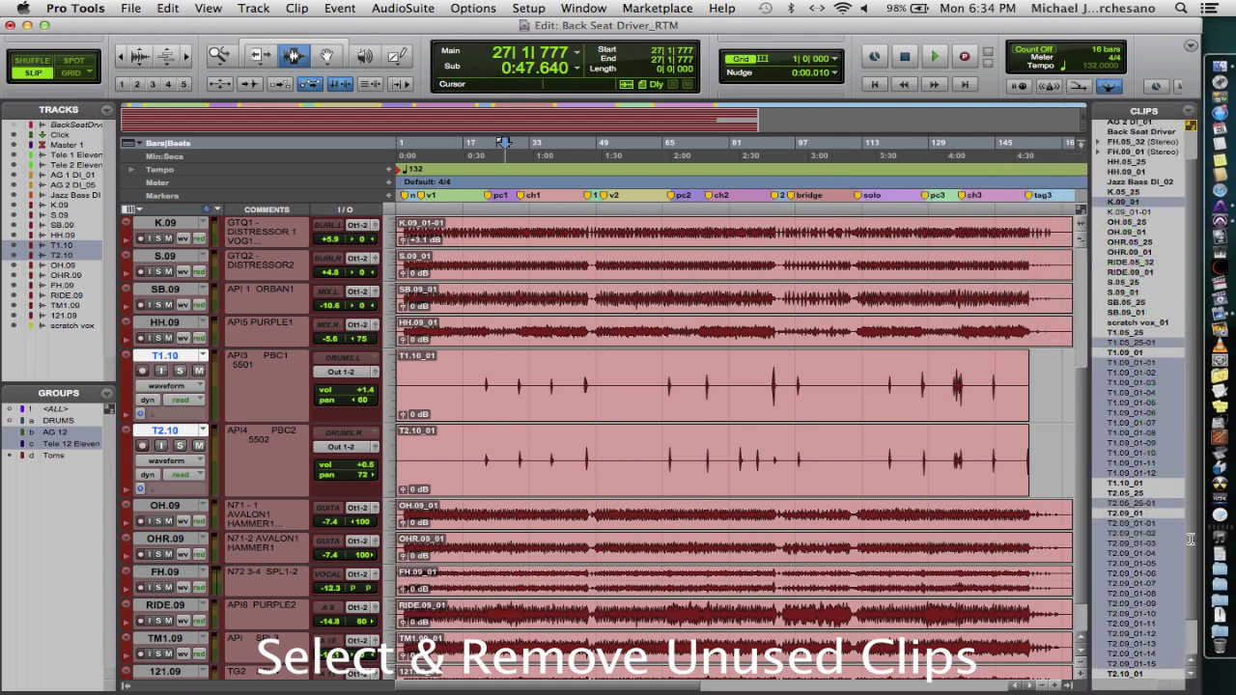
scroll(1191, 539, down, 3)
scroll(1195, 441, up, 3)
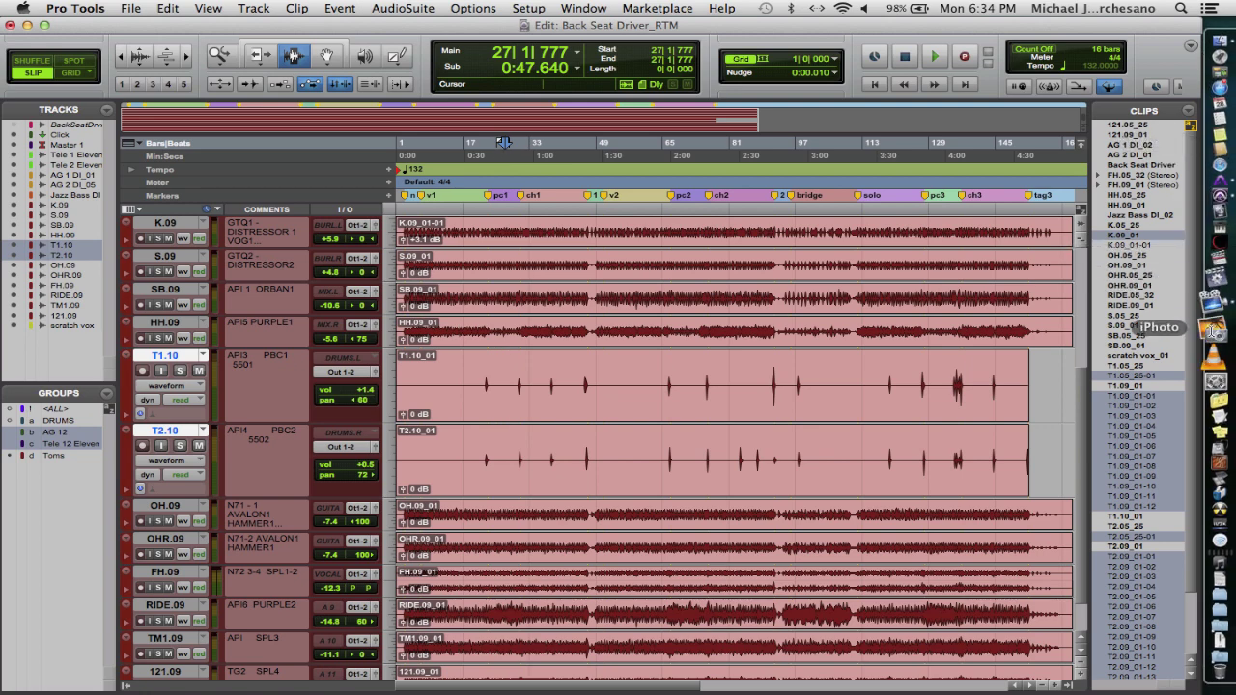
- Clear the unused clips with Shift+Cmd+B, removing them from the session only and confirming
key(Return)
scroll(992, 270, down, 2)
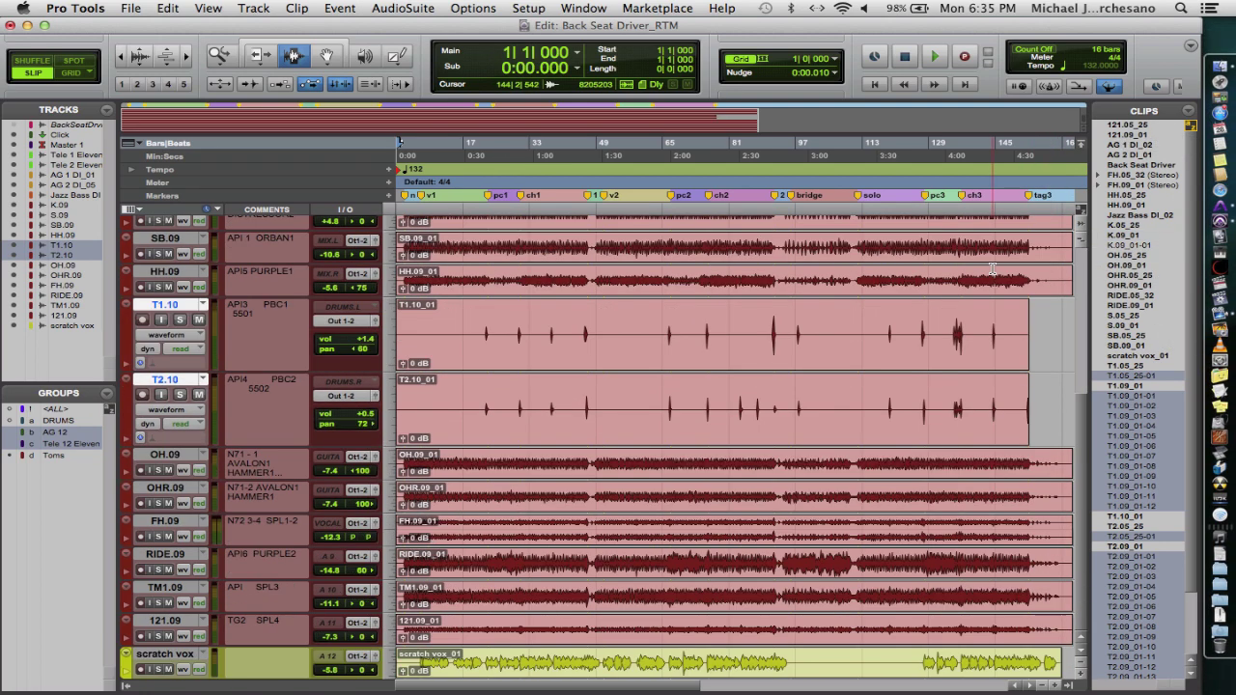
key(super+shift+b)
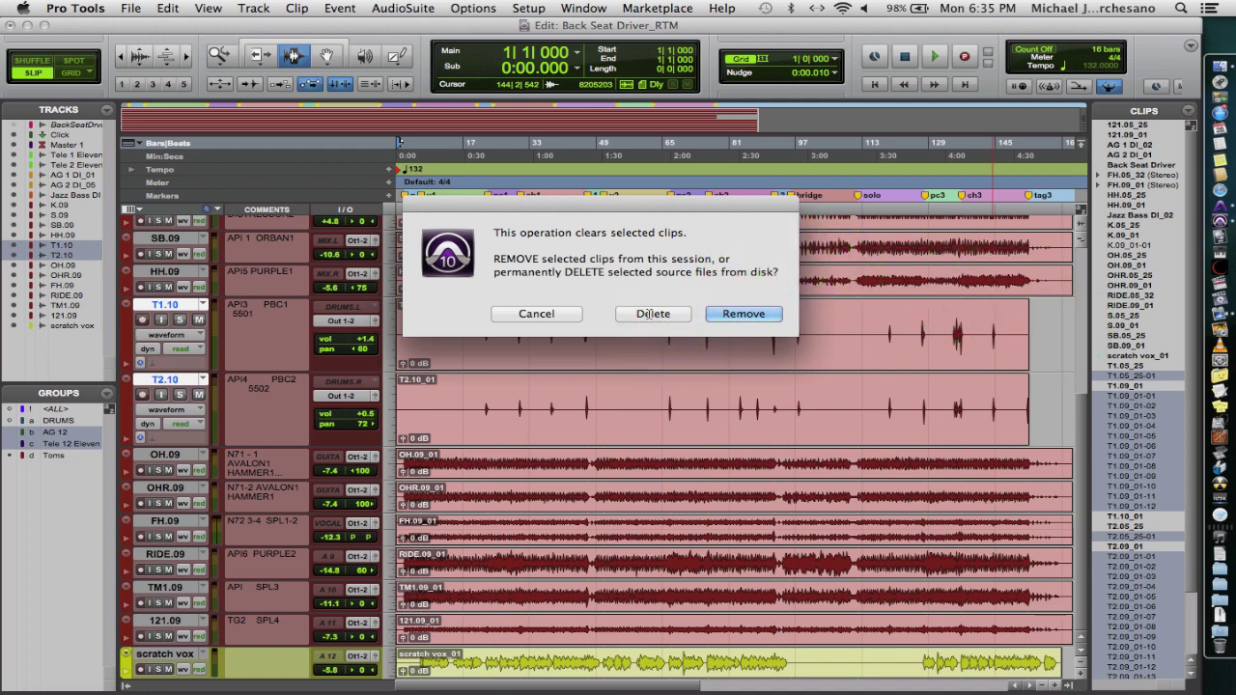
click(735, 316)
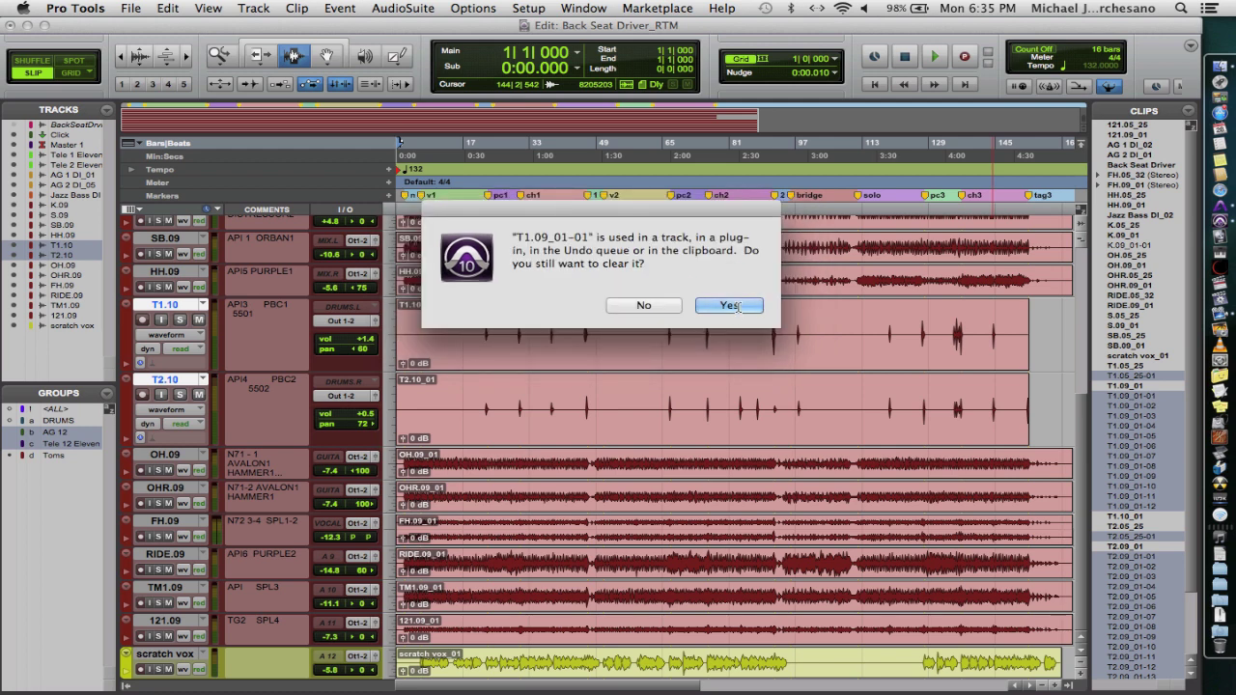
click(729, 305)
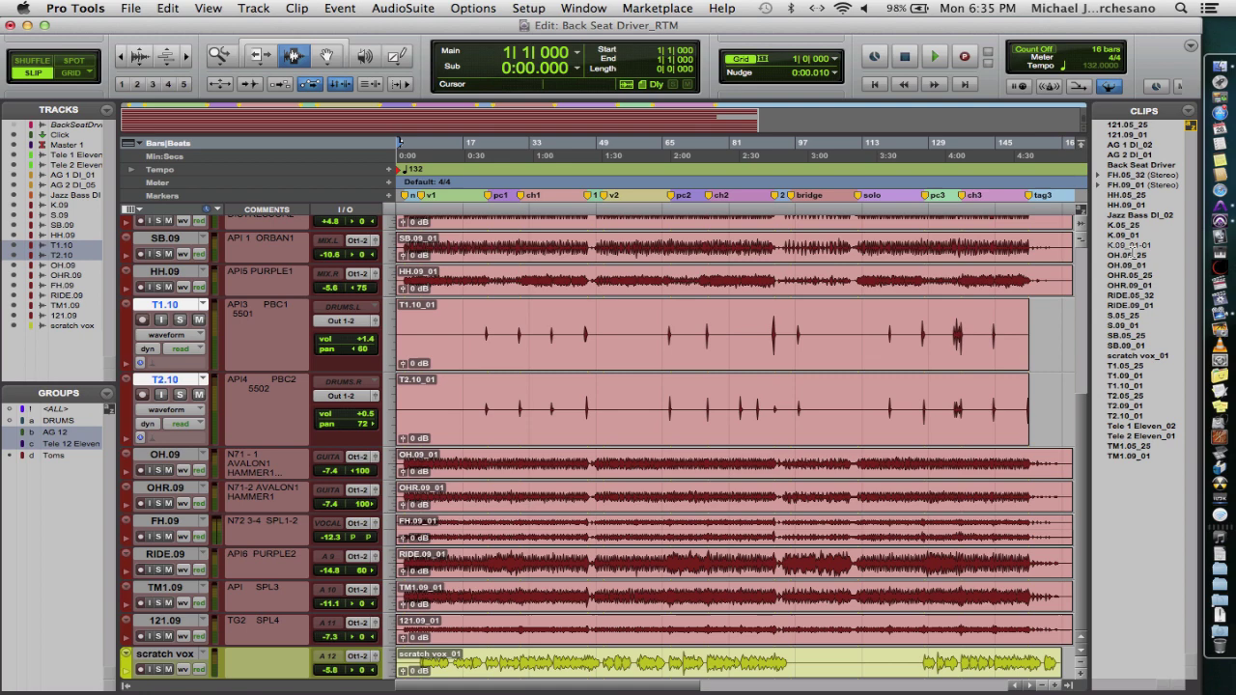
- Check the remaining K.09_01-01 clip and find K.09 on its track
click(1132, 245)
scroll(1046, 312, up, 5)
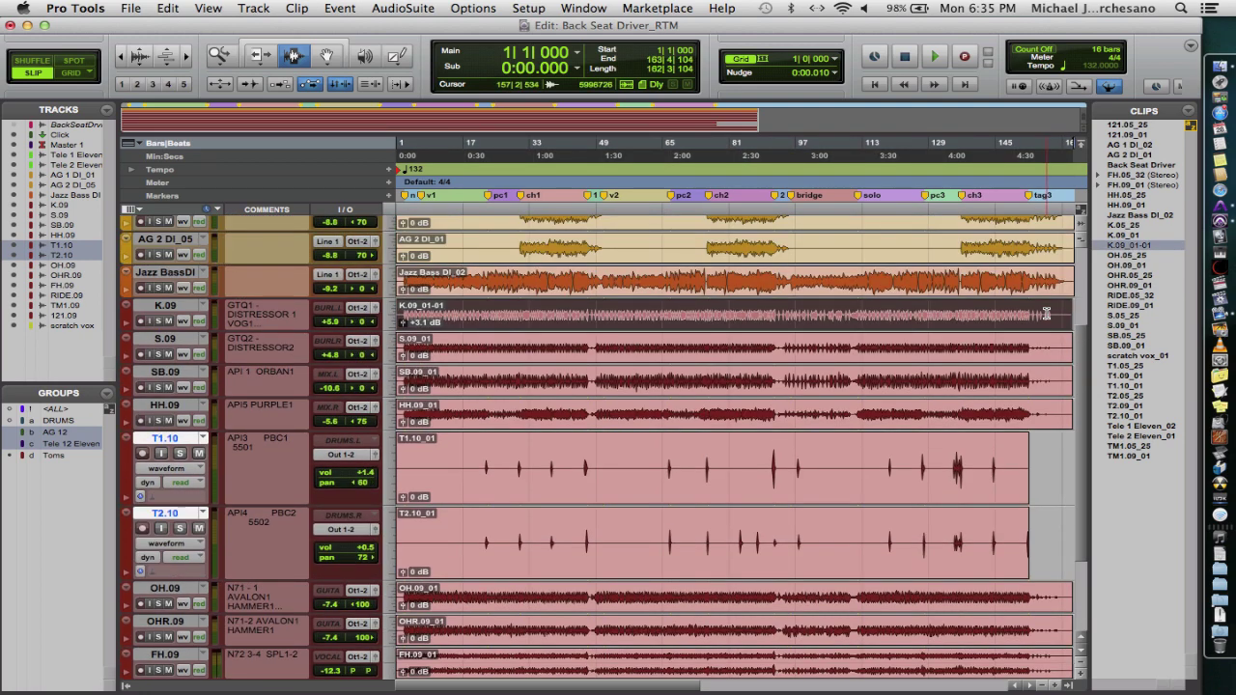
click(1043, 318)
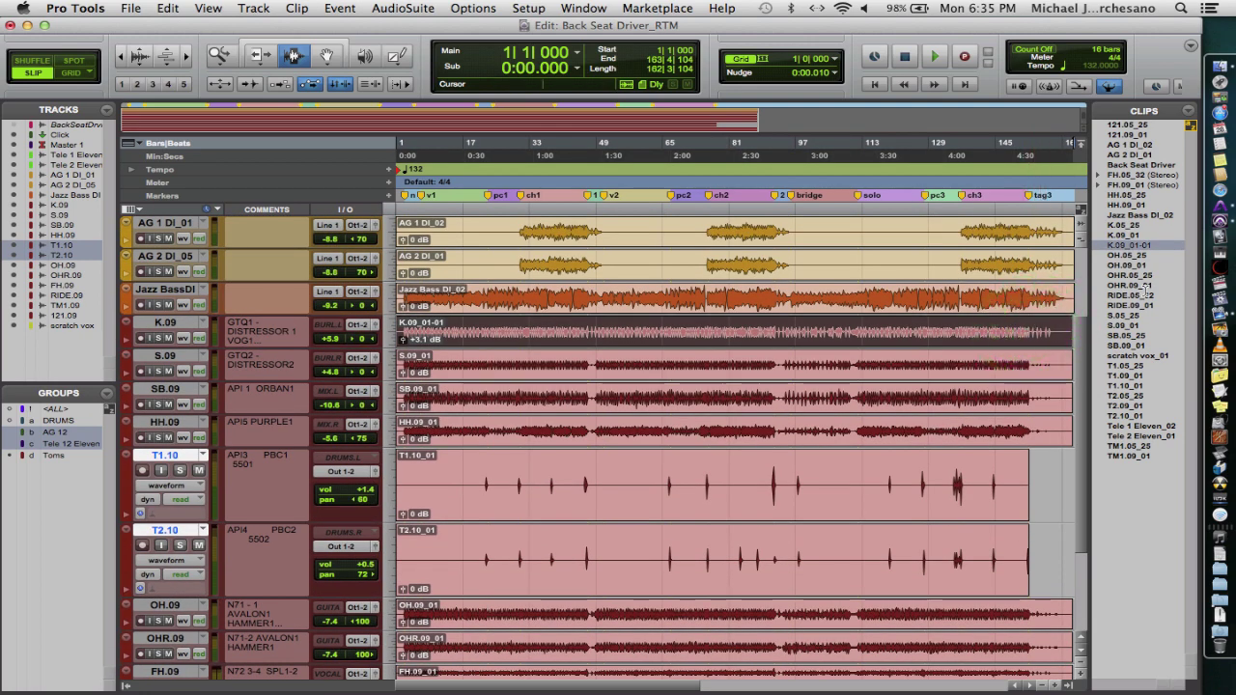
- Check whether HH.05_25 is in use and locate HH.09_01 on its track
click(1005, 364)
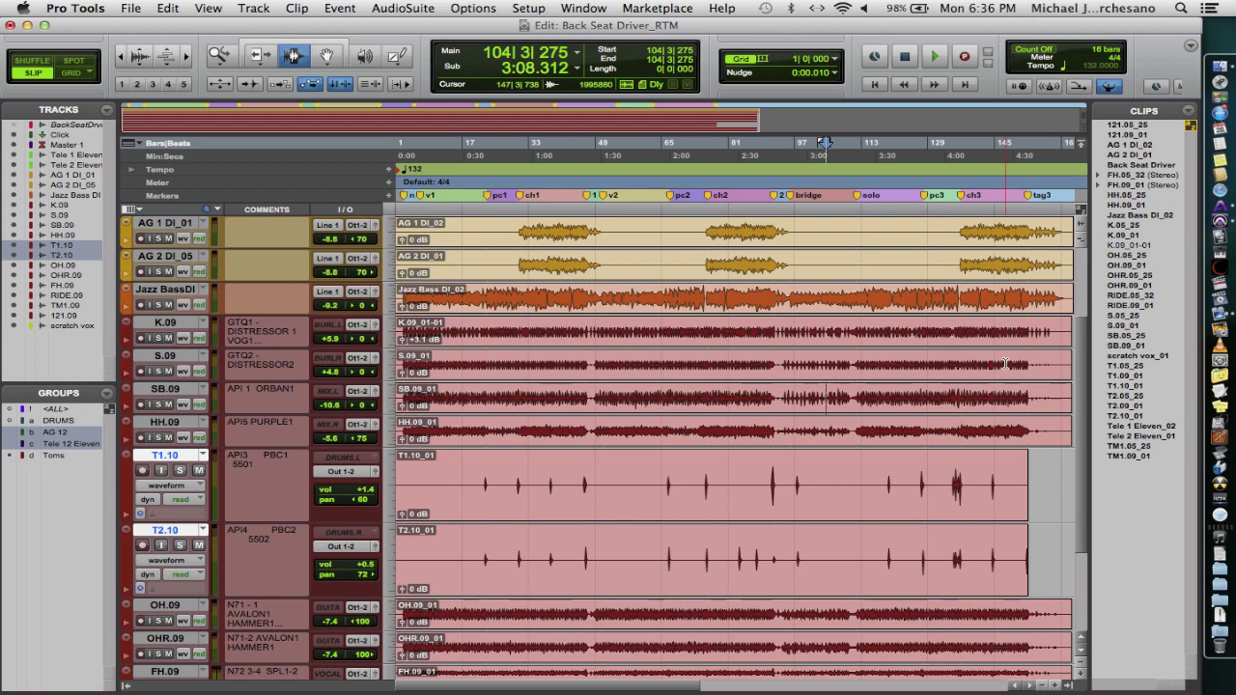
scroll(970, 340, down, 4)
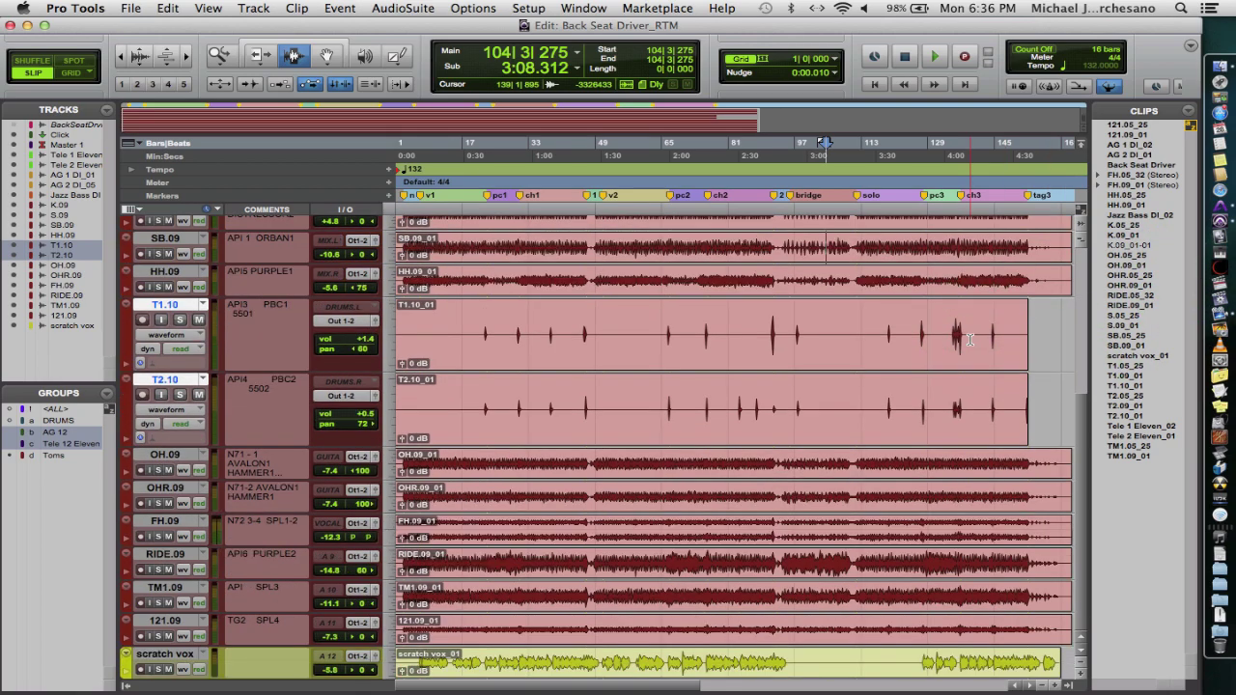
scroll(970, 340, up, 6)
scroll(969, 340, down, 5)
scroll(969, 340, down, 2)
click(1126, 195)
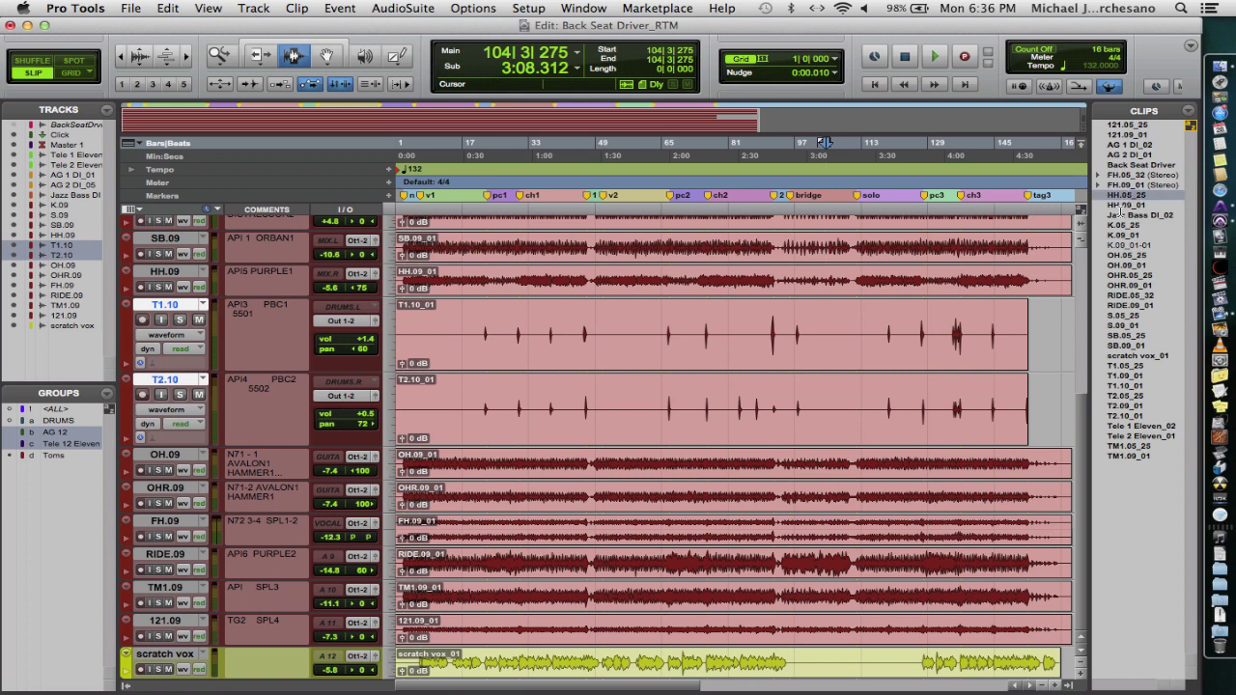
click(1124, 205)
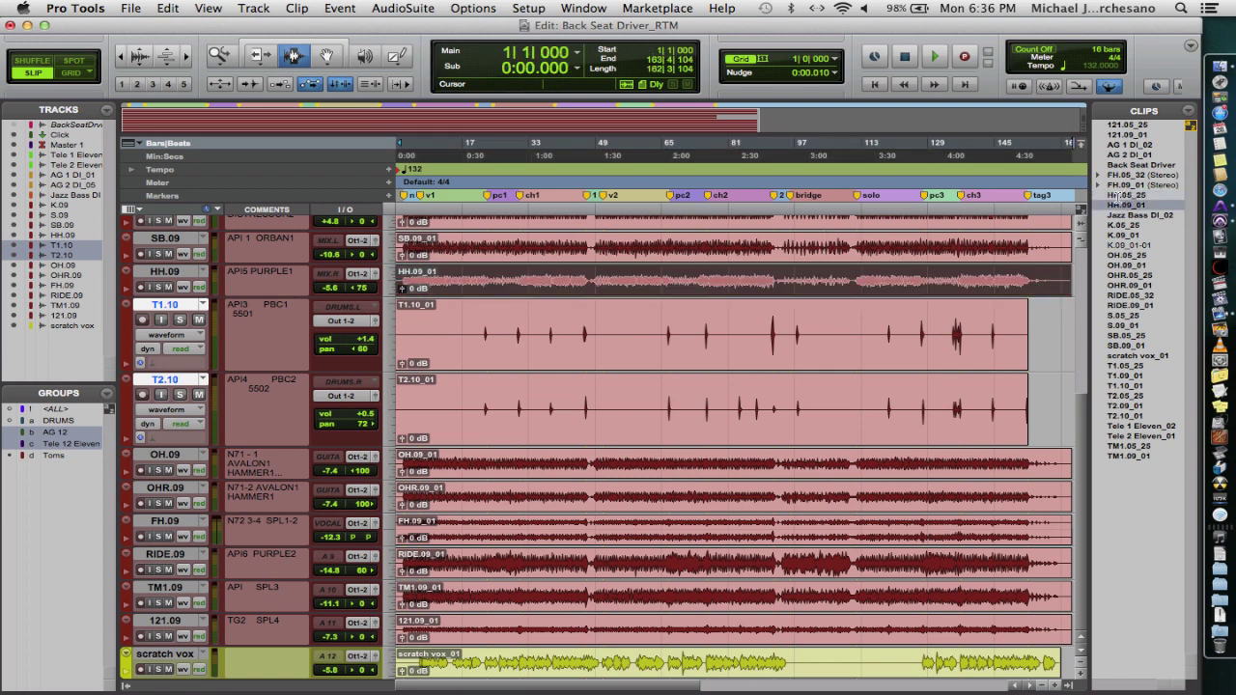
- Clear the leftover HH.05_25 clip, removing it from the session only
click(1116, 195)
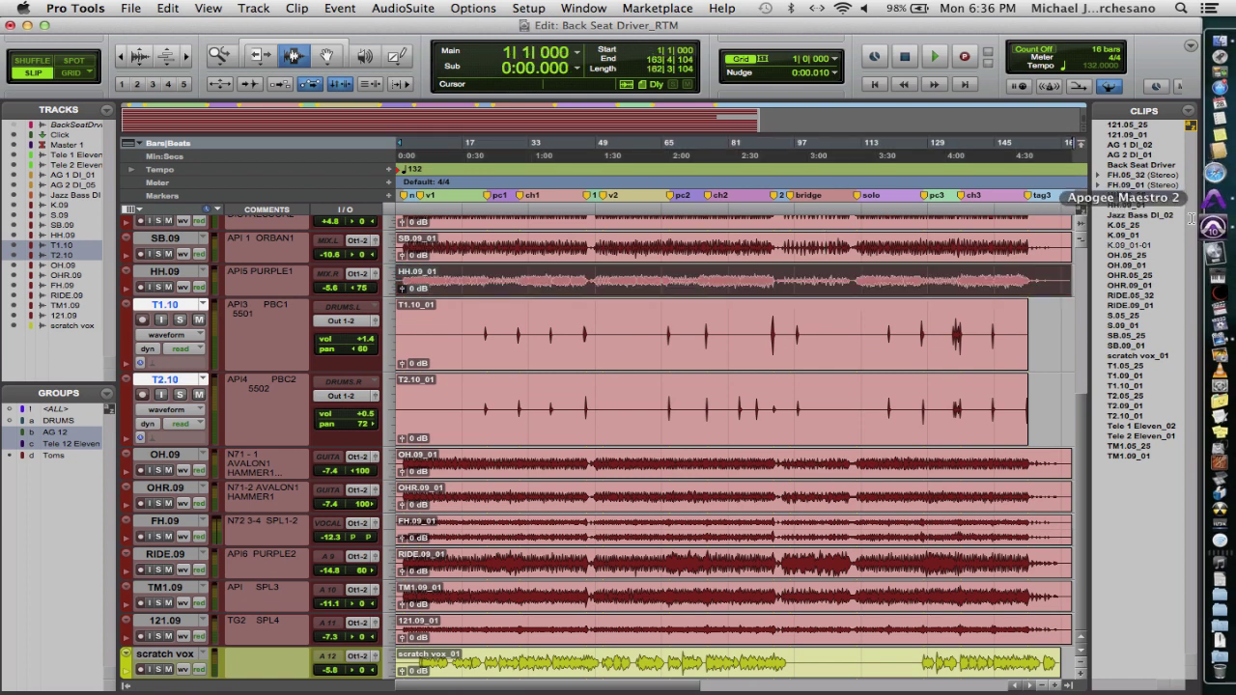
click(1089, 511)
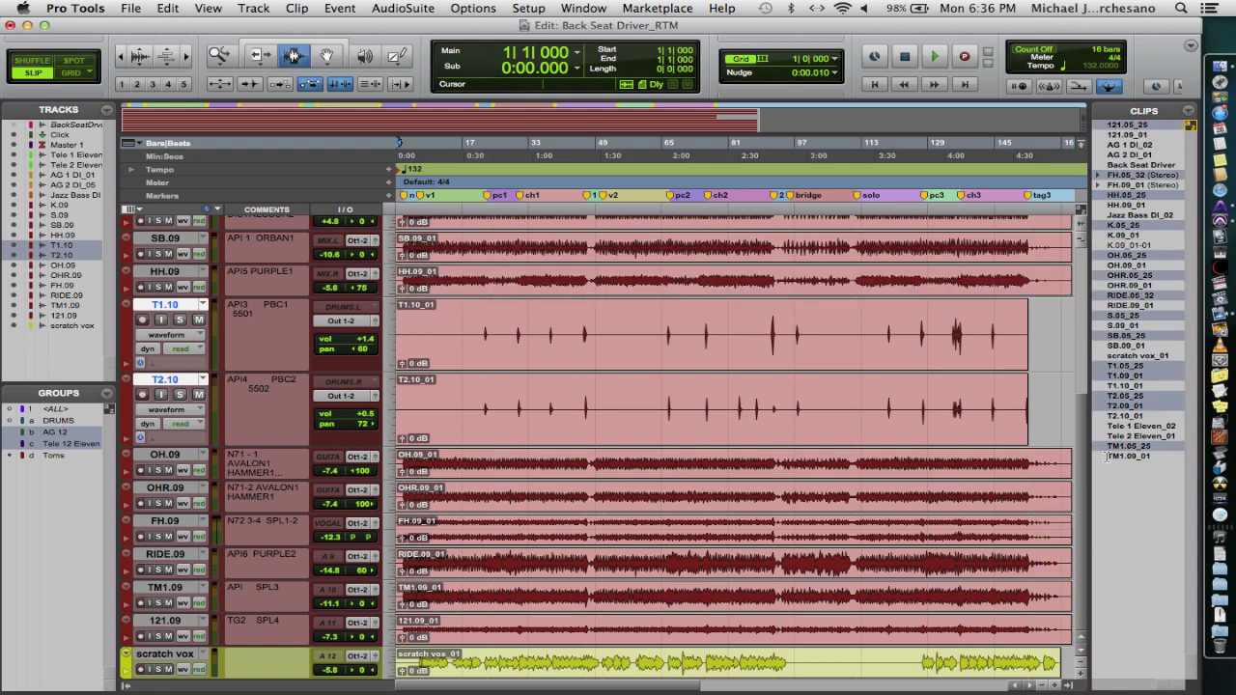
key(super+shift+b)
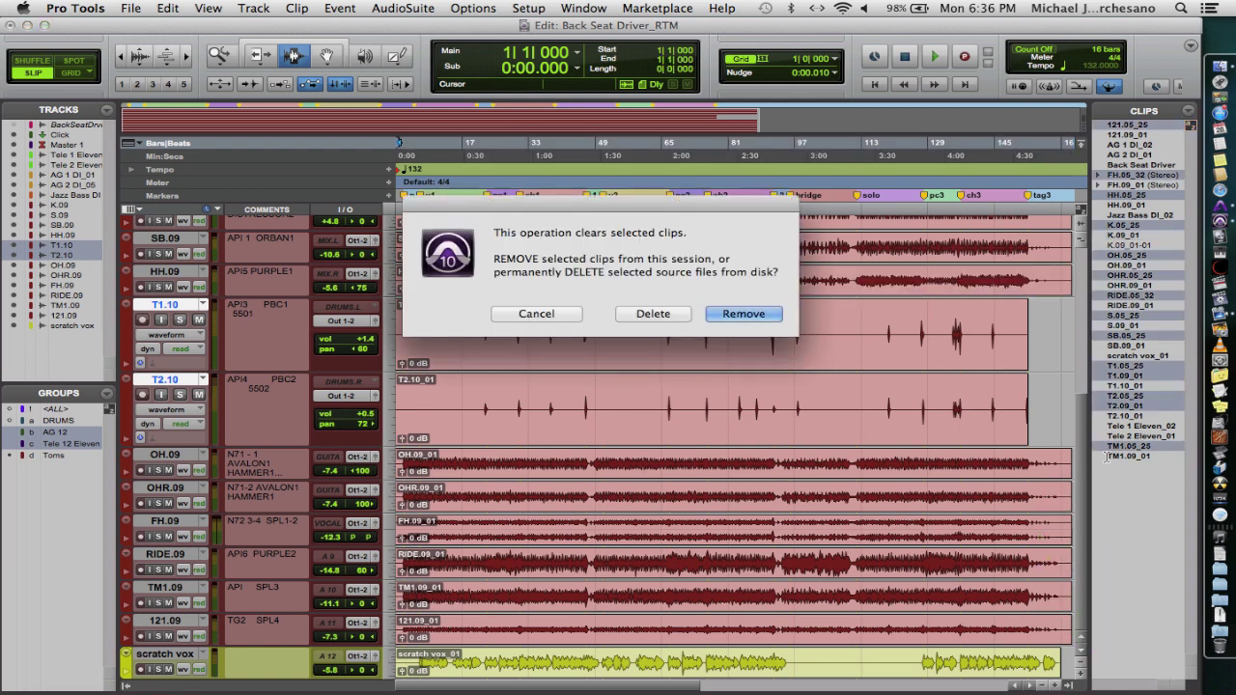
click(740, 314)
scroll(856, 393, up, 5)
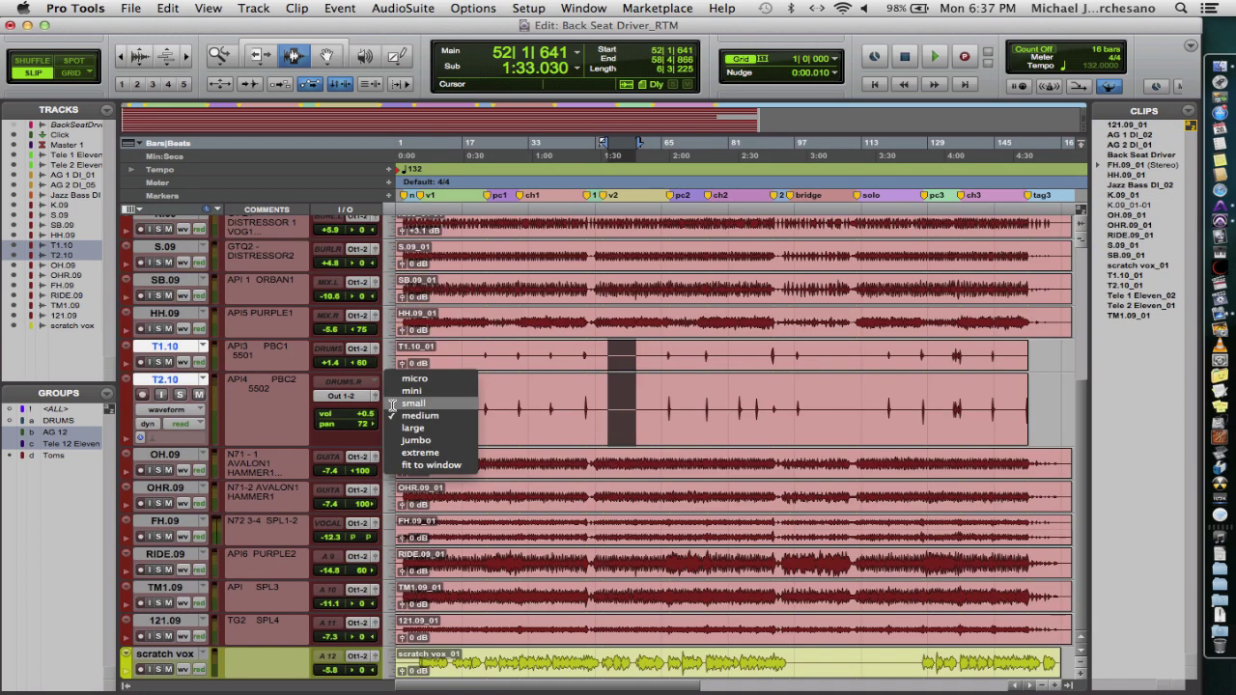
- Shrink all tracks to a compact height and return the insertion point to the session start
click(413, 403)
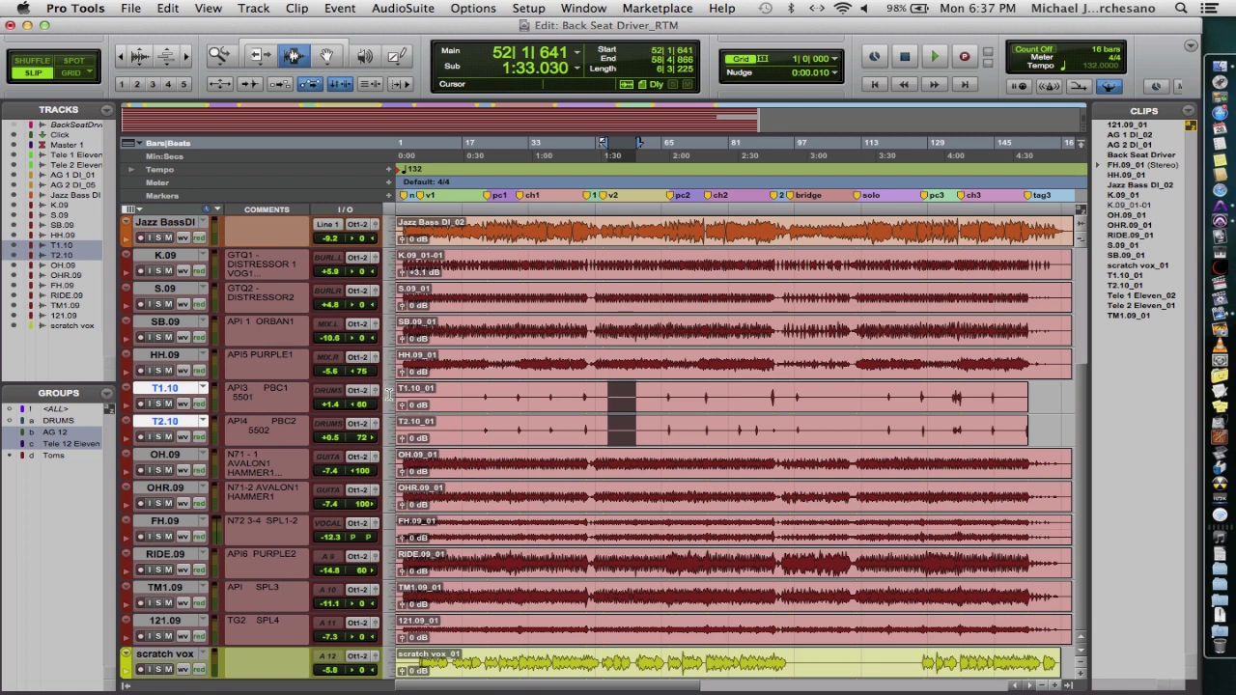
click(390, 393)
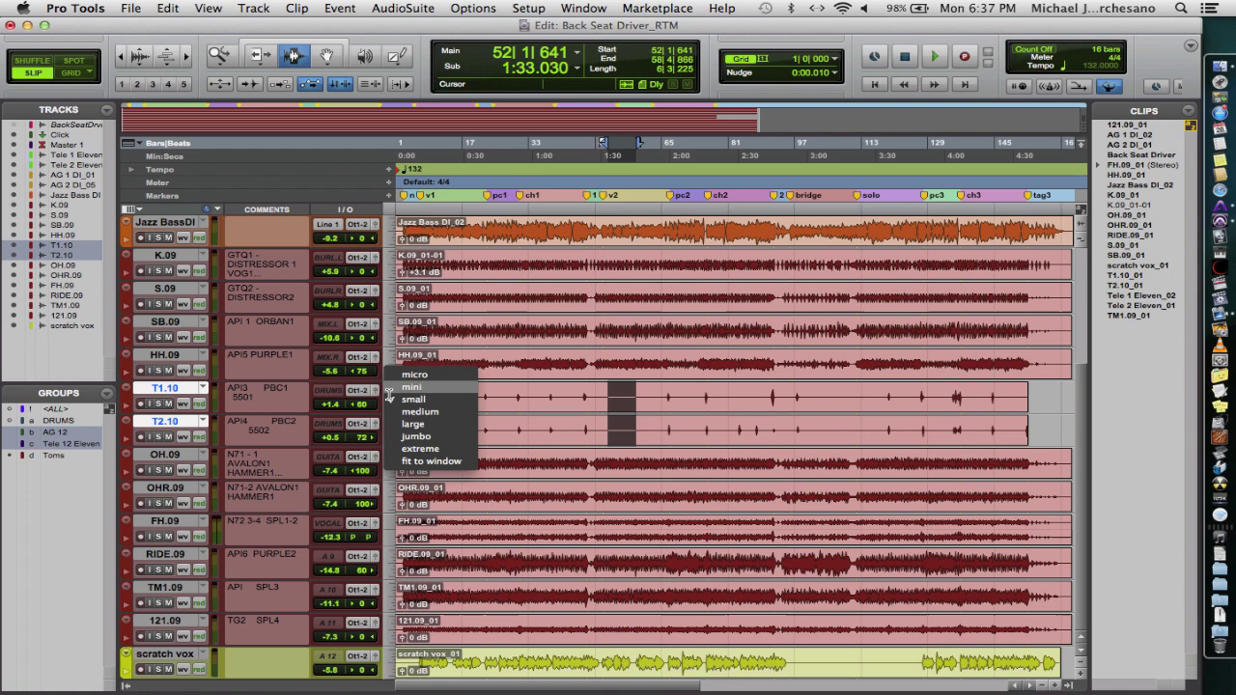
alt+click(415, 403)
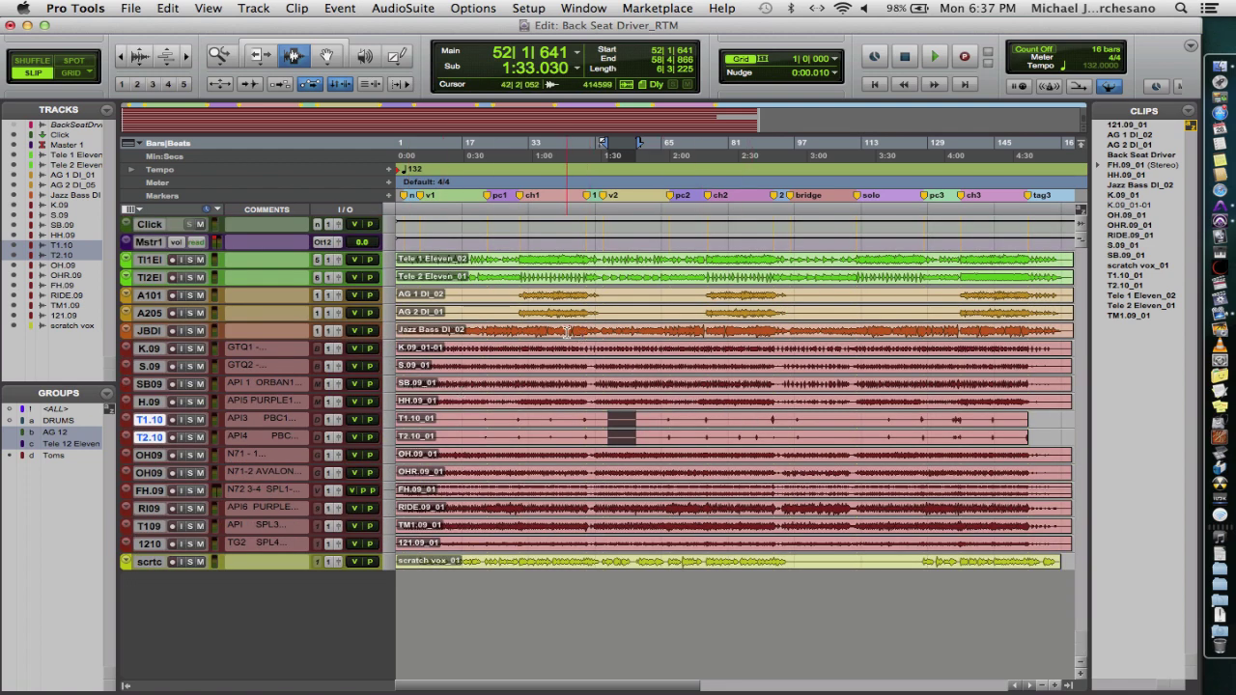
key(Return)
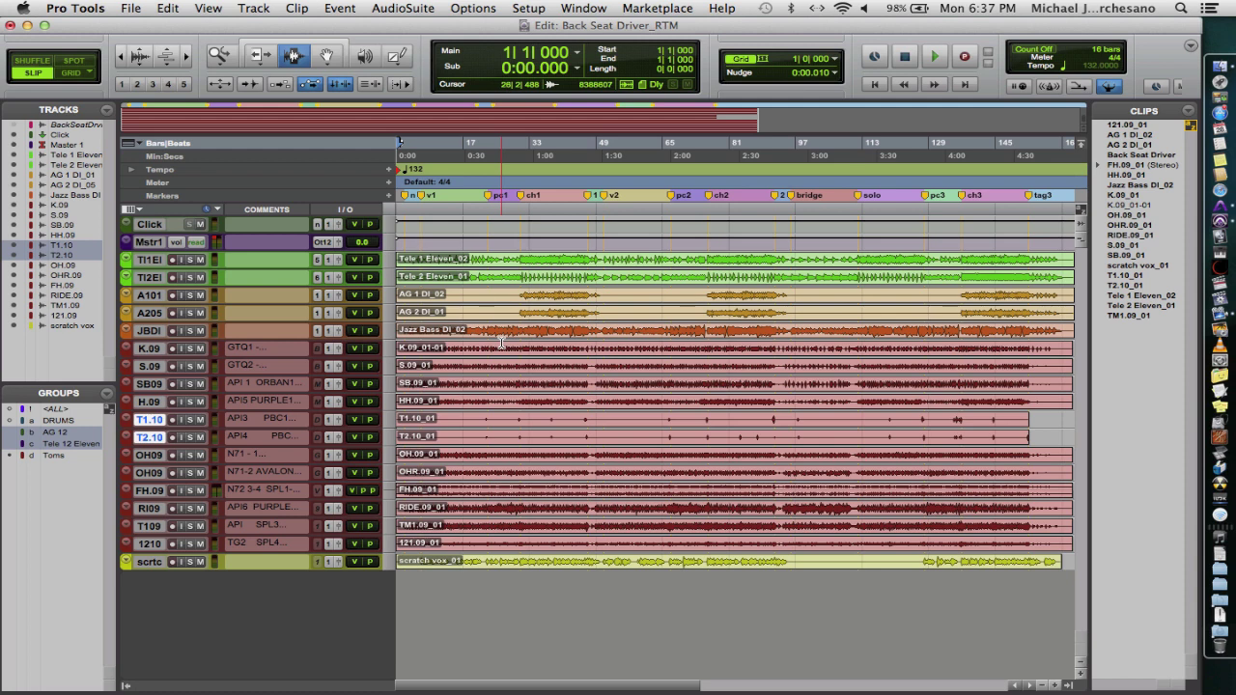
- Set Save Copy In to Latest format with Audio Files, BWF (.WAV), 48 kHz, 24-bit
click(131, 7)
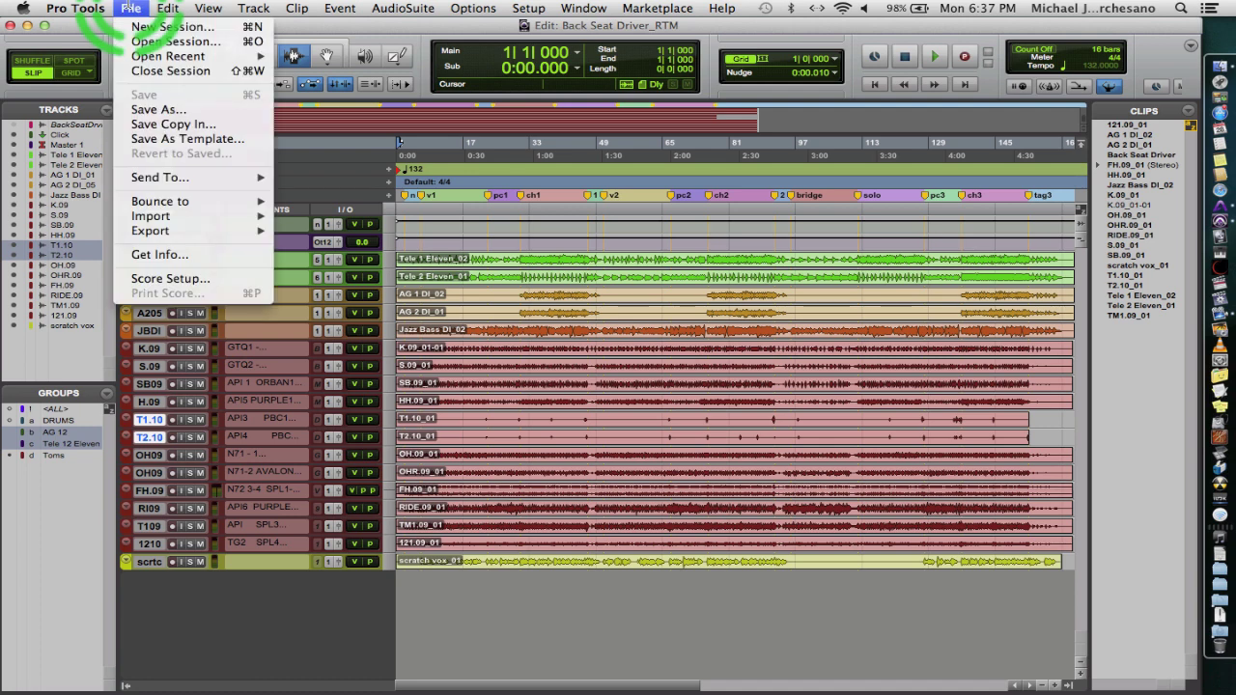
click(154, 123)
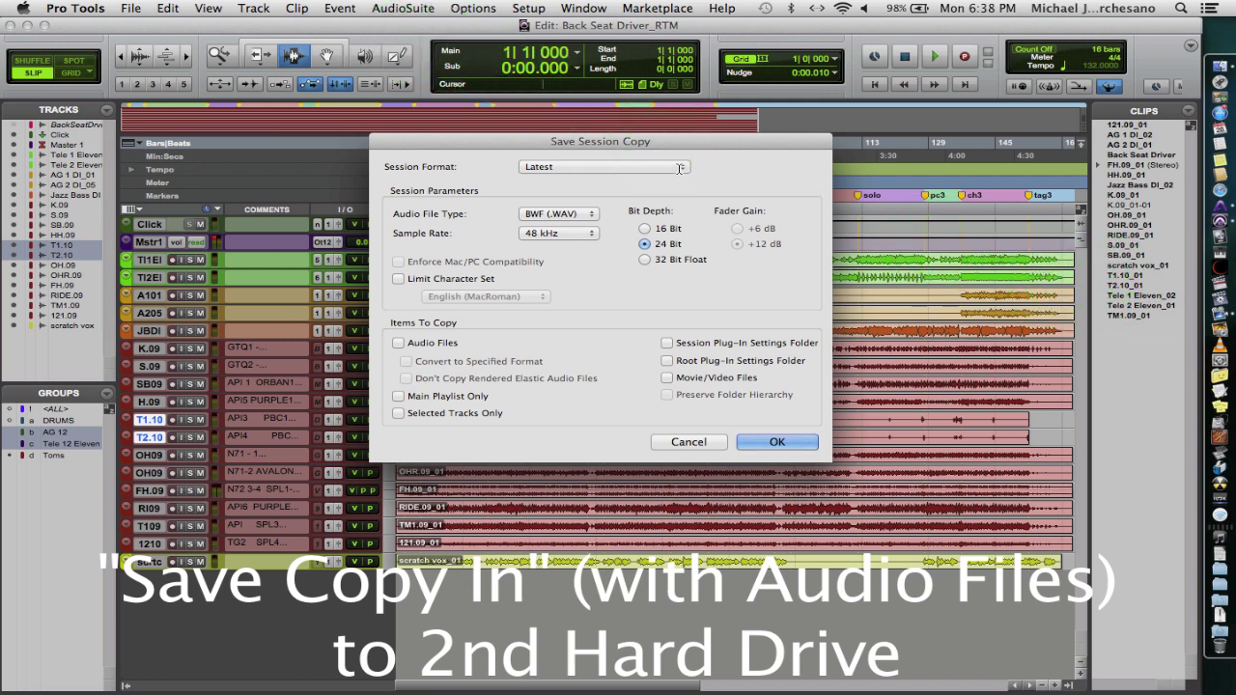
click(680, 169)
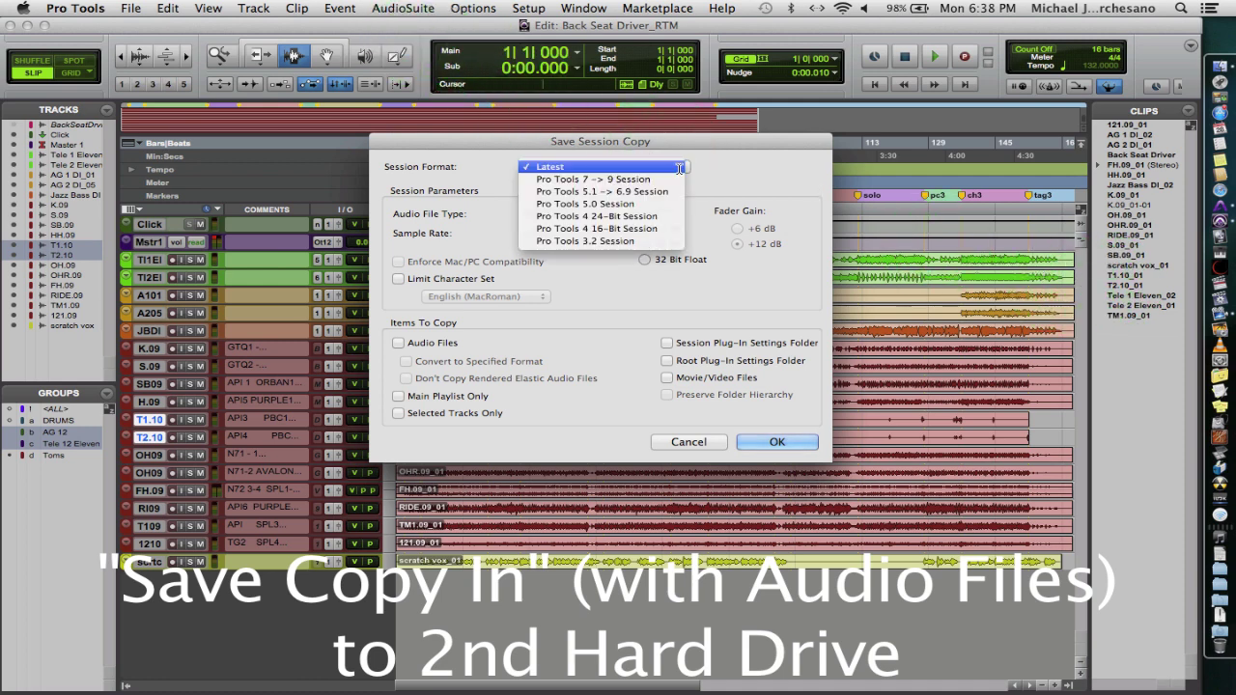
click(675, 168)
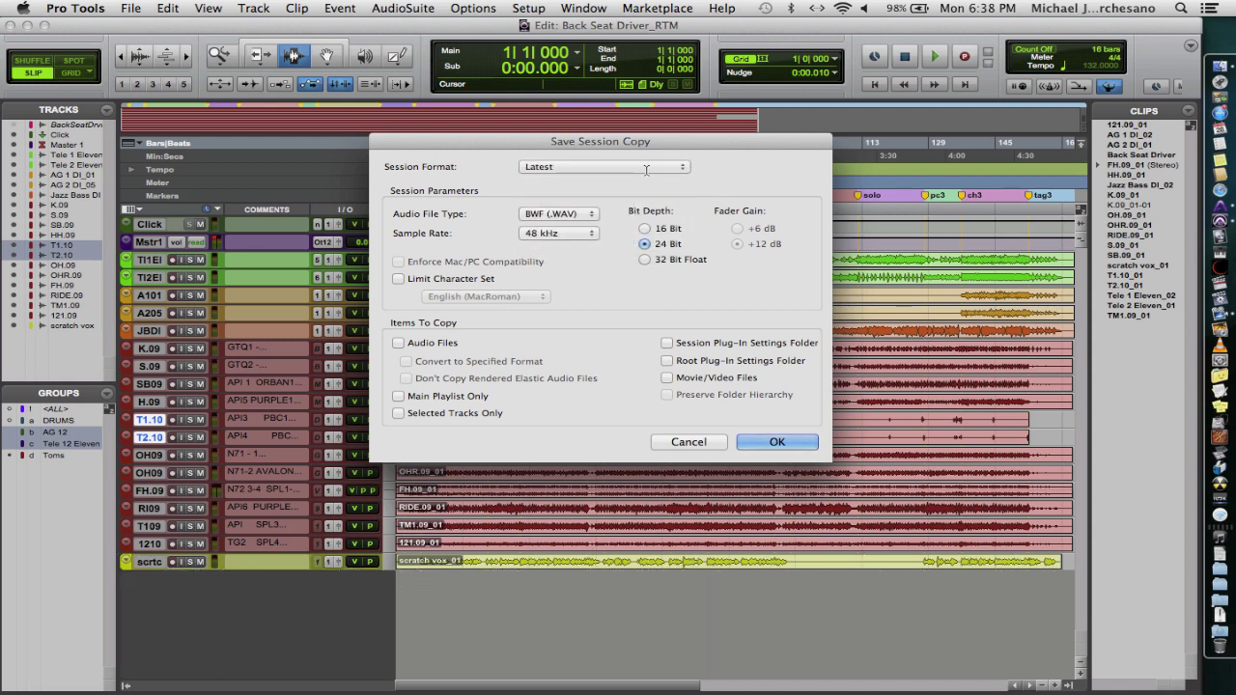
click(397, 343)
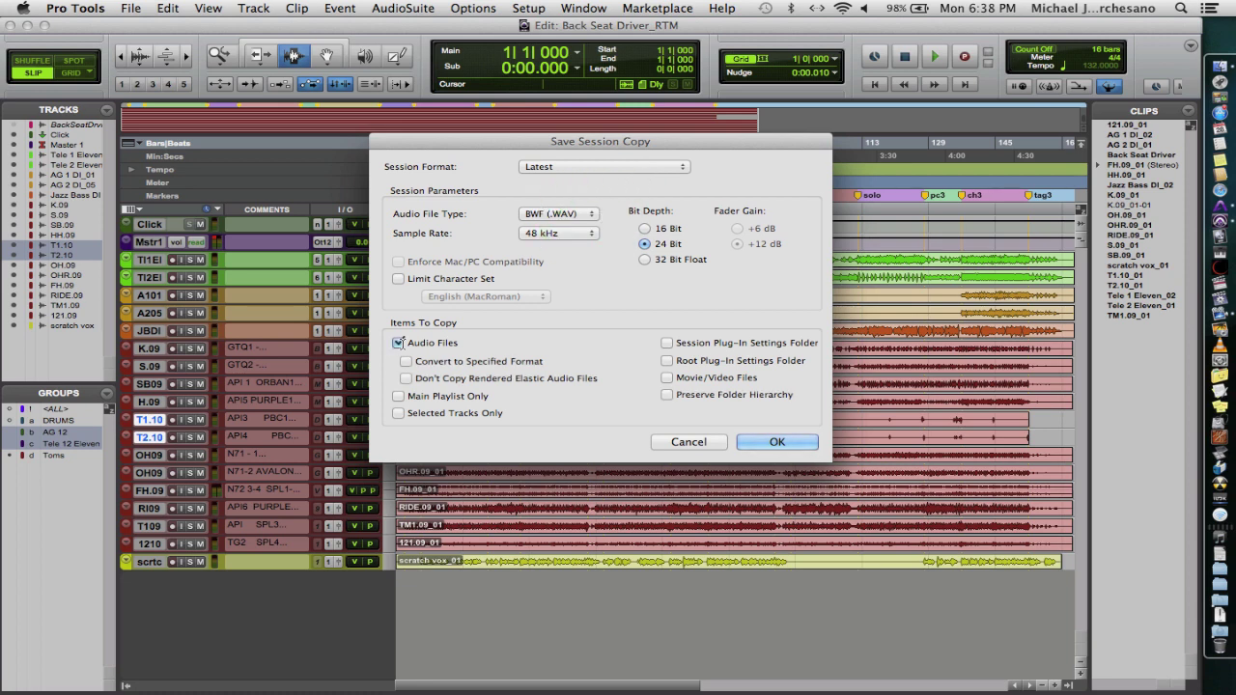
click(592, 215)
click(636, 200)
click(590, 234)
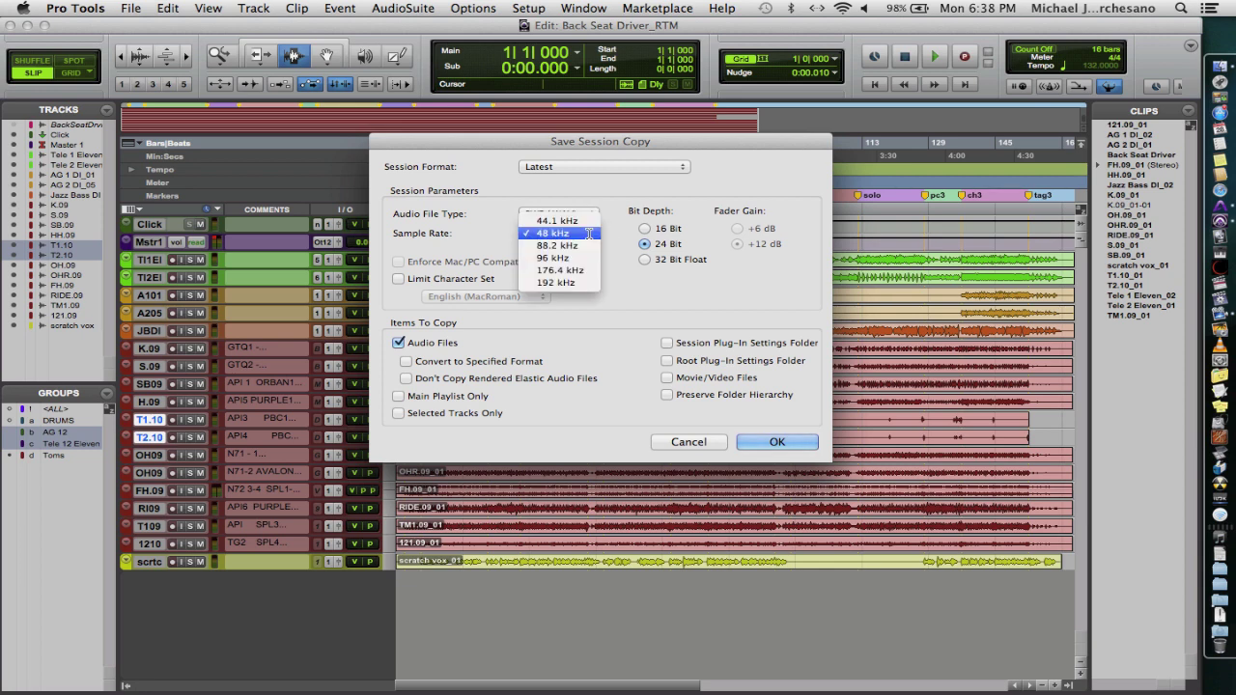
click(618, 235)
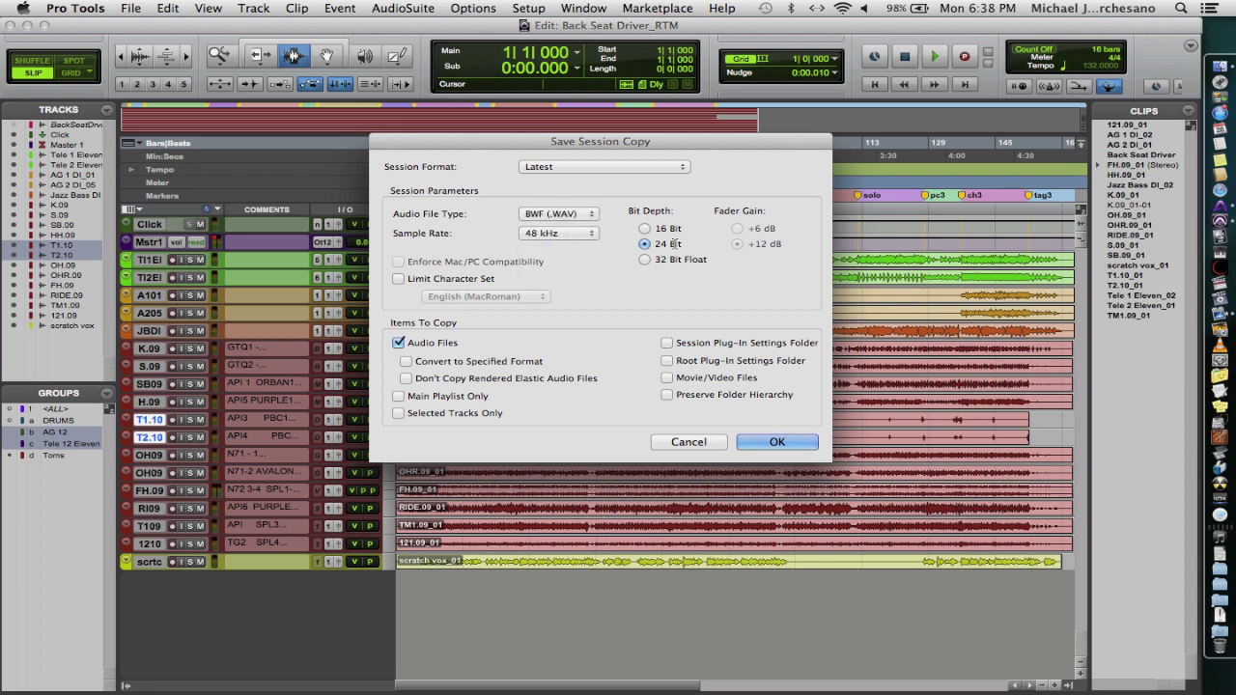
key(Return)
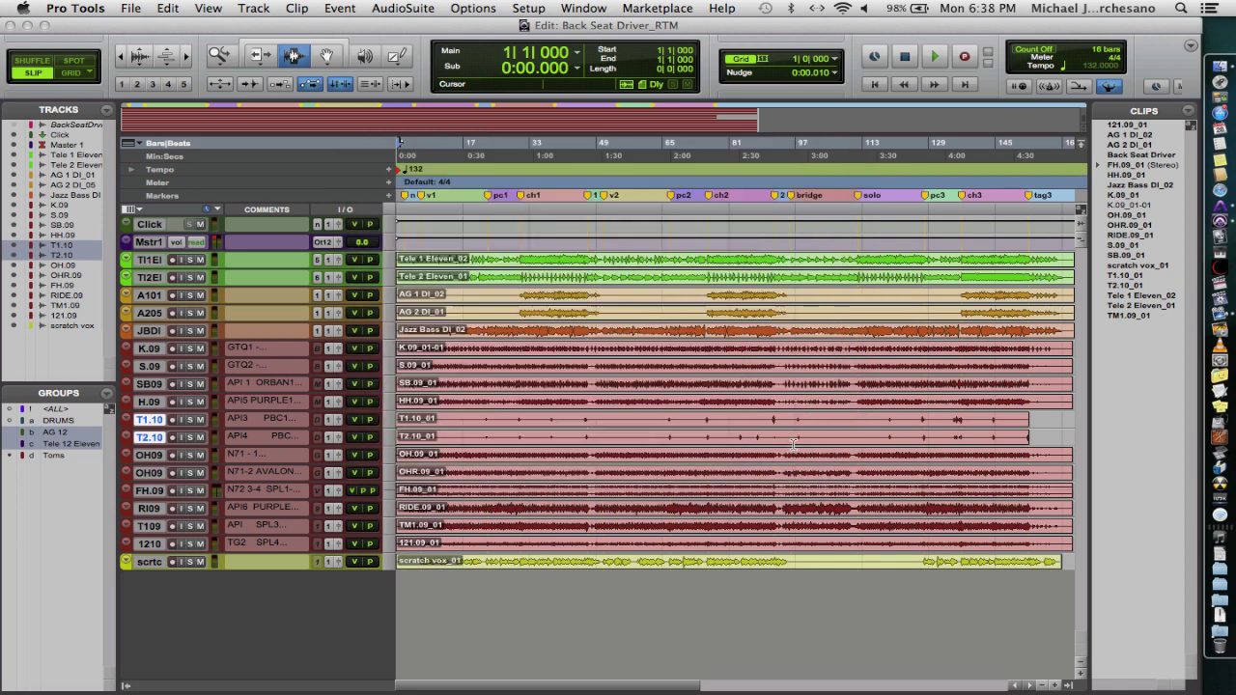
- Create an 'RTM for upload' folder on the eSATA backup drive and save the session copy there
click(727, 215)
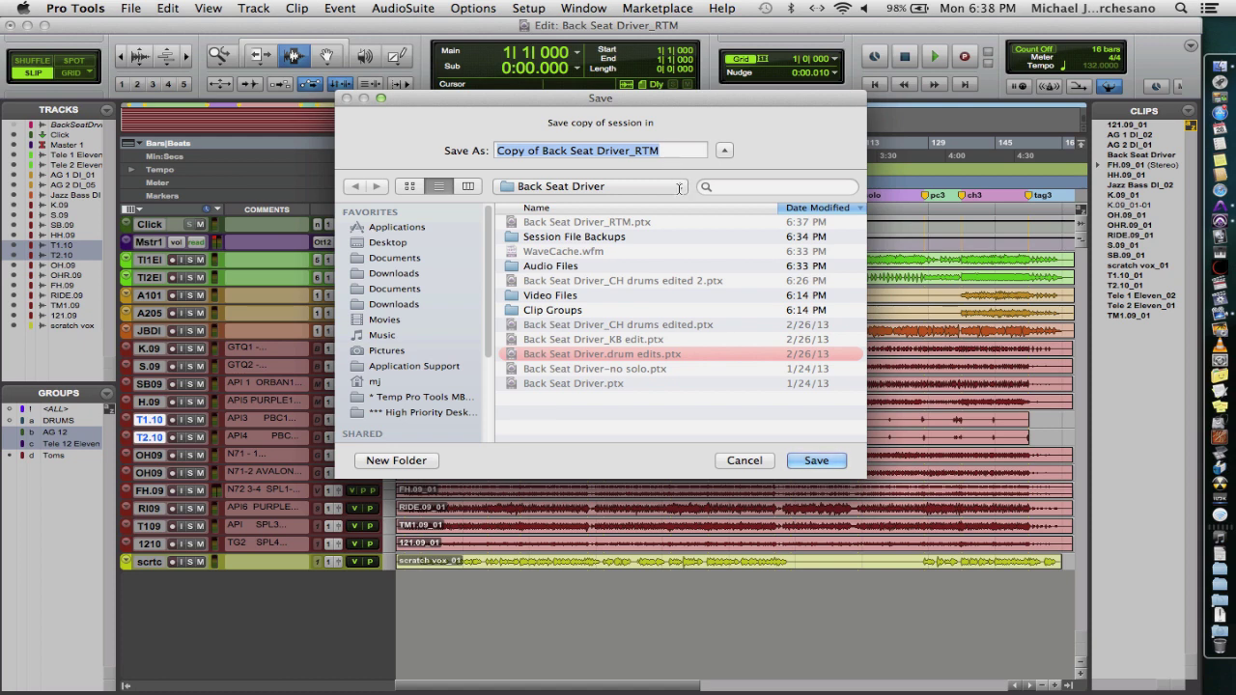
click(679, 188)
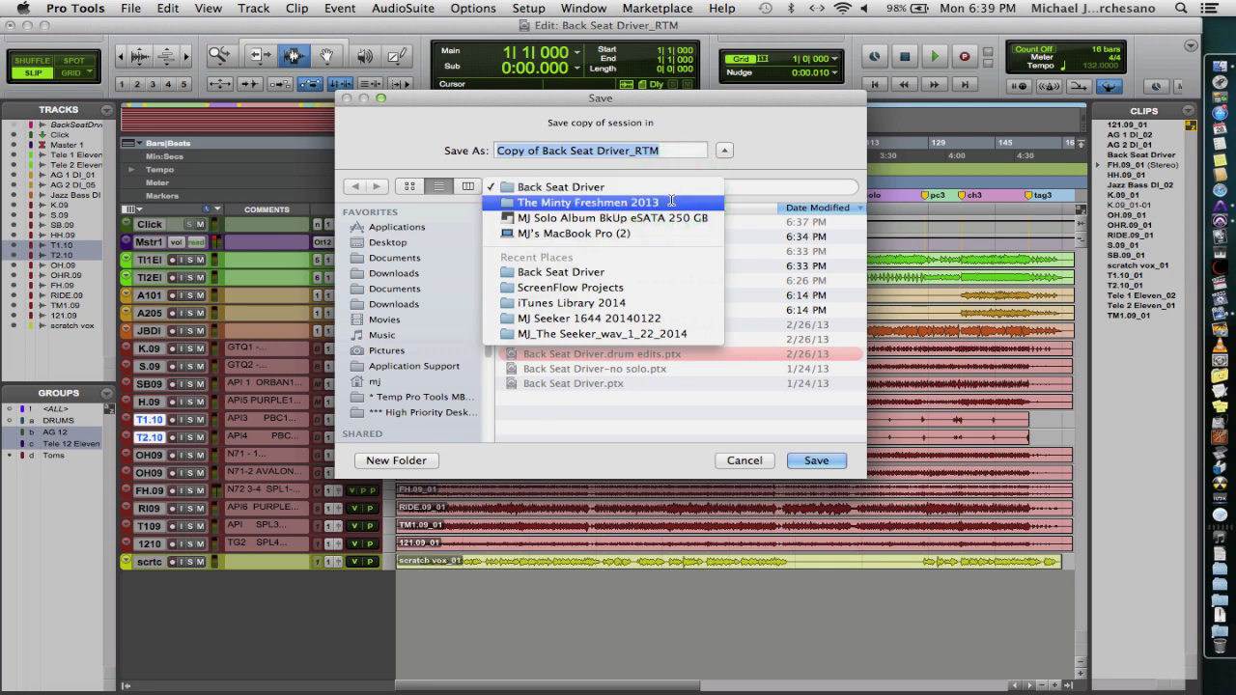
click(663, 218)
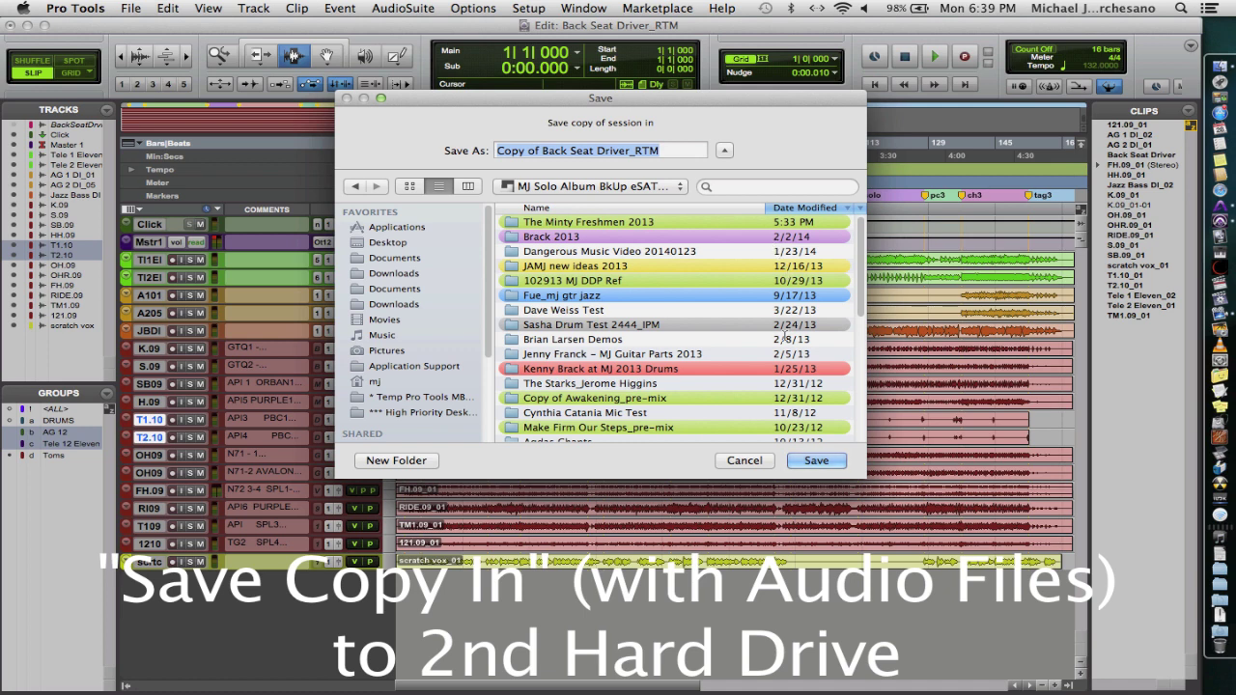
click(399, 456)
text(RTM)
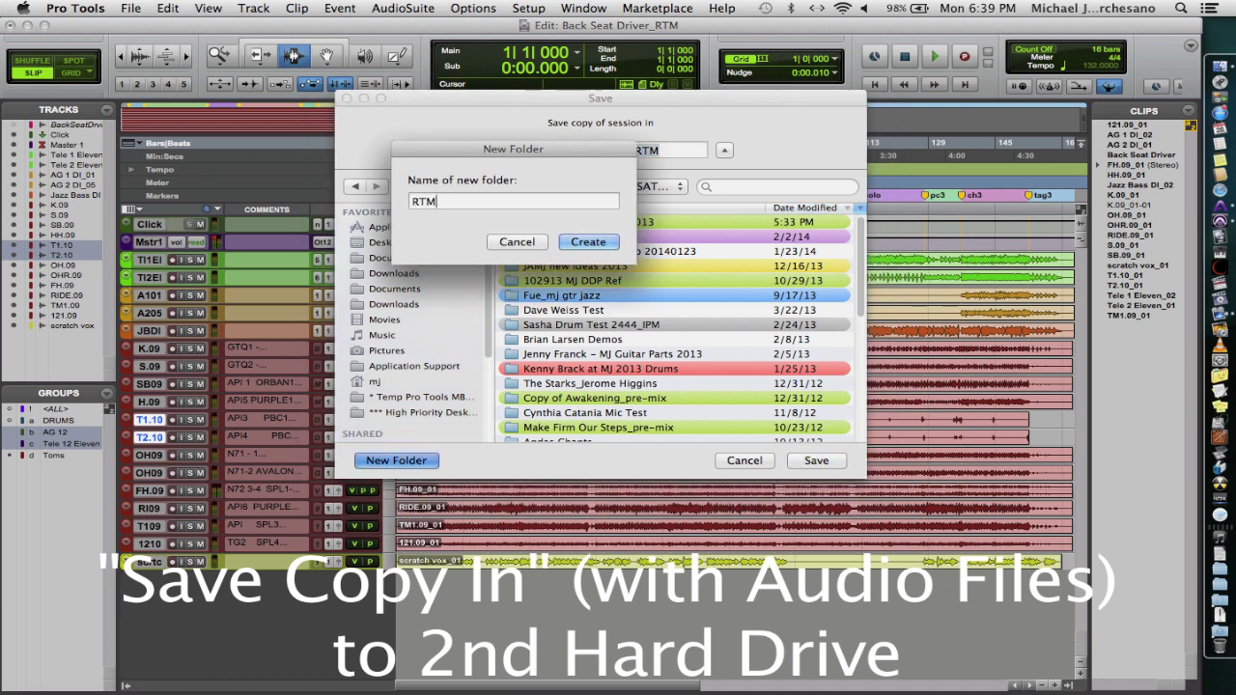
text( for upload)
click(584, 217)
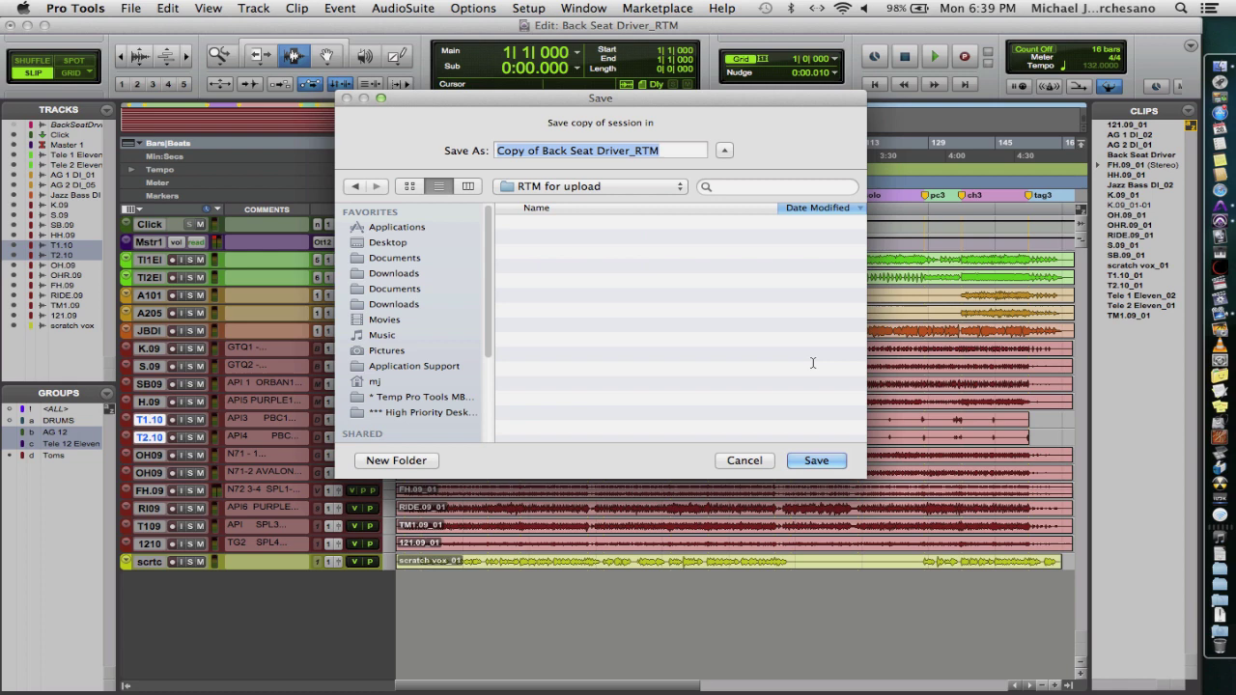
click(811, 461)
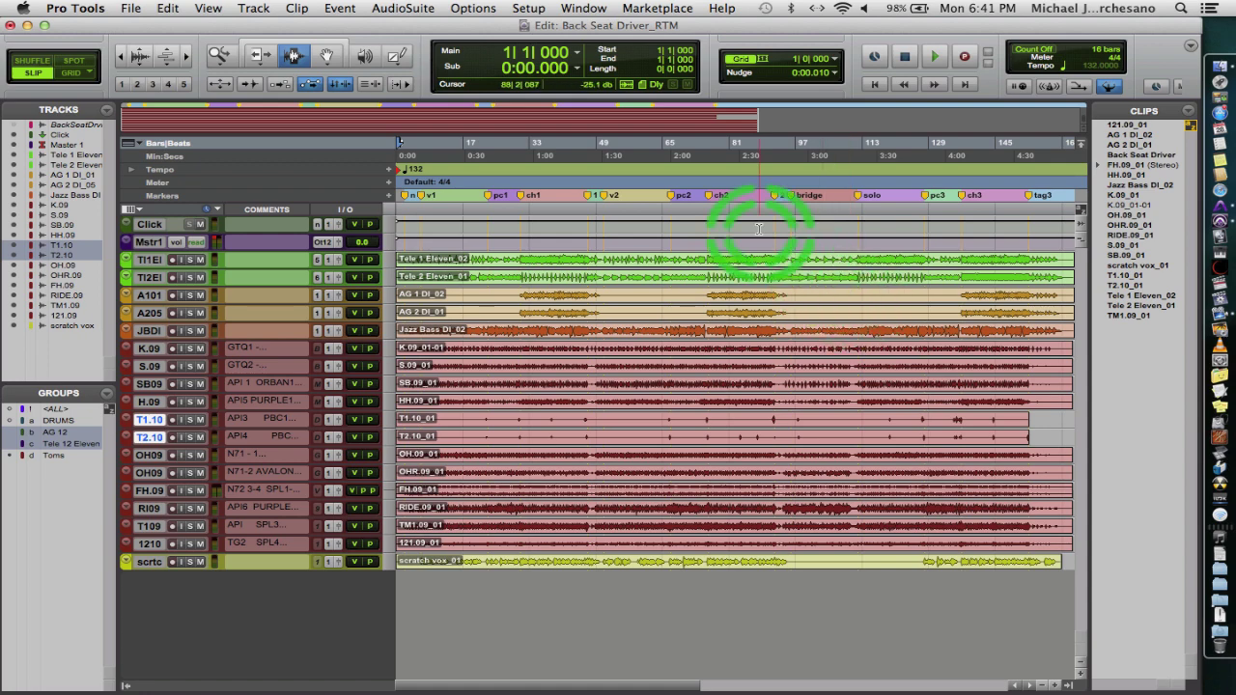
- In Finder, open the RTM for upload folder on the backup drive
key(super+Tab)
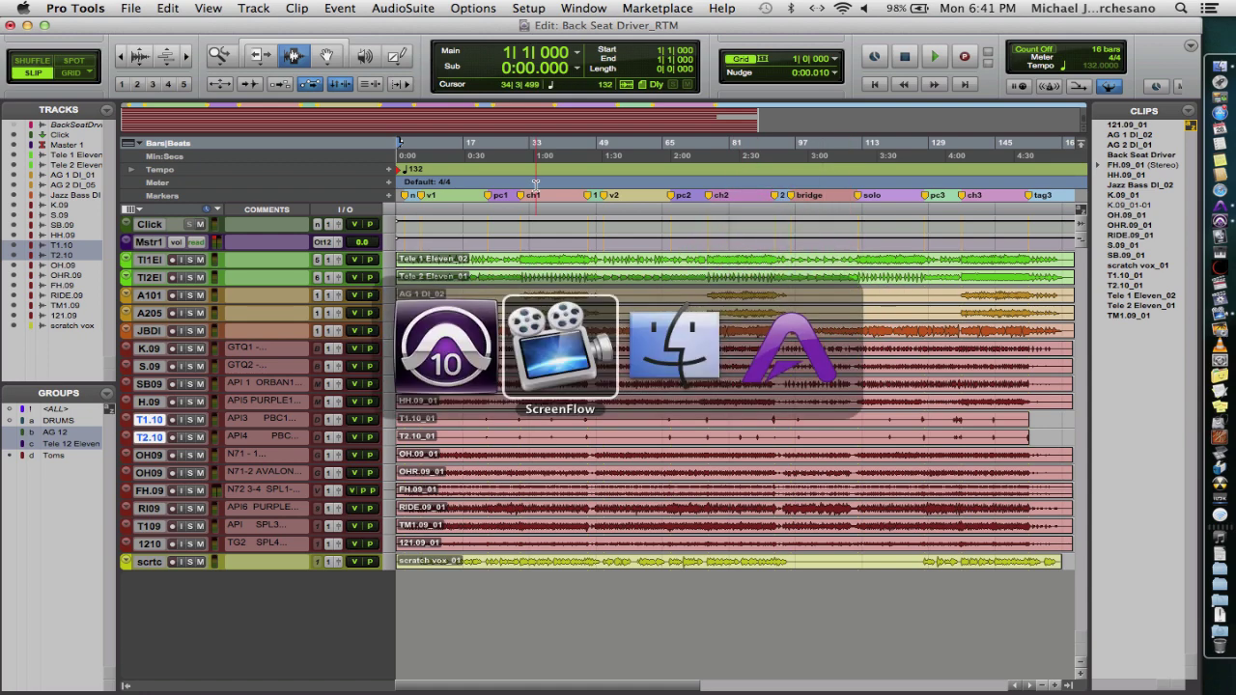
key(super+Tab)
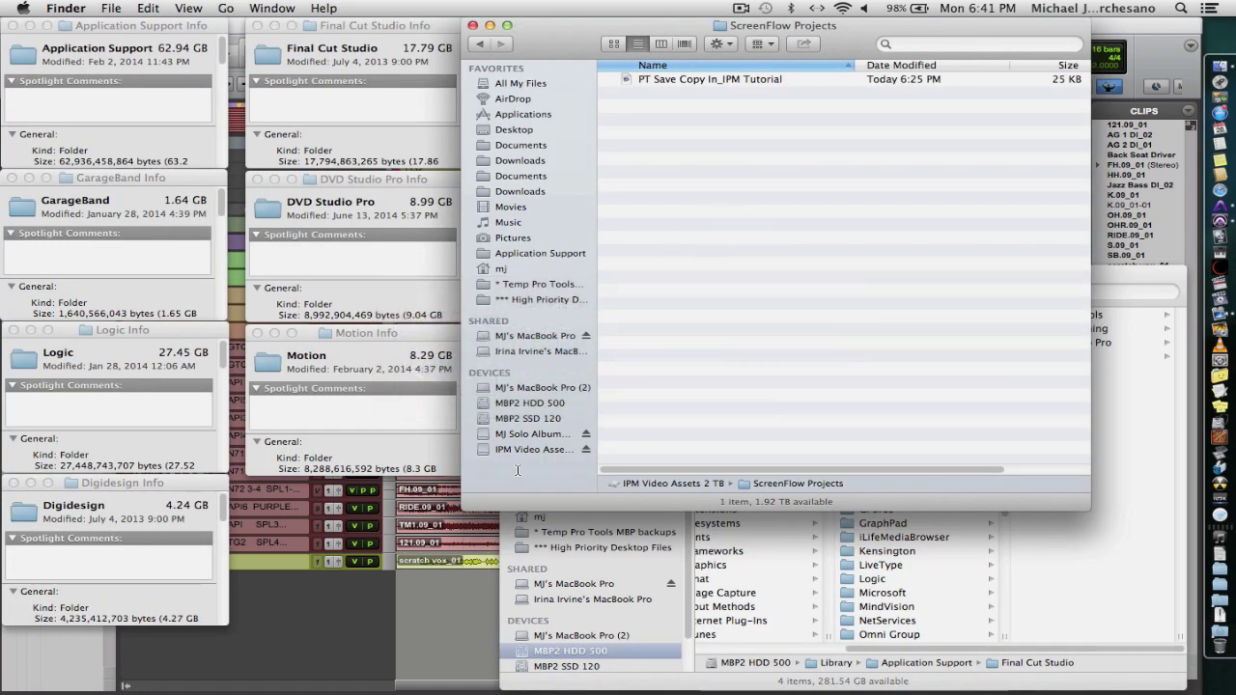
click(528, 434)
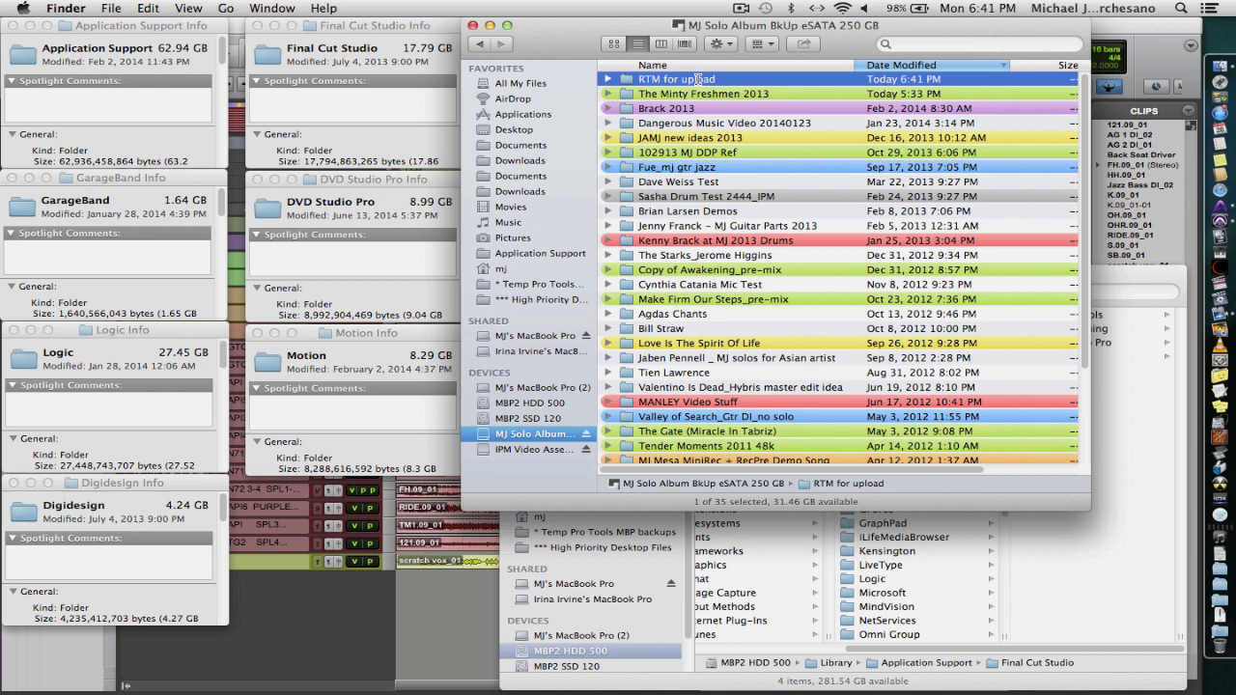
double_click(697, 80)
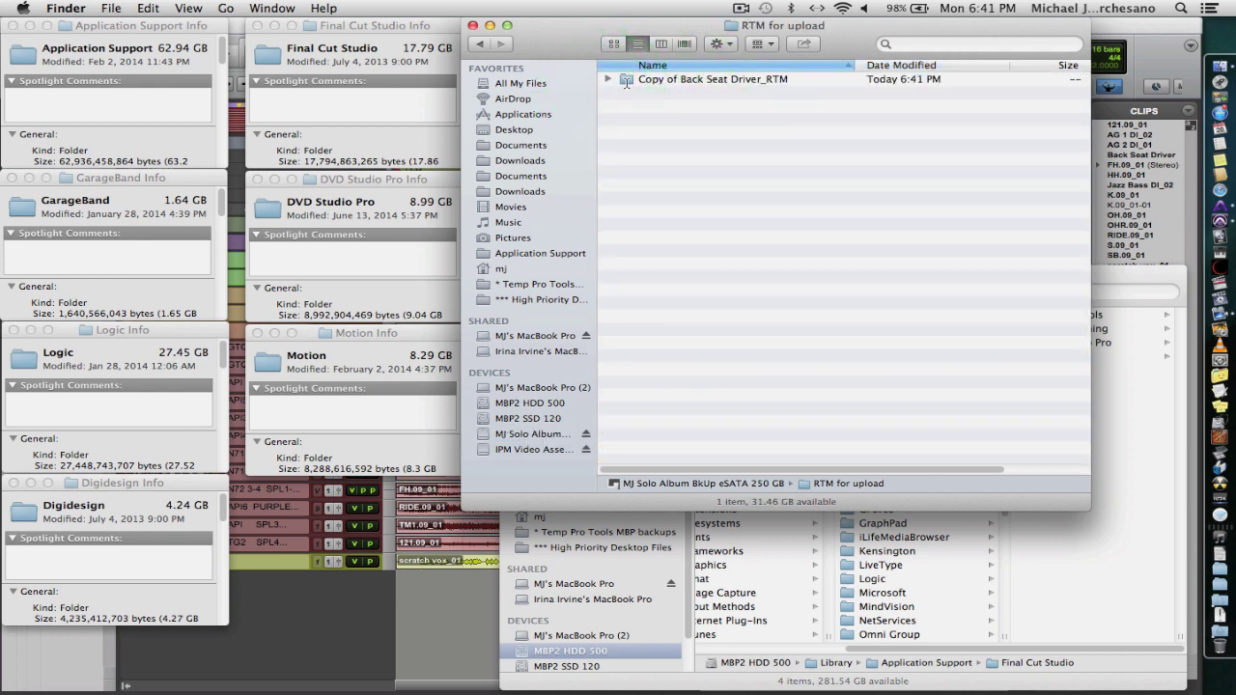
- Inspect Copy of Back Seat Driver_RTM, confirming its Audio Files folder holds the copied WAV files
click(606, 79)
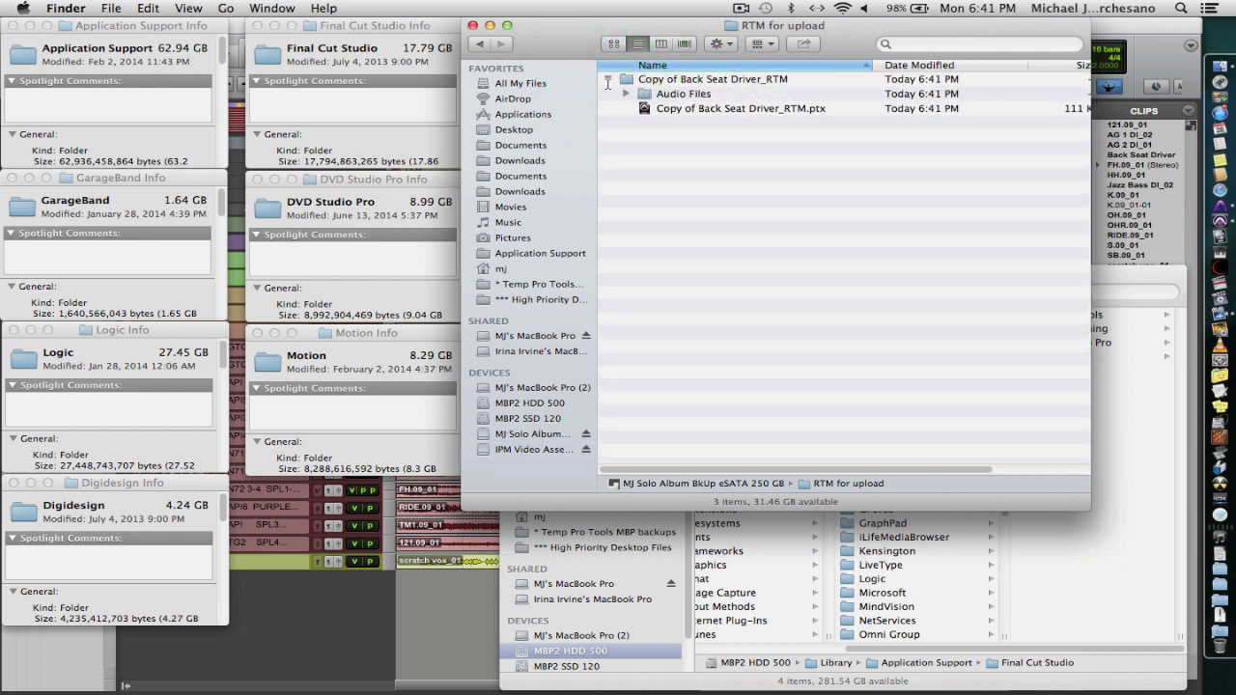
click(626, 94)
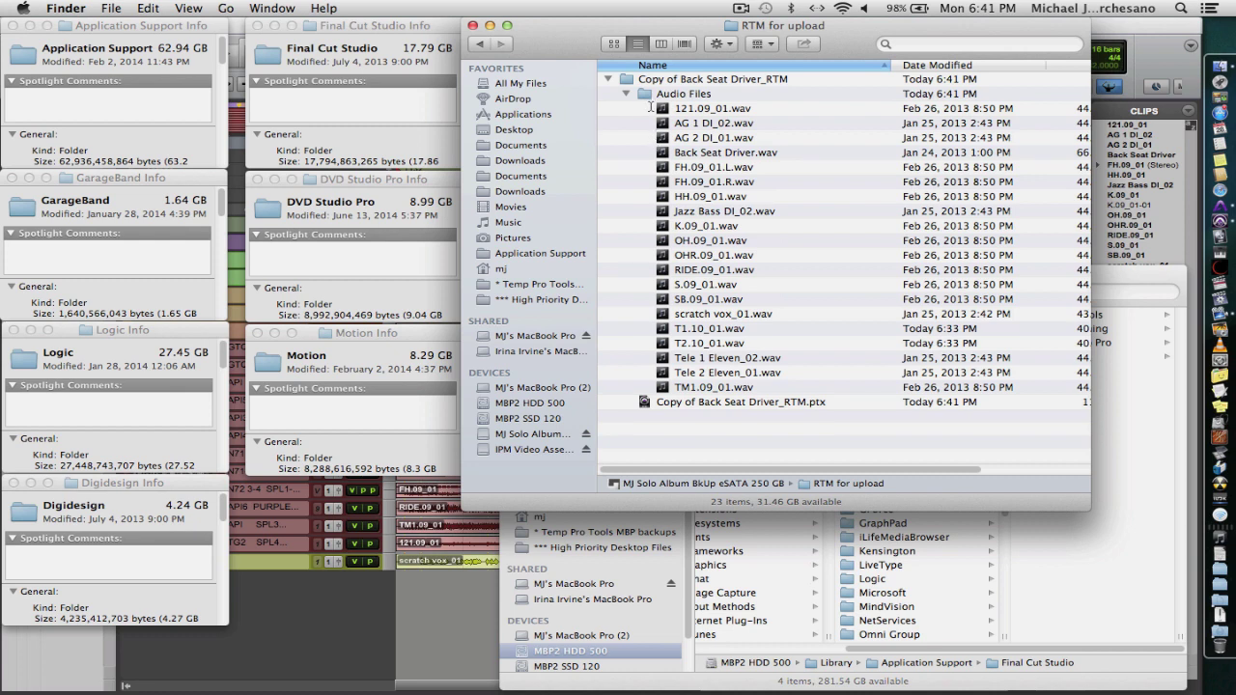
double_click(663, 94)
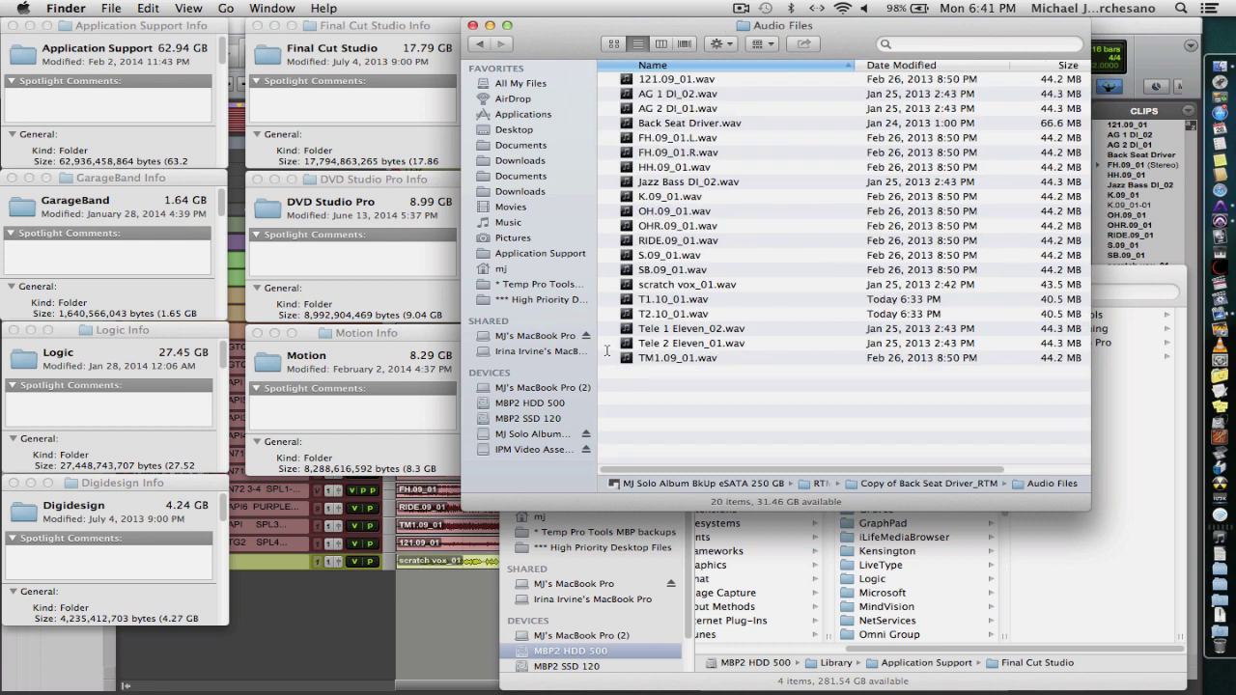
drag(606, 350, 498, 50)
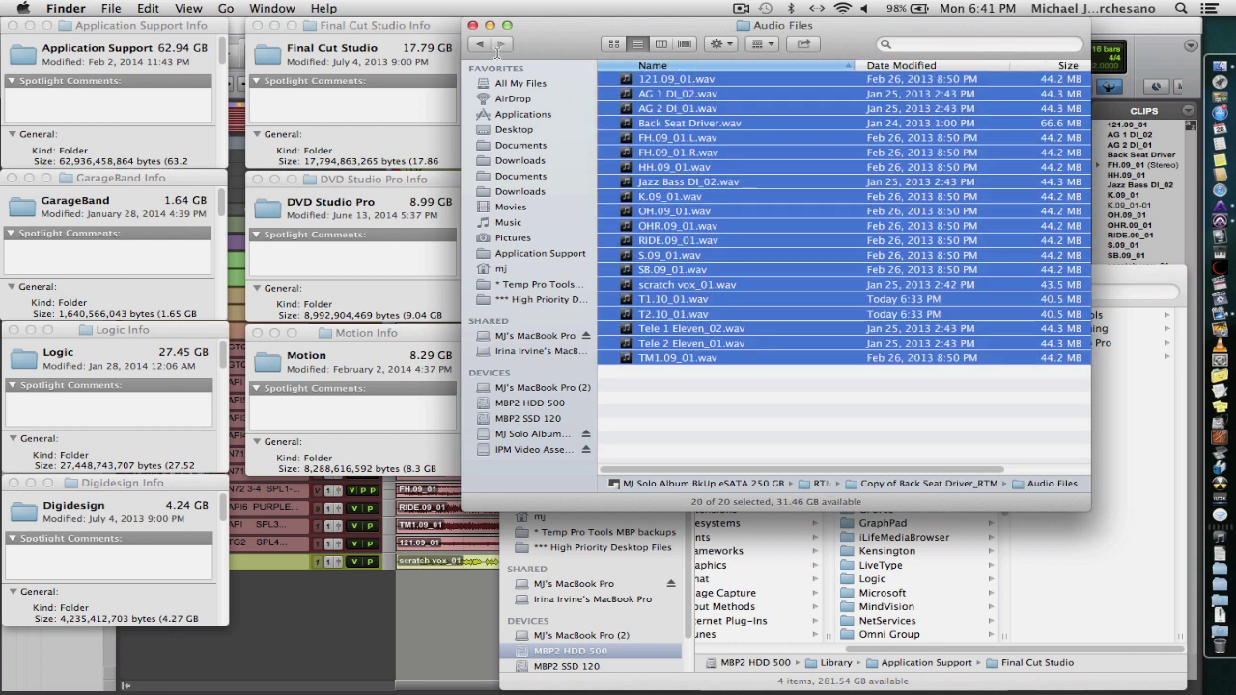
click(480, 44)
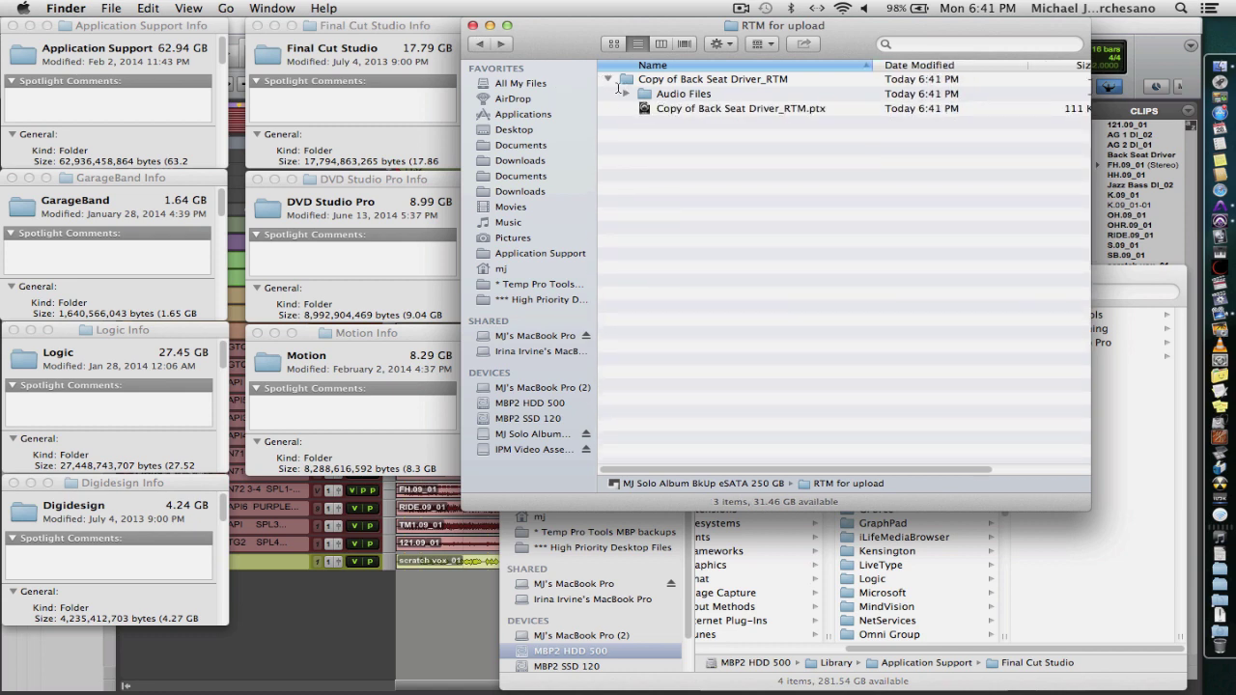
click(610, 79)
click(695, 79)
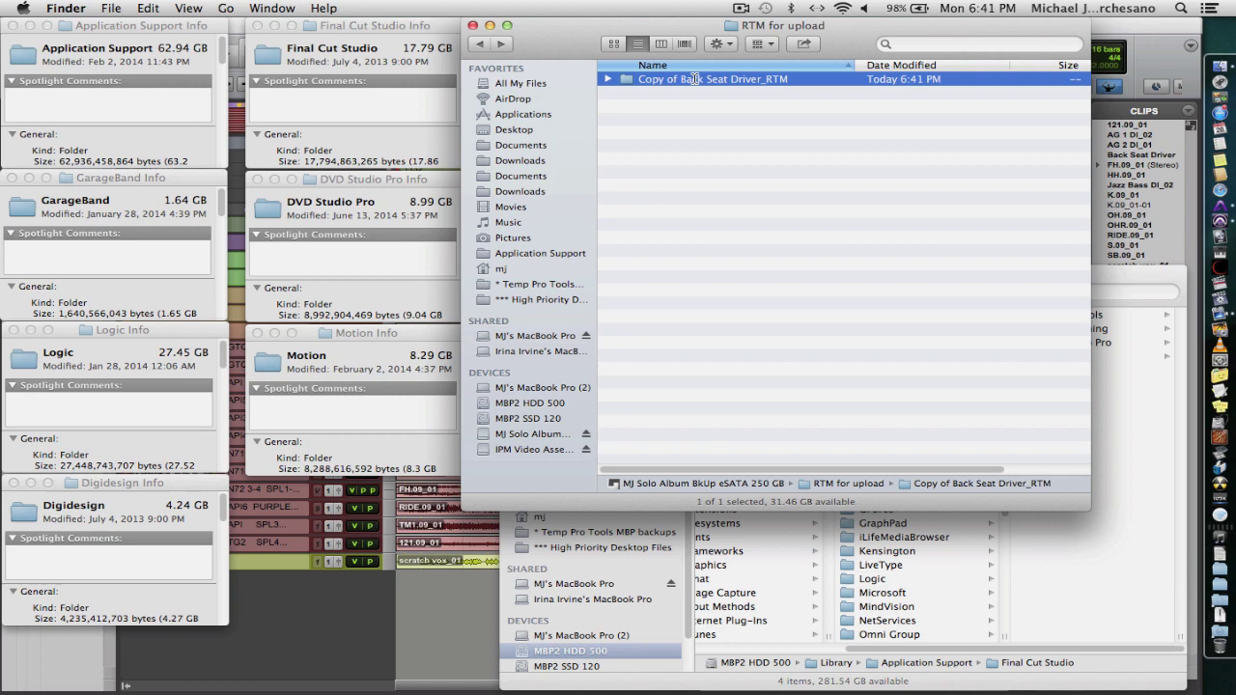
- Show info windows for the session copy and the original Back Seat Driver folder
key(super+i)
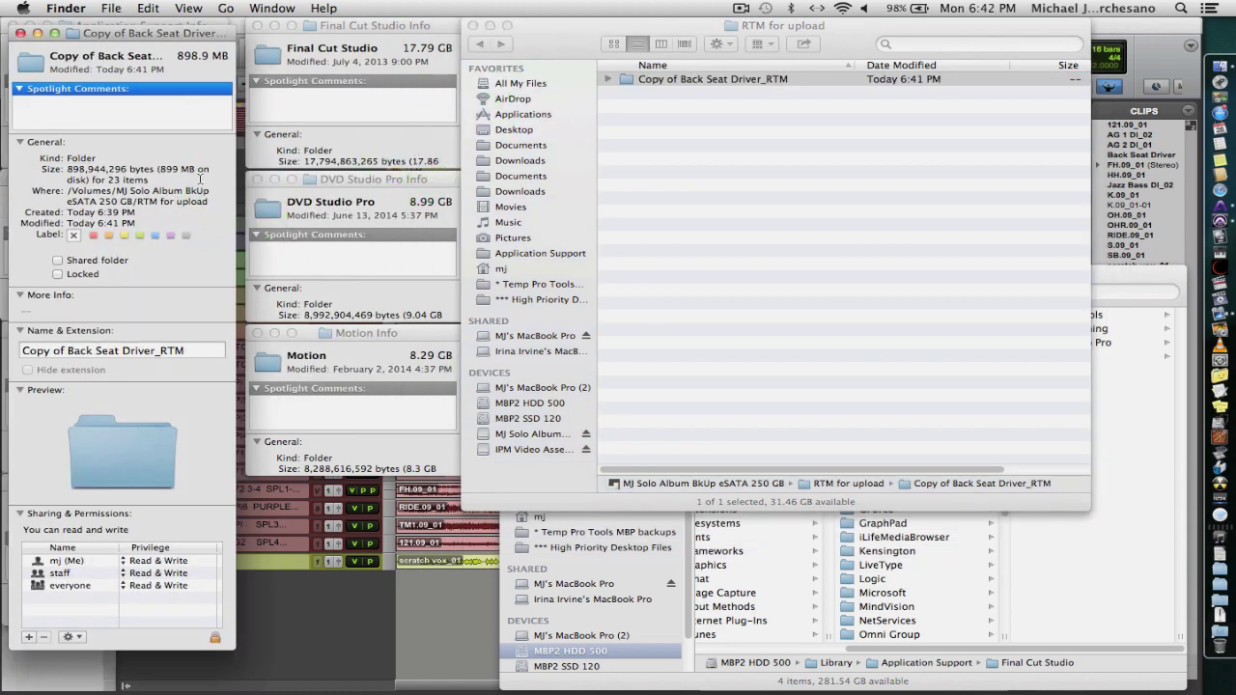
click(477, 43)
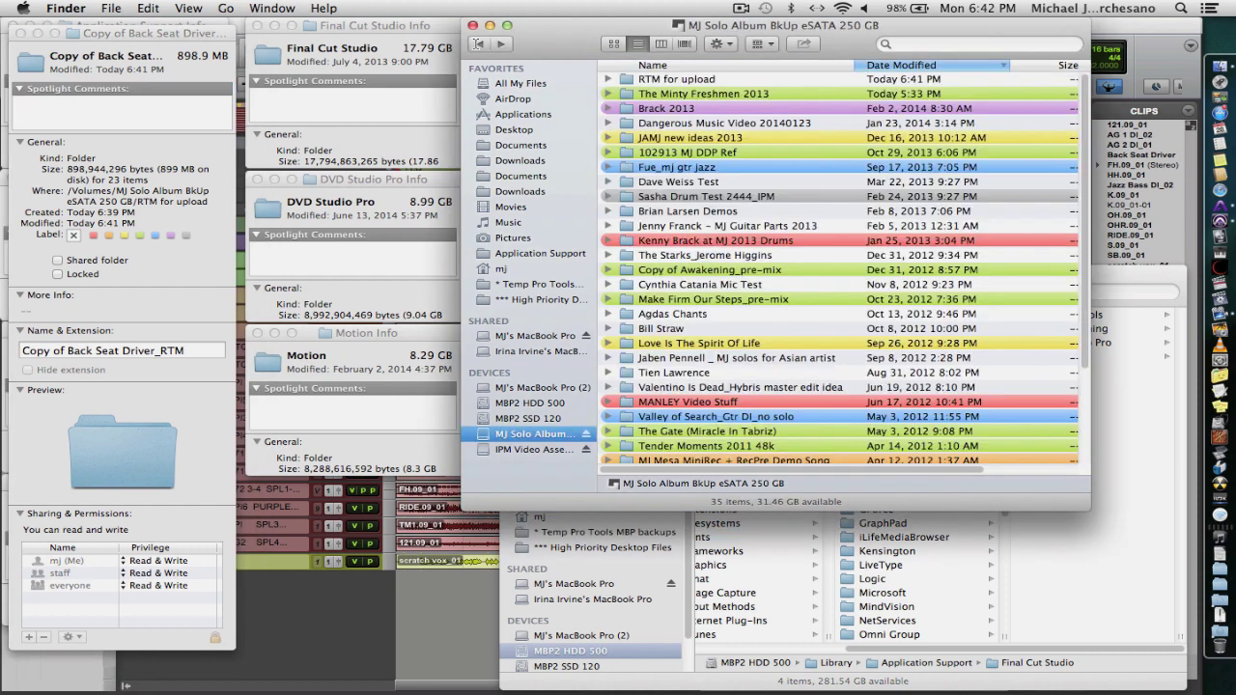
double_click(719, 93)
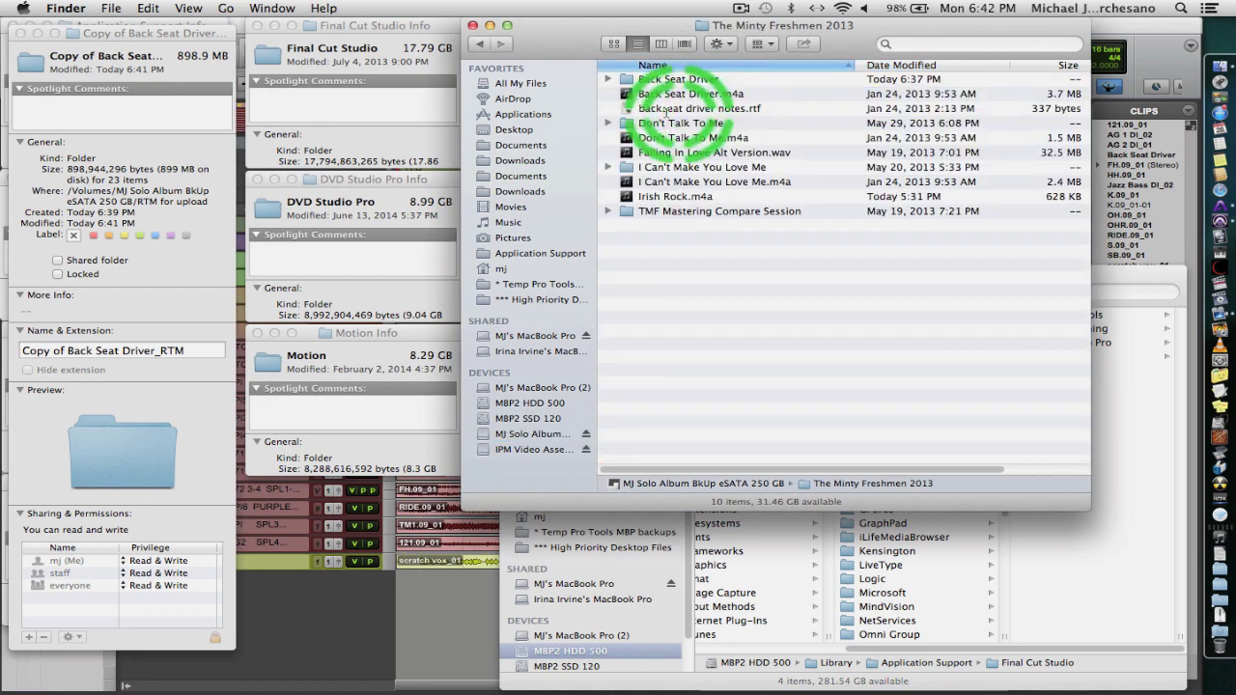
click(648, 79)
key(super+i)
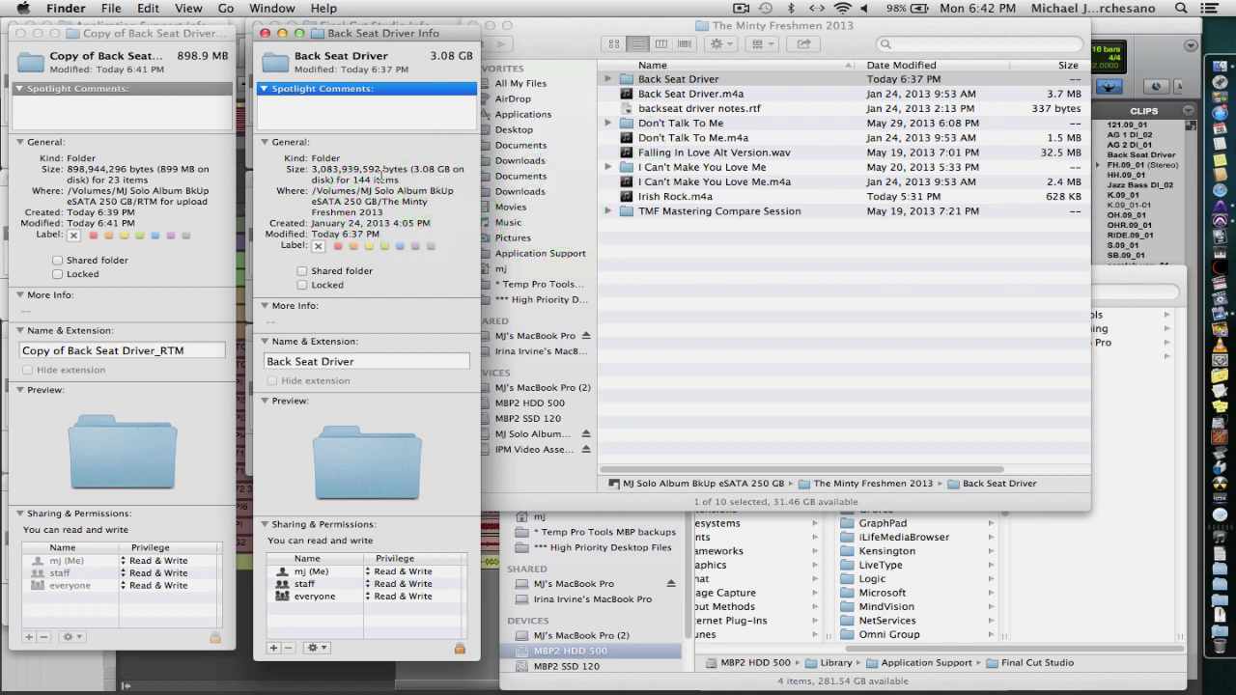
- Compare sizes: original at 3.08 GB versus the copy at 898.9 MB
drag(313, 170, 438, 187)
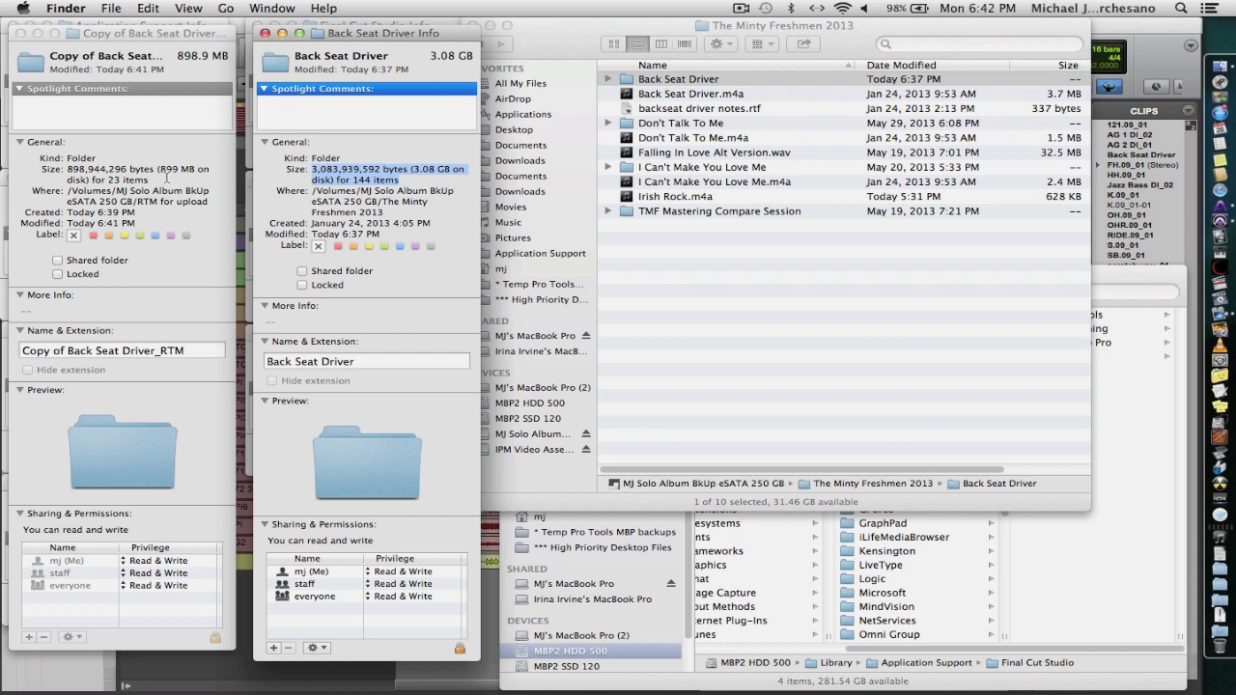
click(166, 178)
drag(166, 177, 64, 162)
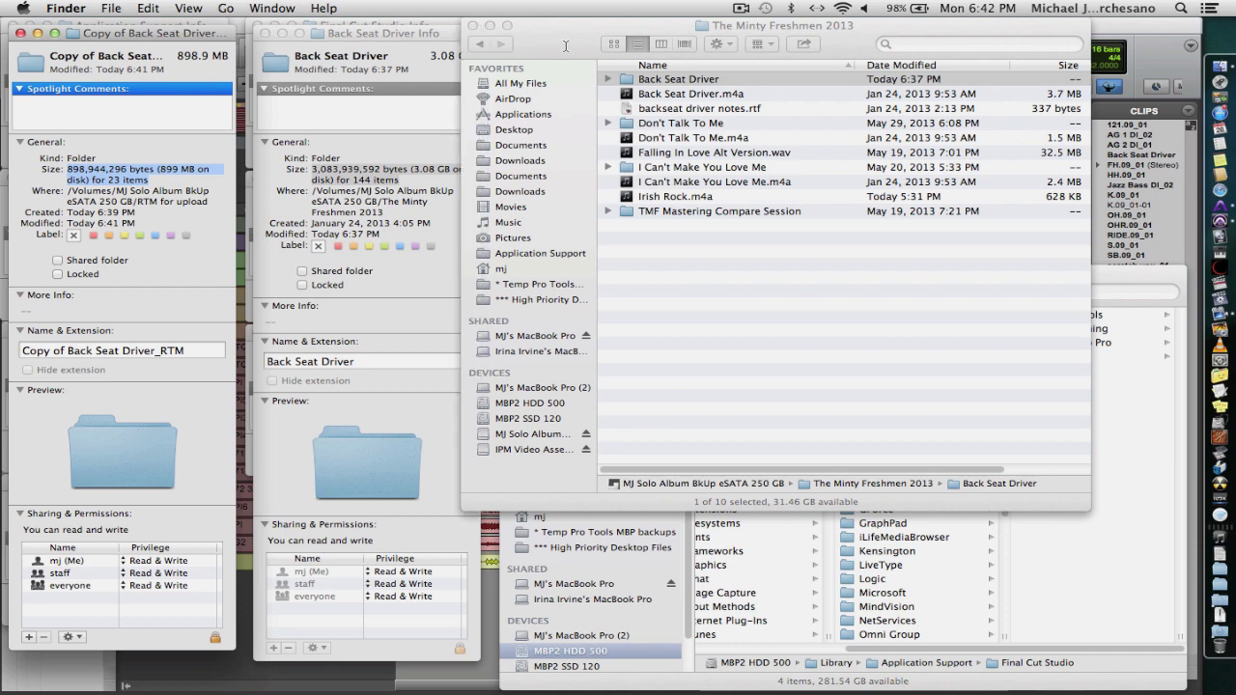
click(500, 45)
click(480, 44)
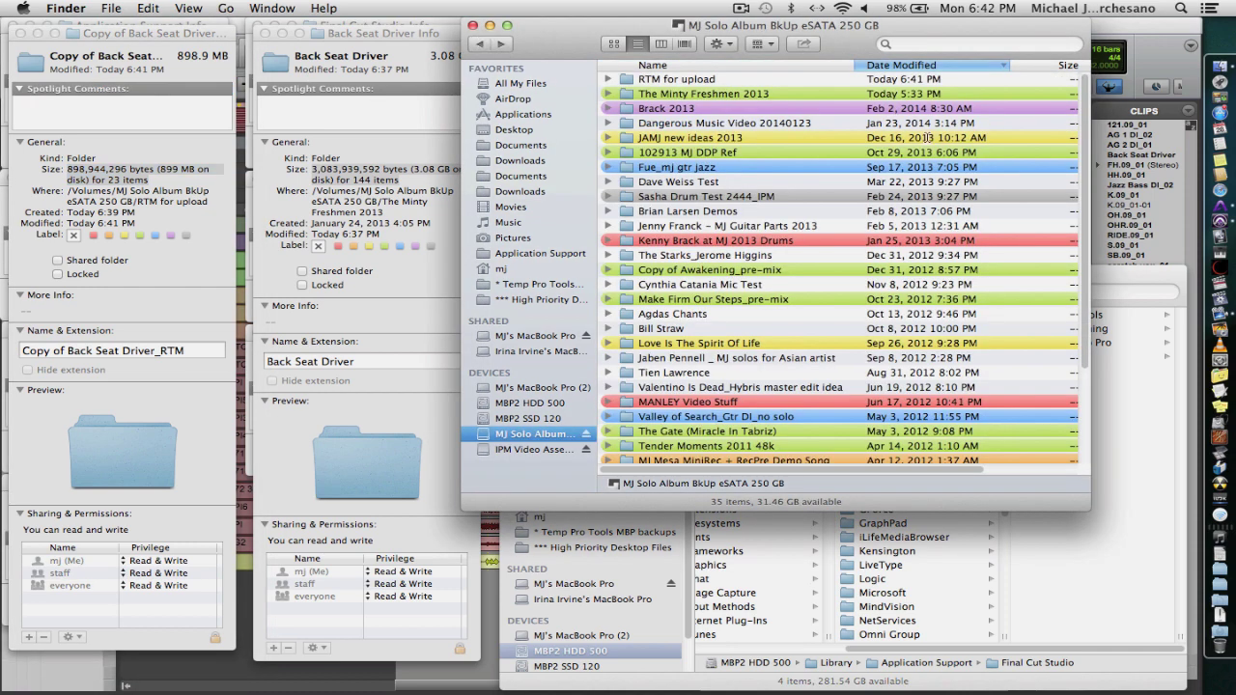
double_click(662, 80)
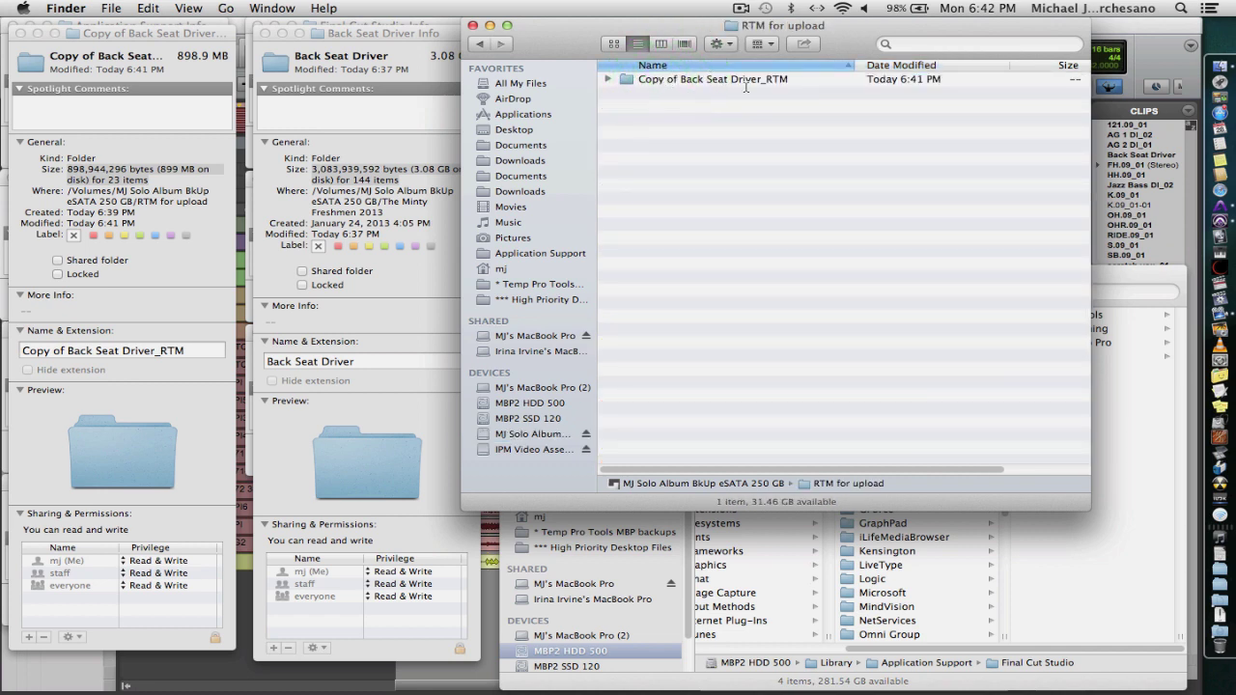
click(606, 80)
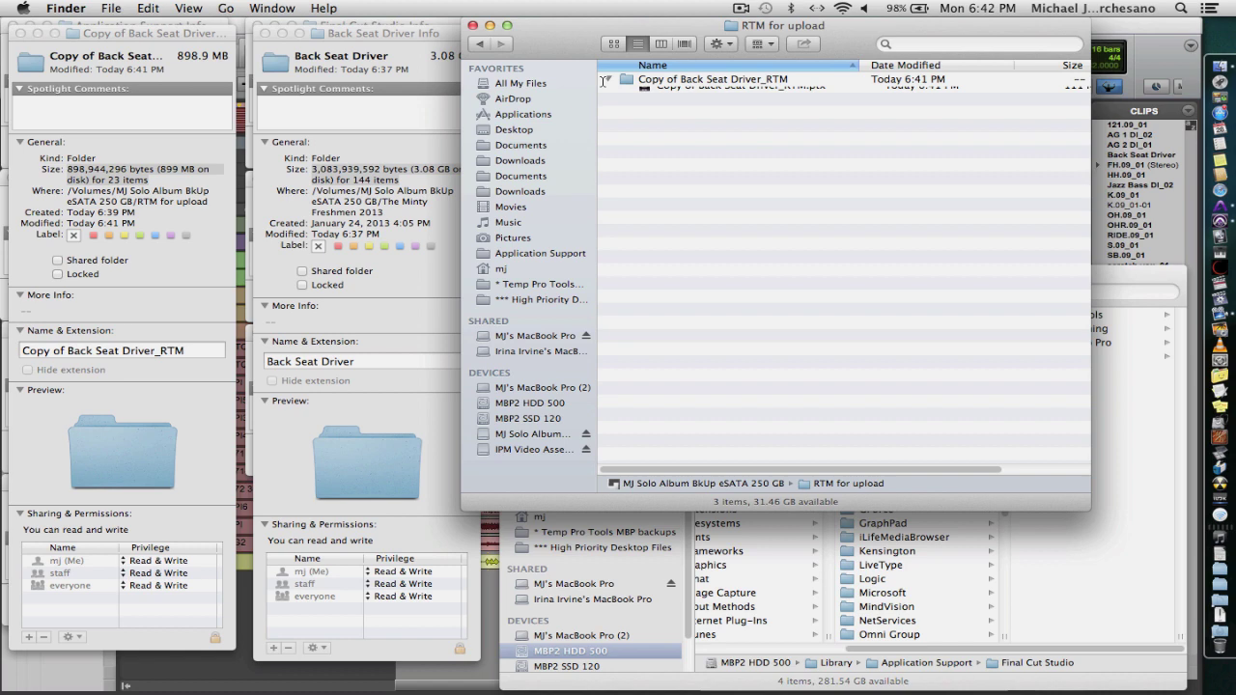
click(606, 79)
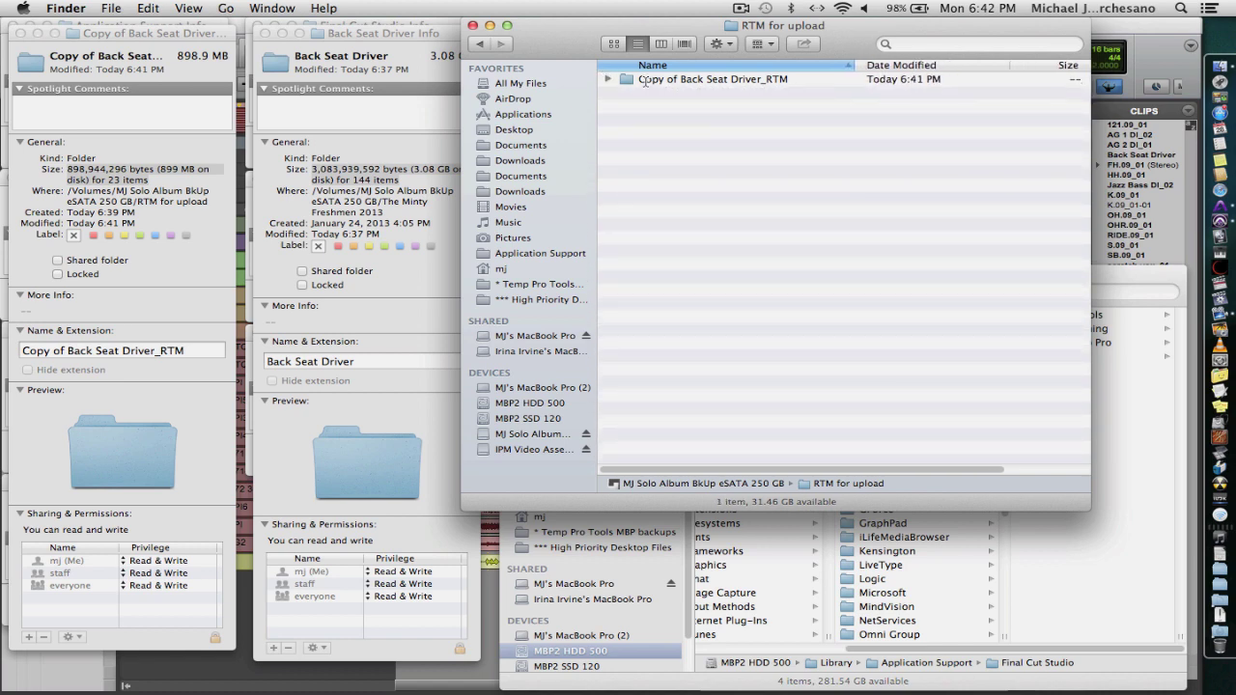
right_click(642, 80)
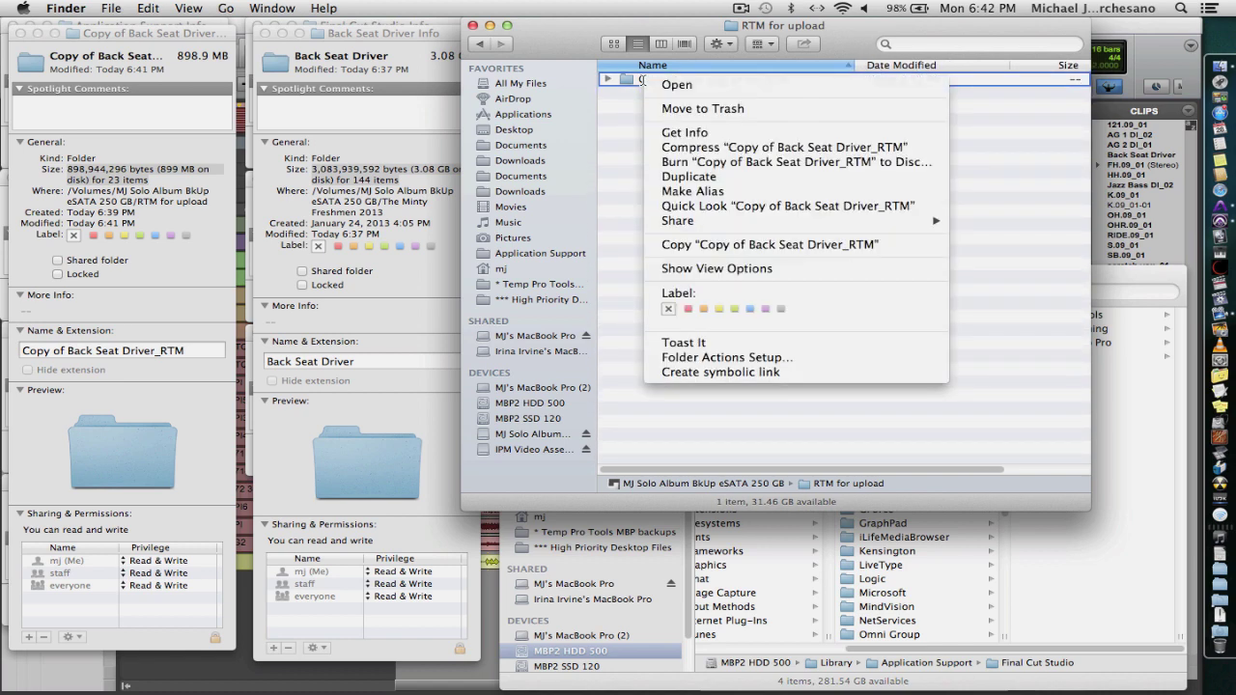
click(721, 148)
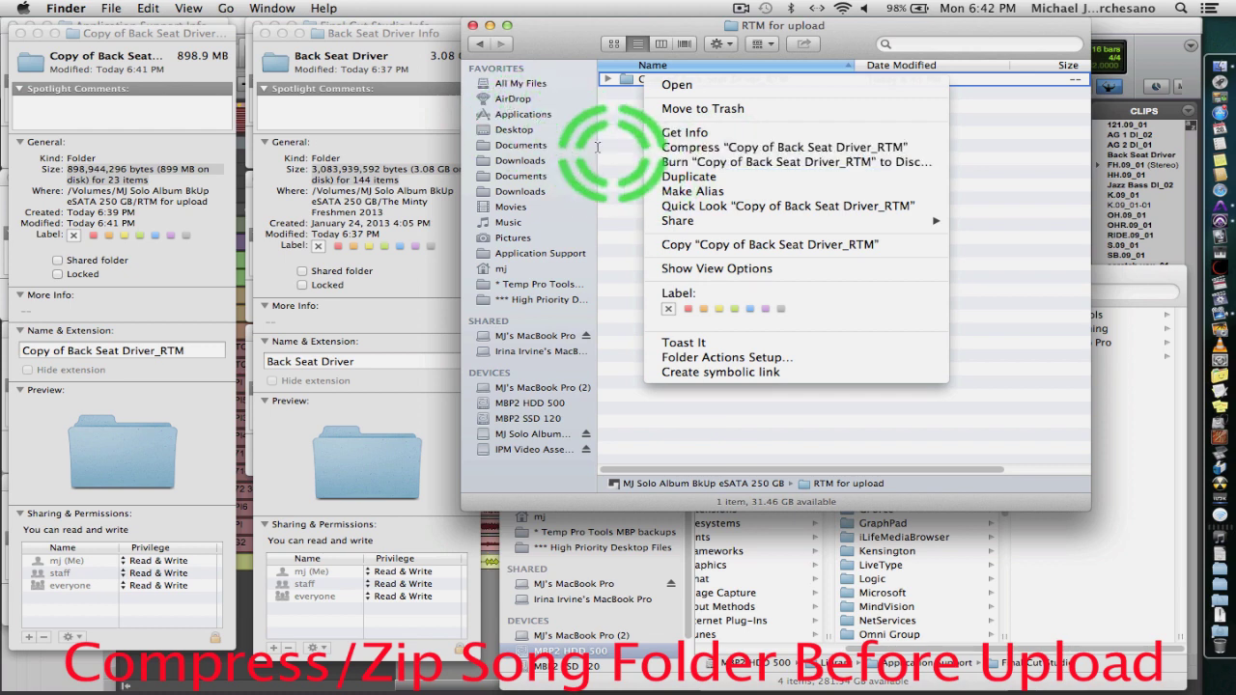
- Switch back to Pro Tools, where the Back Seat Driver_RTM session is open
key(super+Tab)
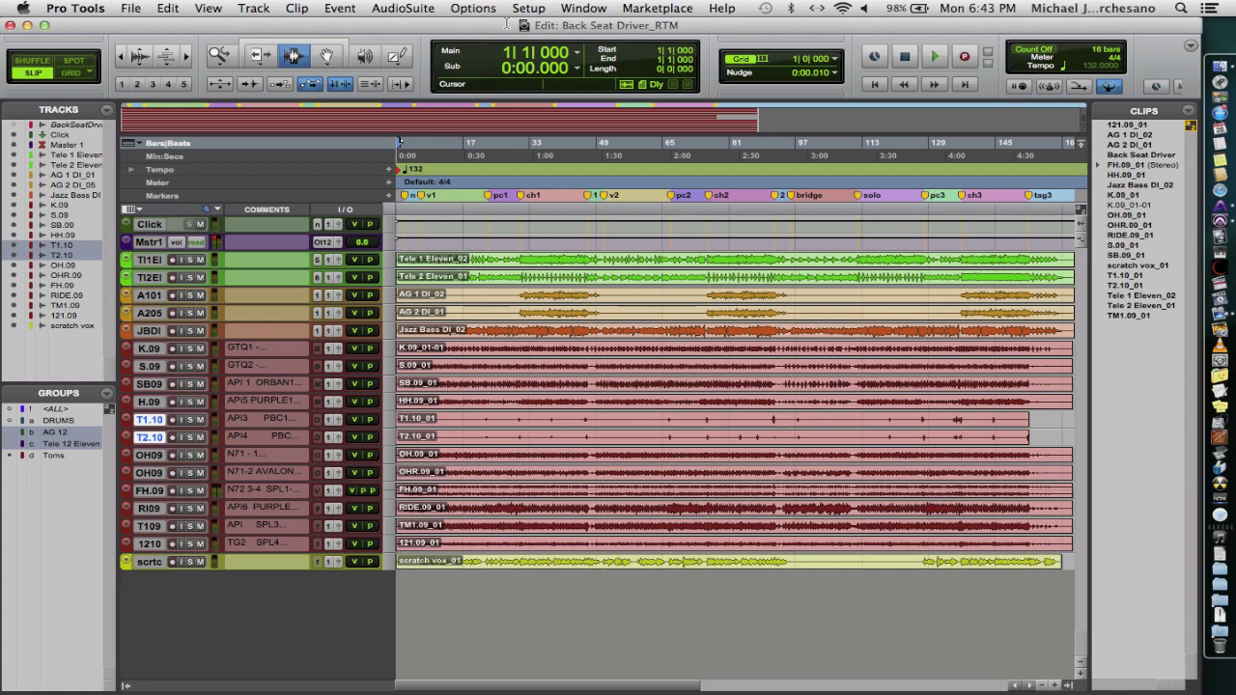
- Close the Back Seat Driver_RTM session and look over the File menu's session-opening options
key(super+shift+w)
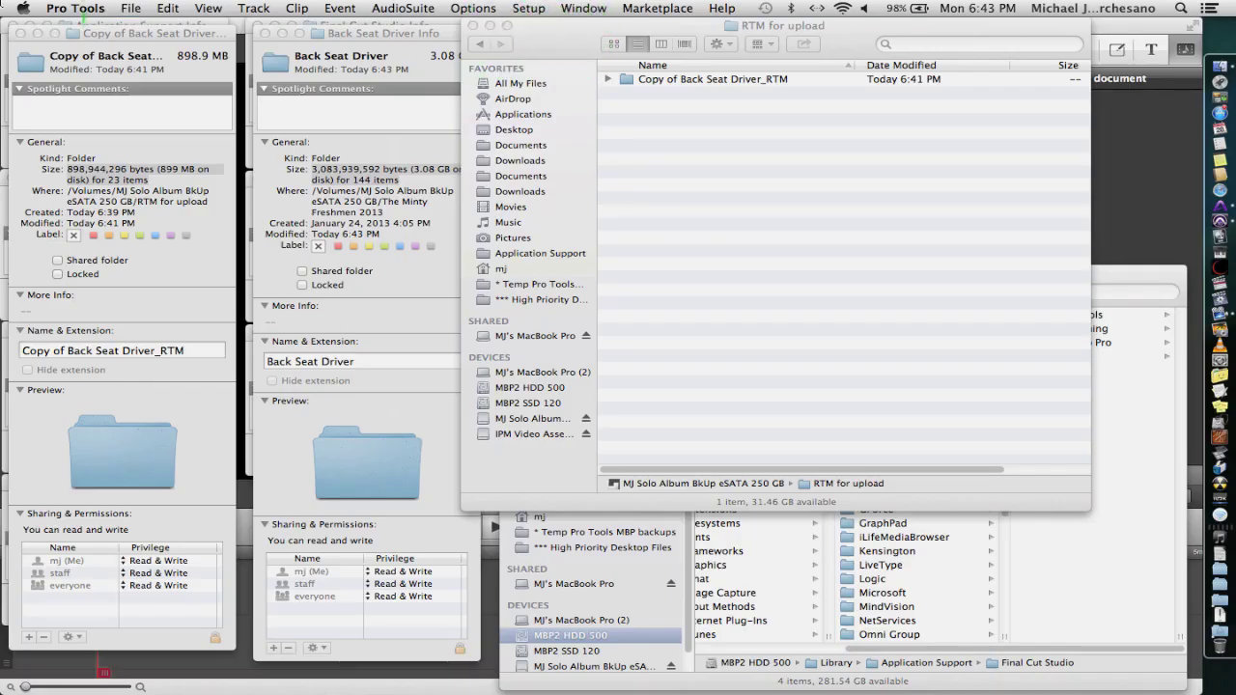
click(131, 8)
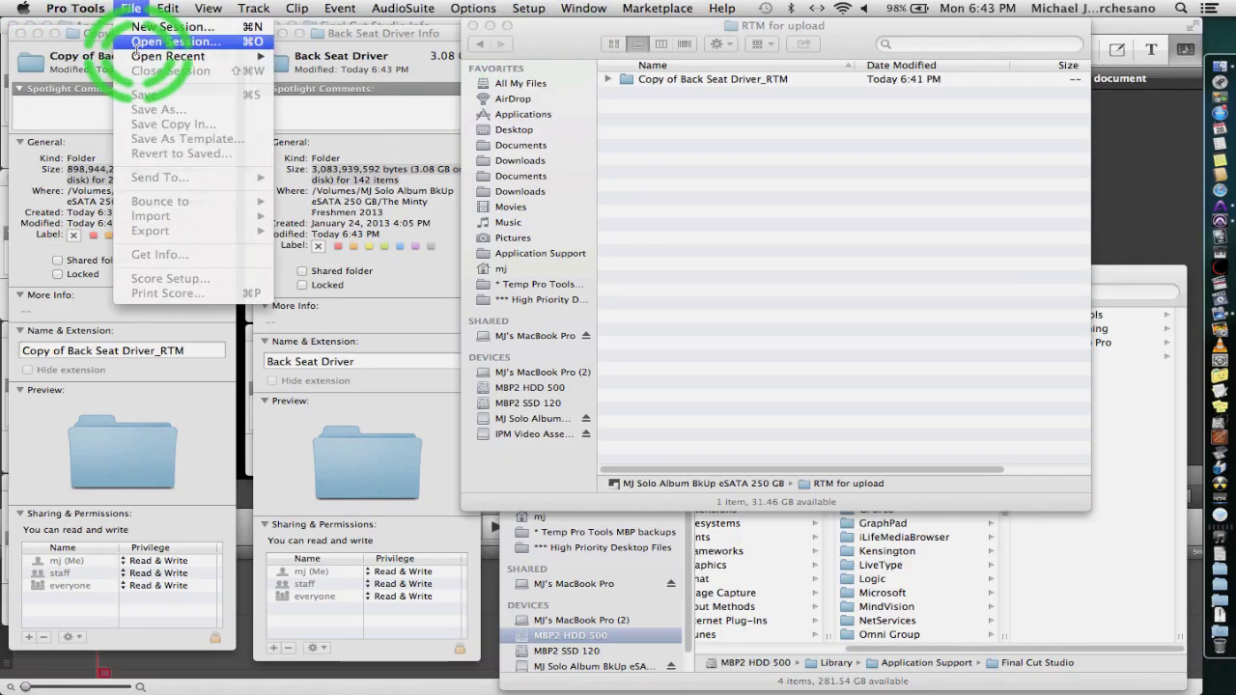
mouse_move(134, 56)
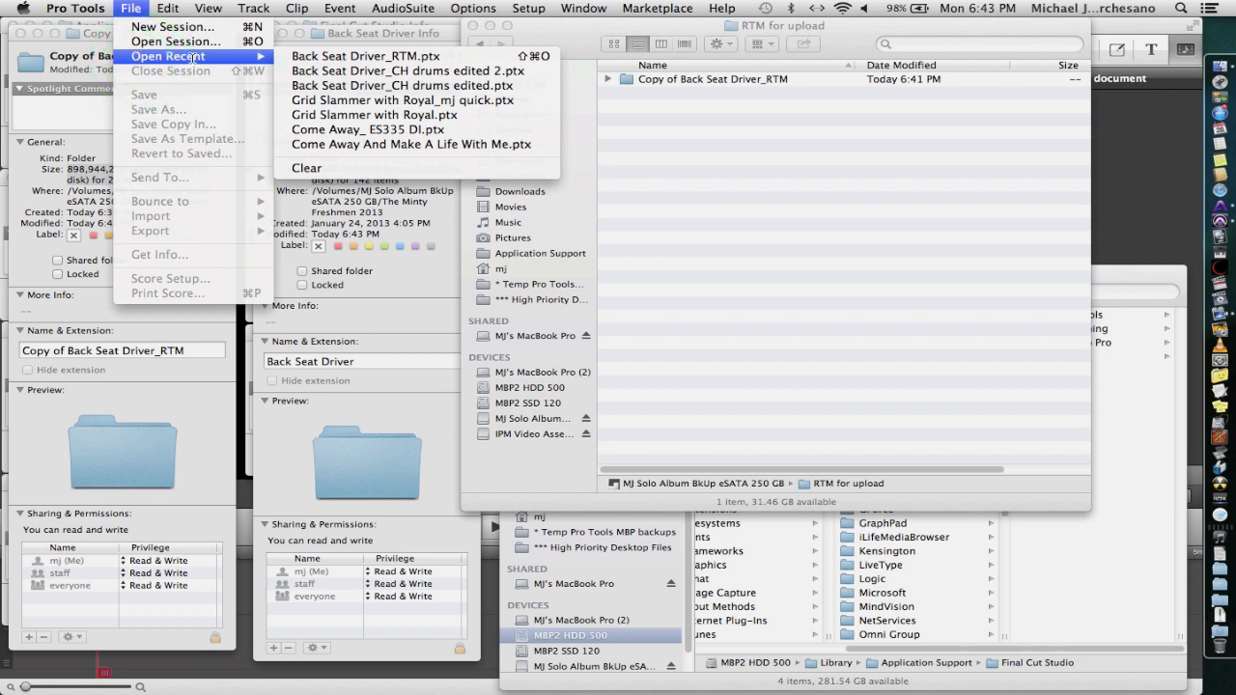
click(131, 8)
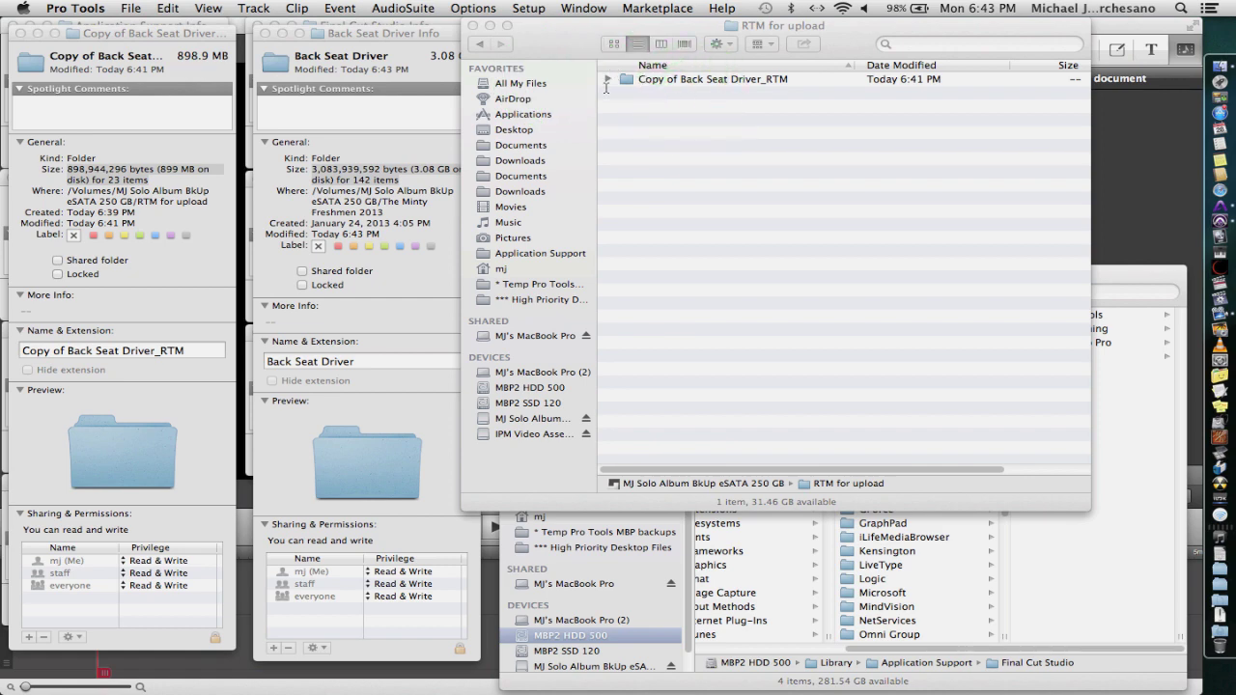
- Open Copy of Back Seat Driver_RTM.ptx from RTM for upload on the backup drive
click(487, 44)
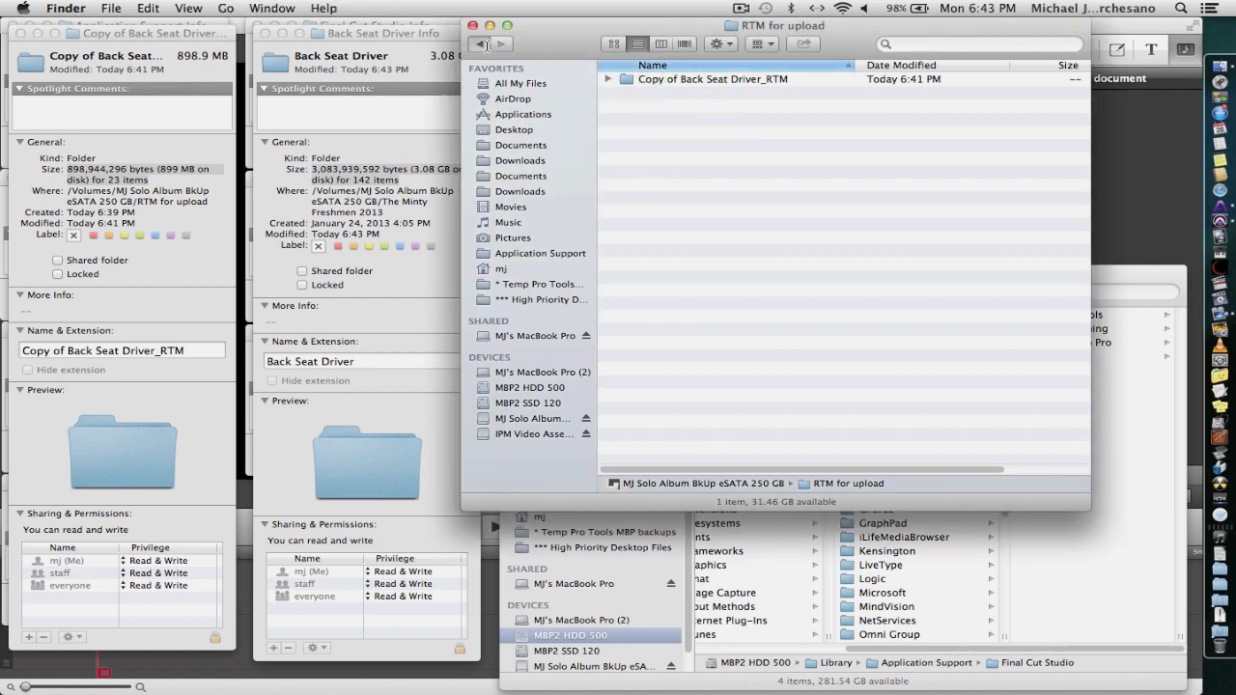
click(482, 44)
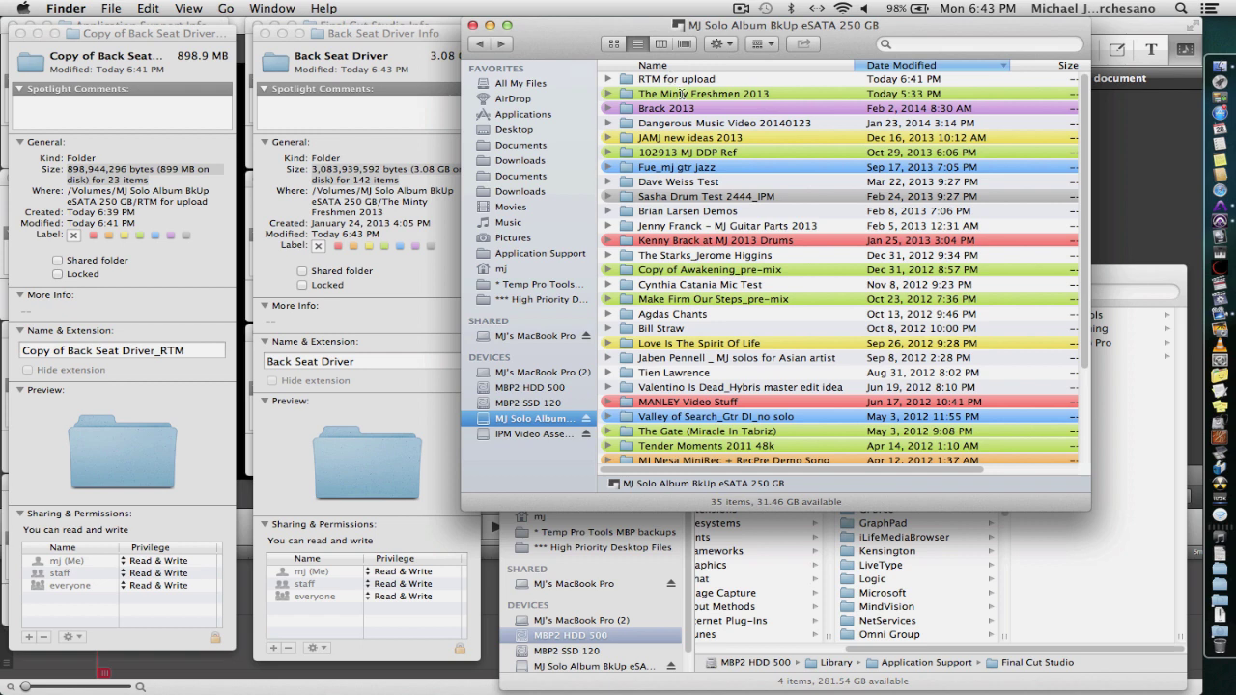
double_click(654, 79)
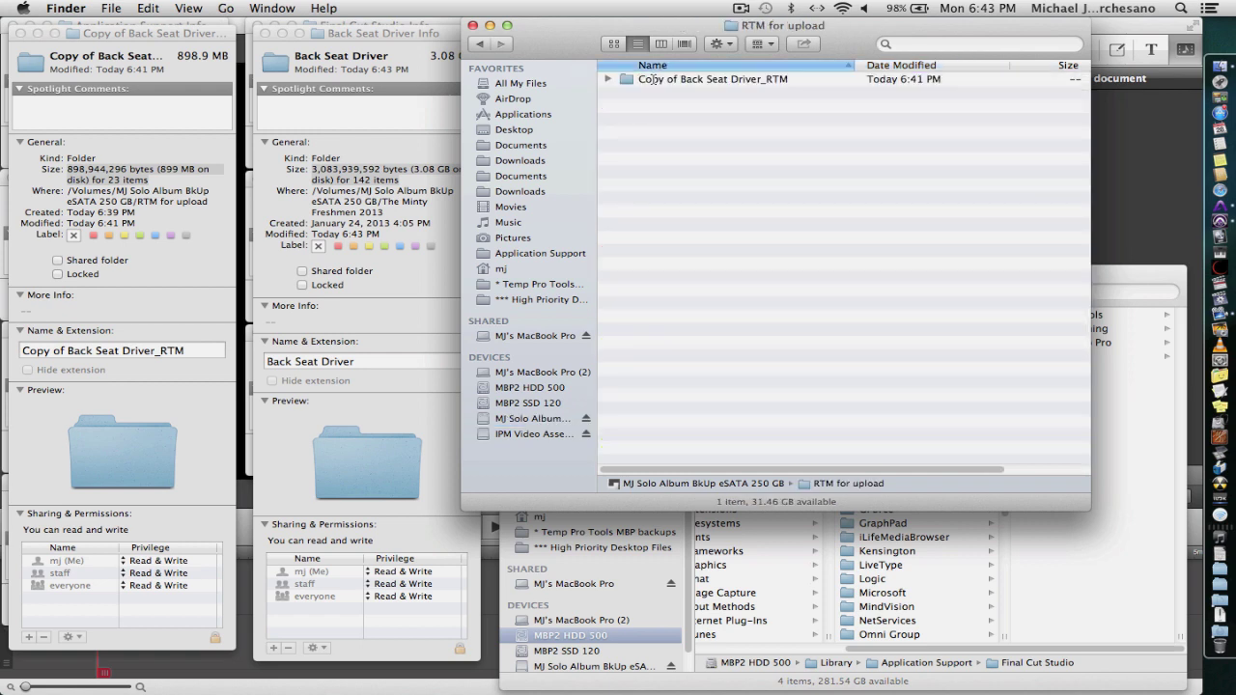
double_click(652, 79)
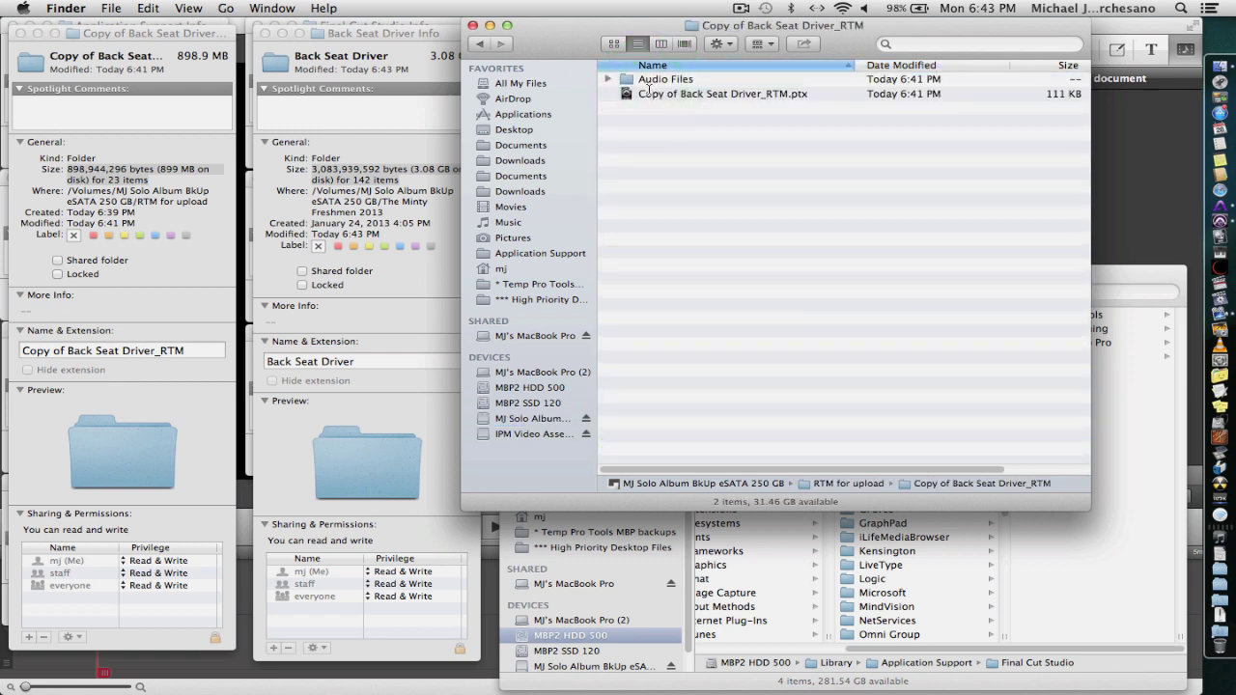
double_click(649, 94)
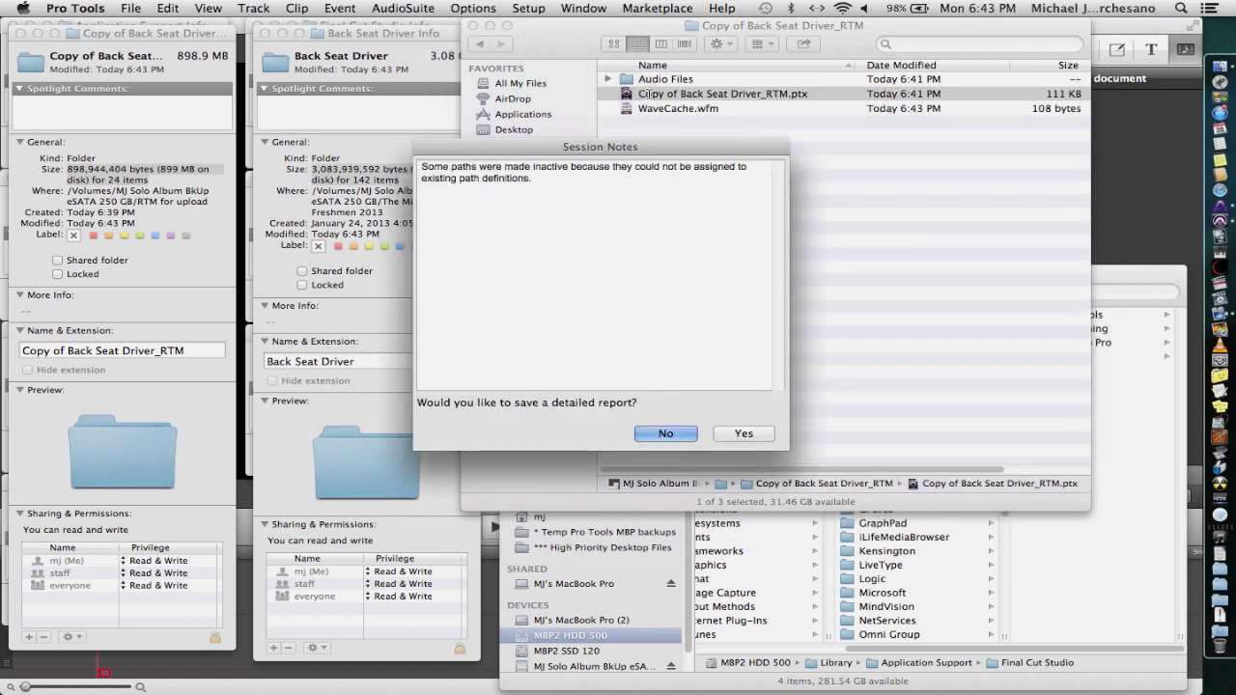
- Decline the inactive-paths report, test playback of the copy from bar 37, then close it
click(663, 435)
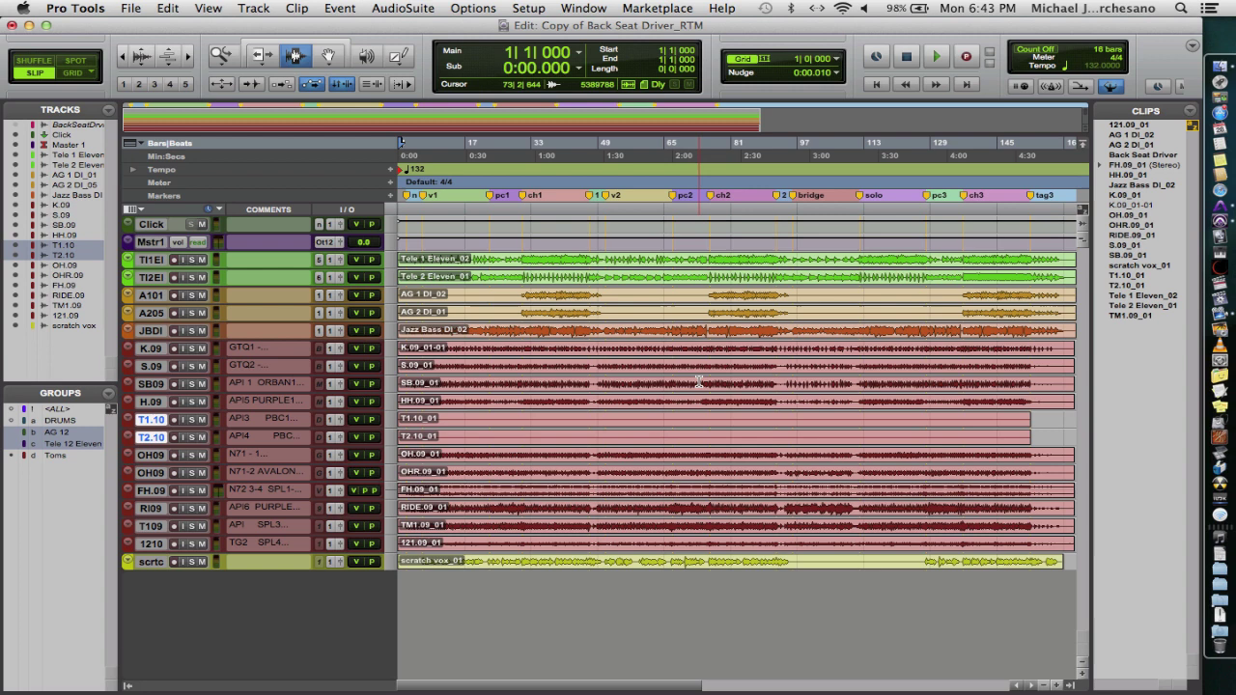
click(547, 264)
key(space)
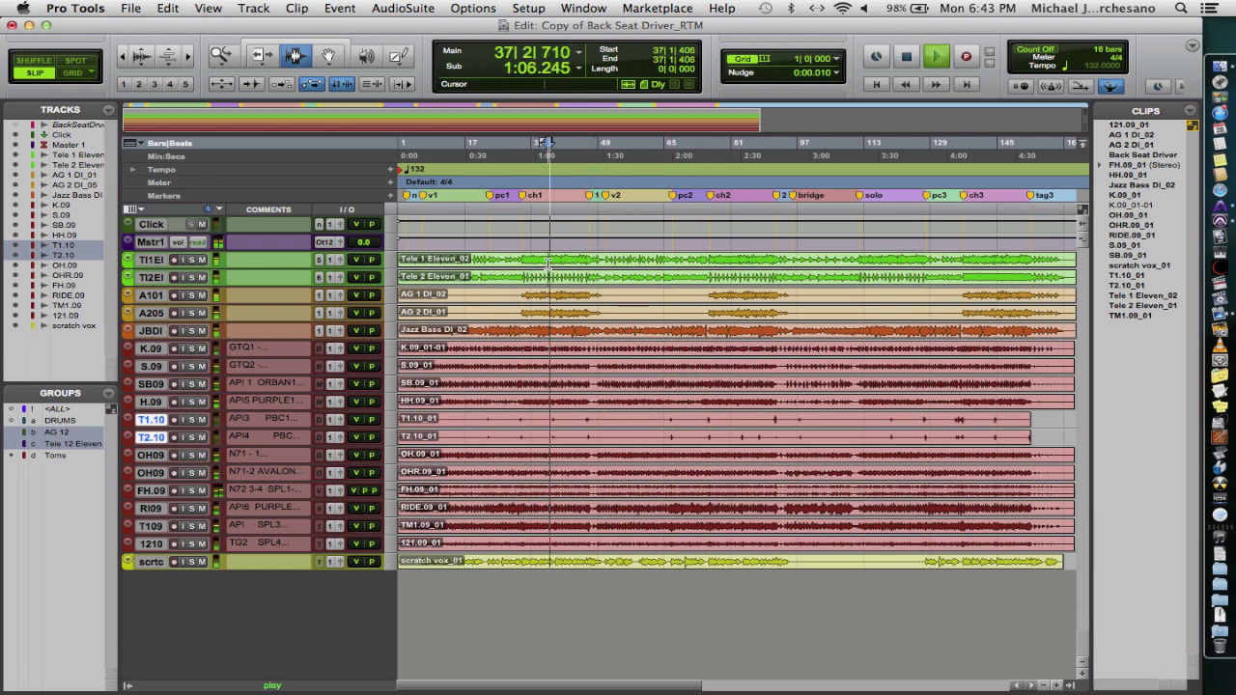
key(space)
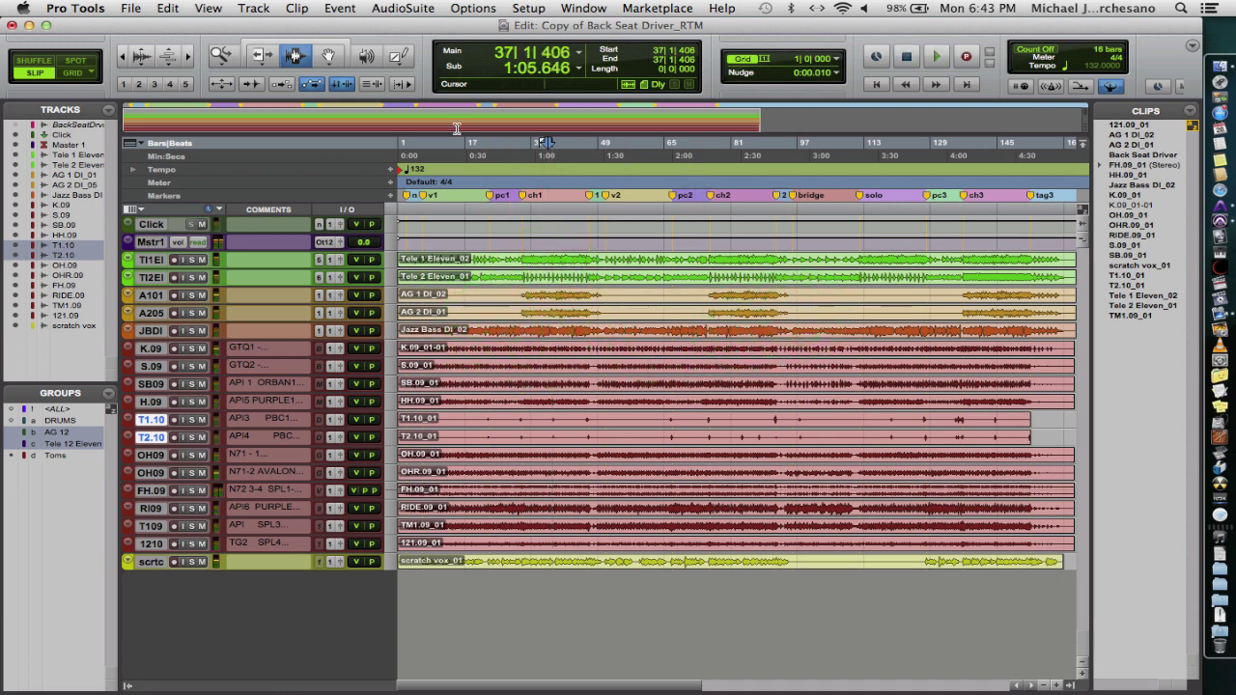
click(12, 25)
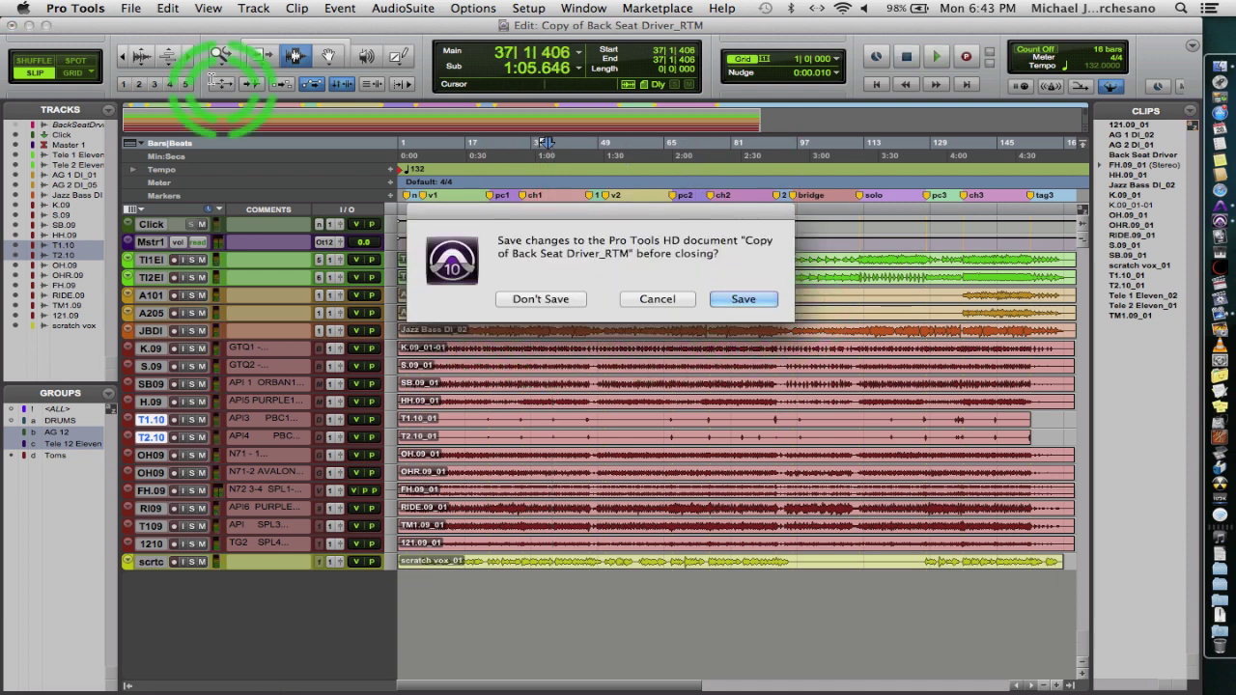
click(533, 298)
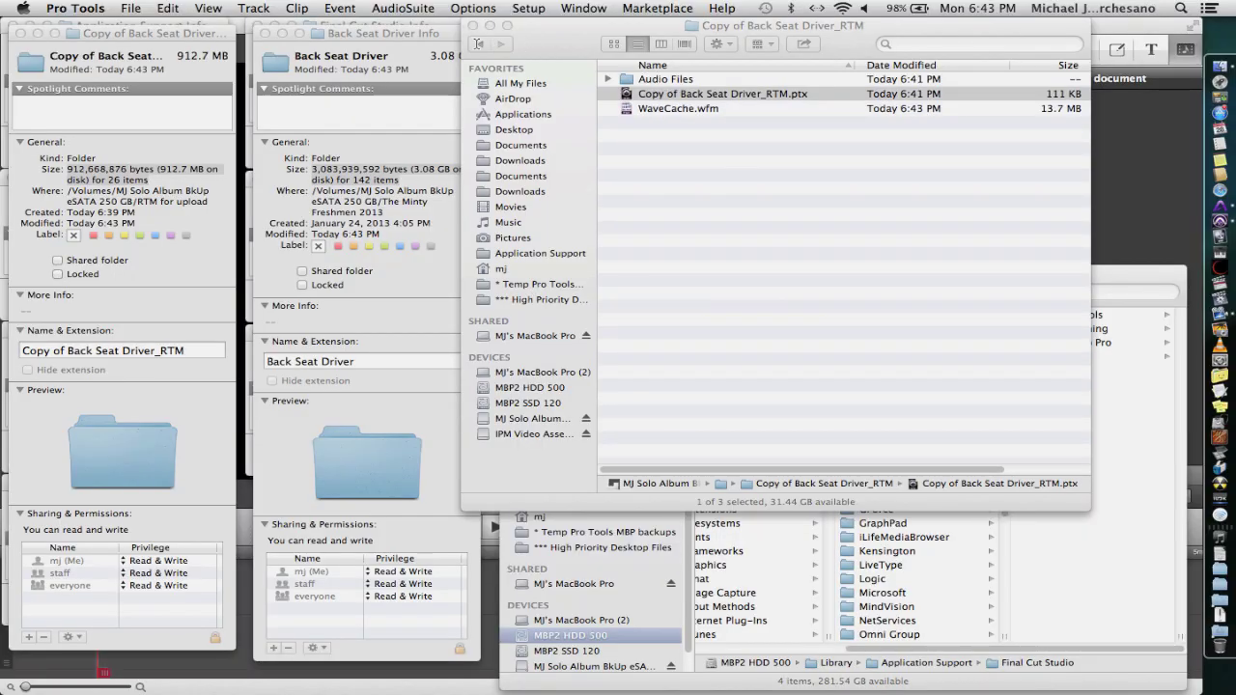
- Compress the 912.7 MB Copy of Back Seat Driver_RTM folder into a 688.5 MB zip
click(477, 43)
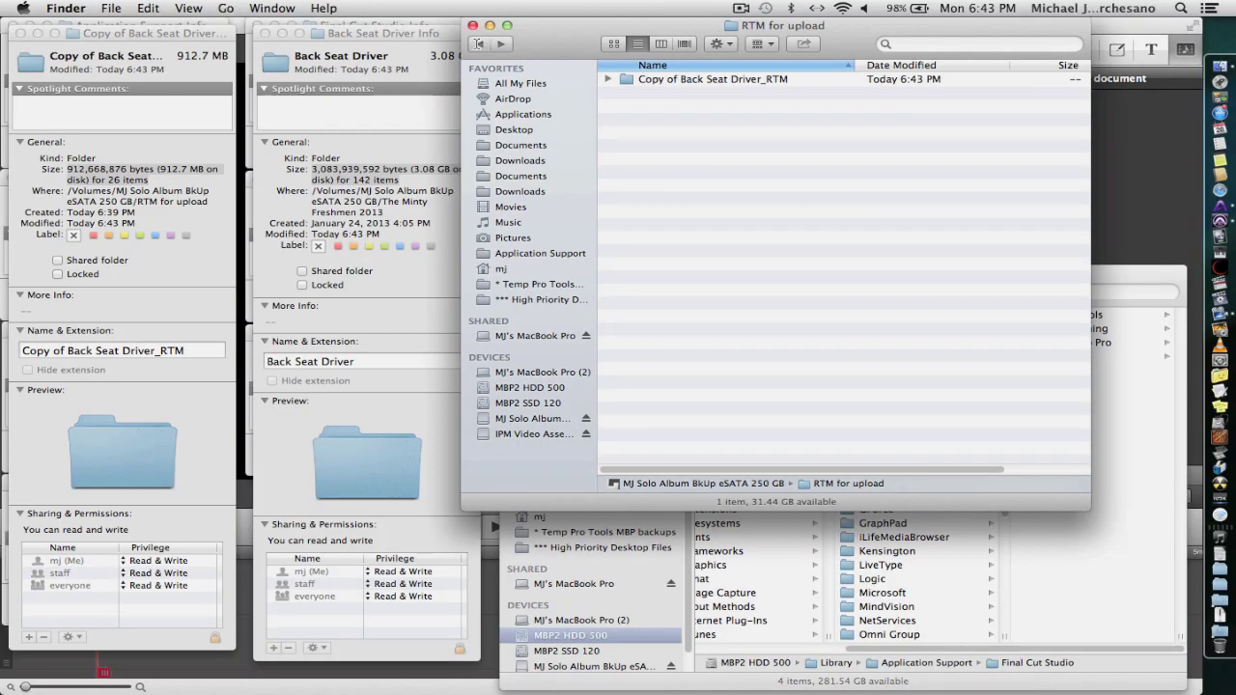
right_click(703, 79)
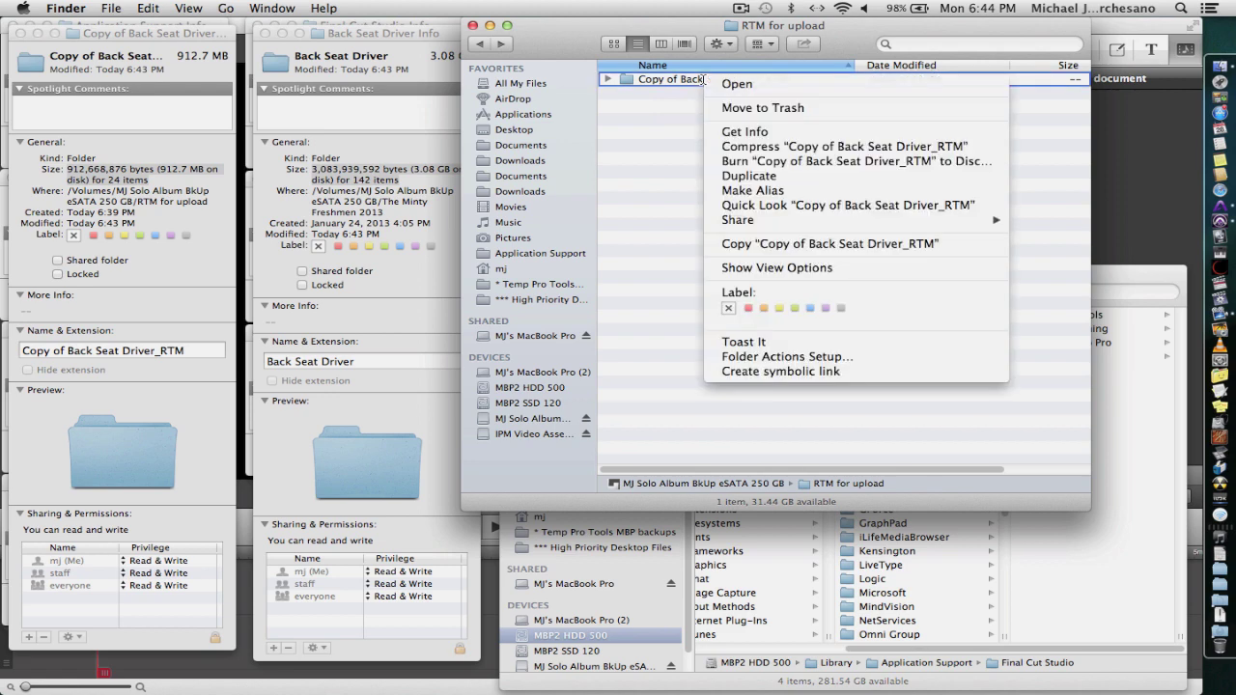
click(742, 146)
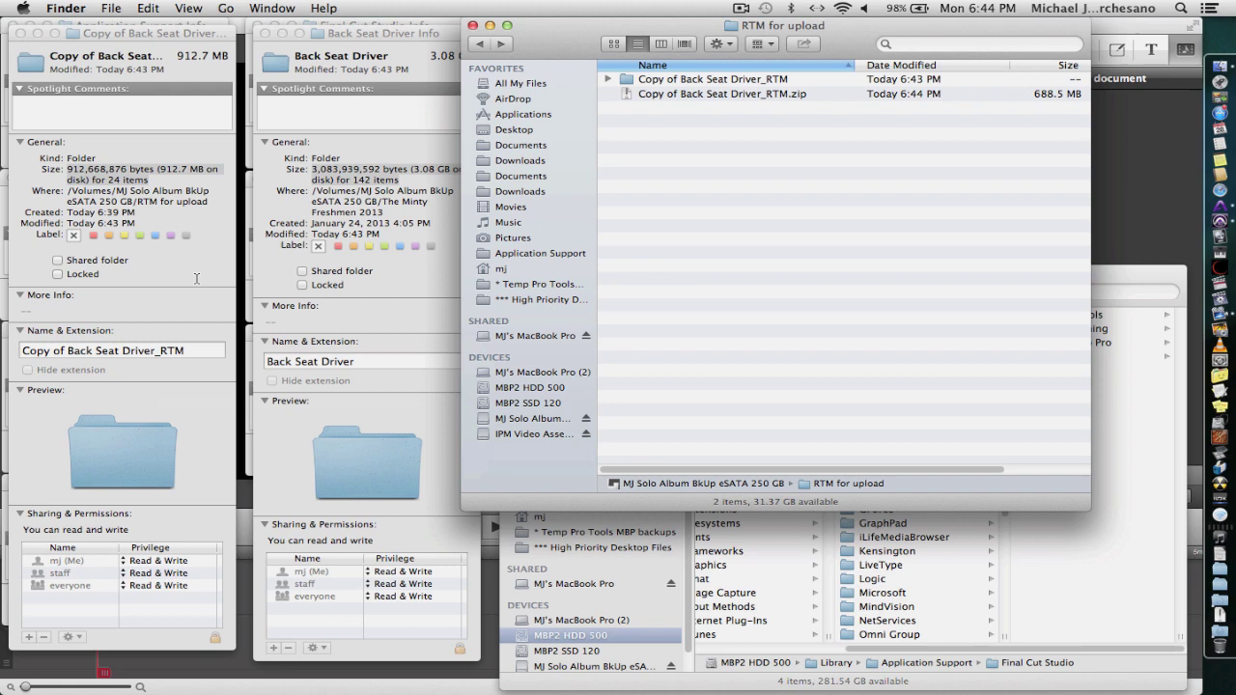
- Compare the new zip's size against the session folder's total size
click(1009, 94)
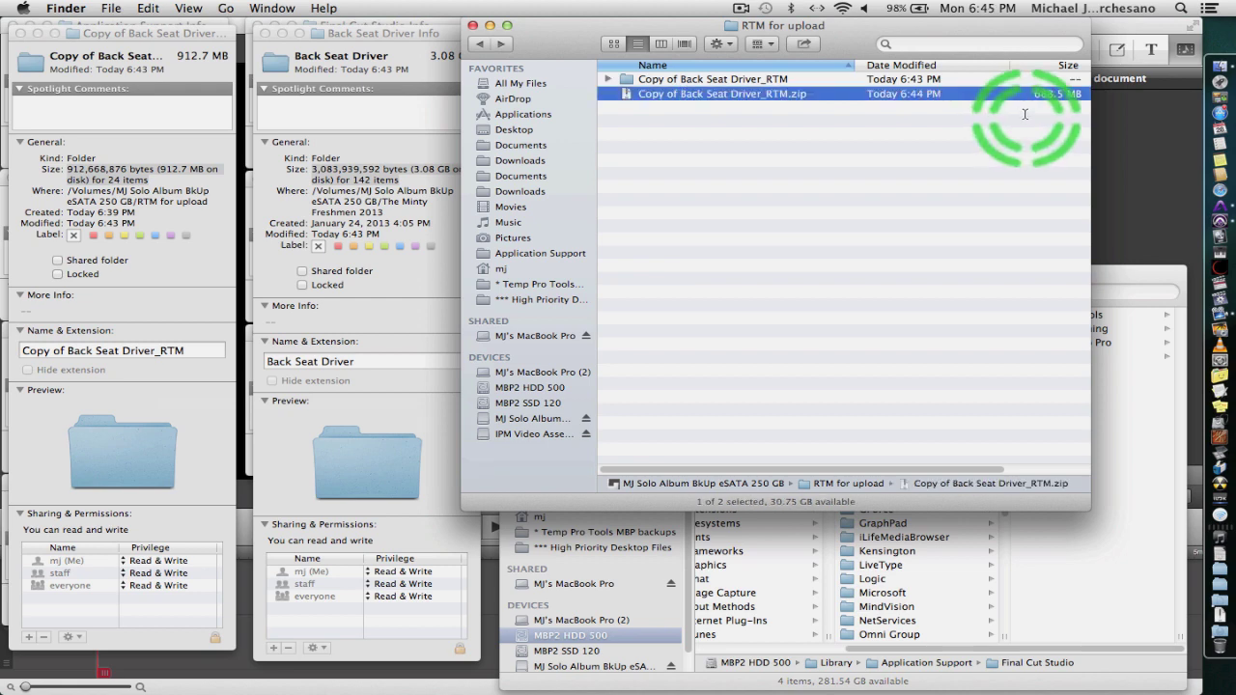
triple_click(128, 169)
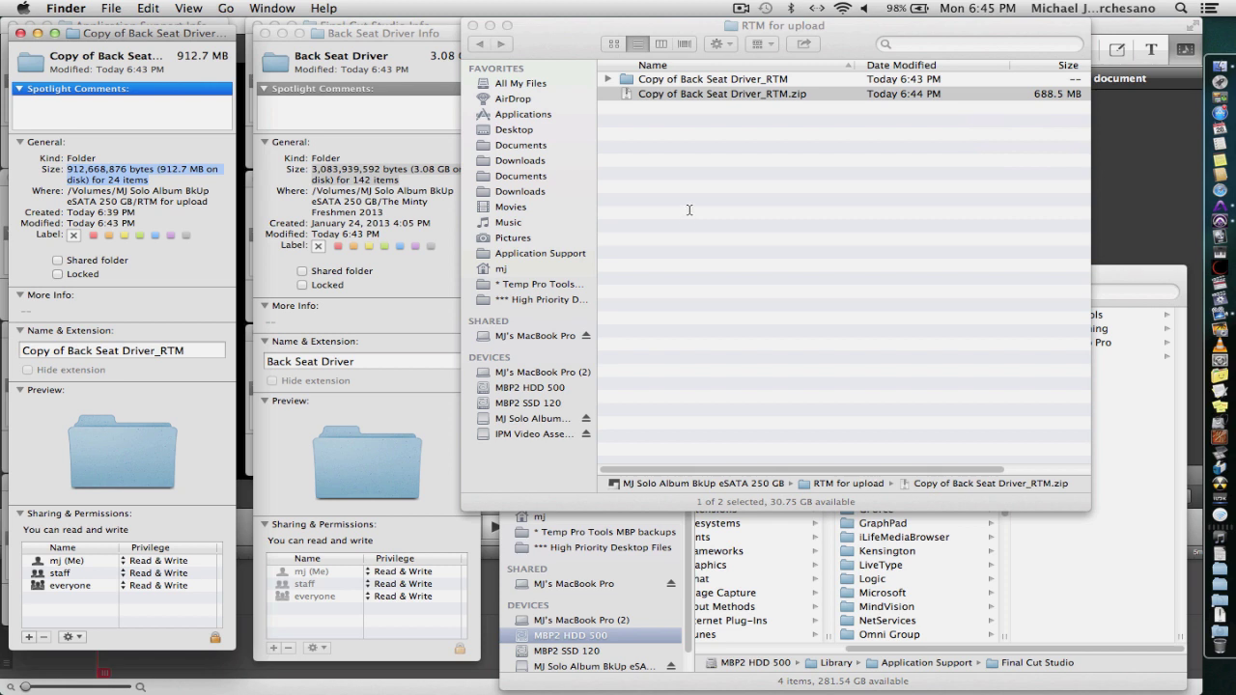
click(600, 130)
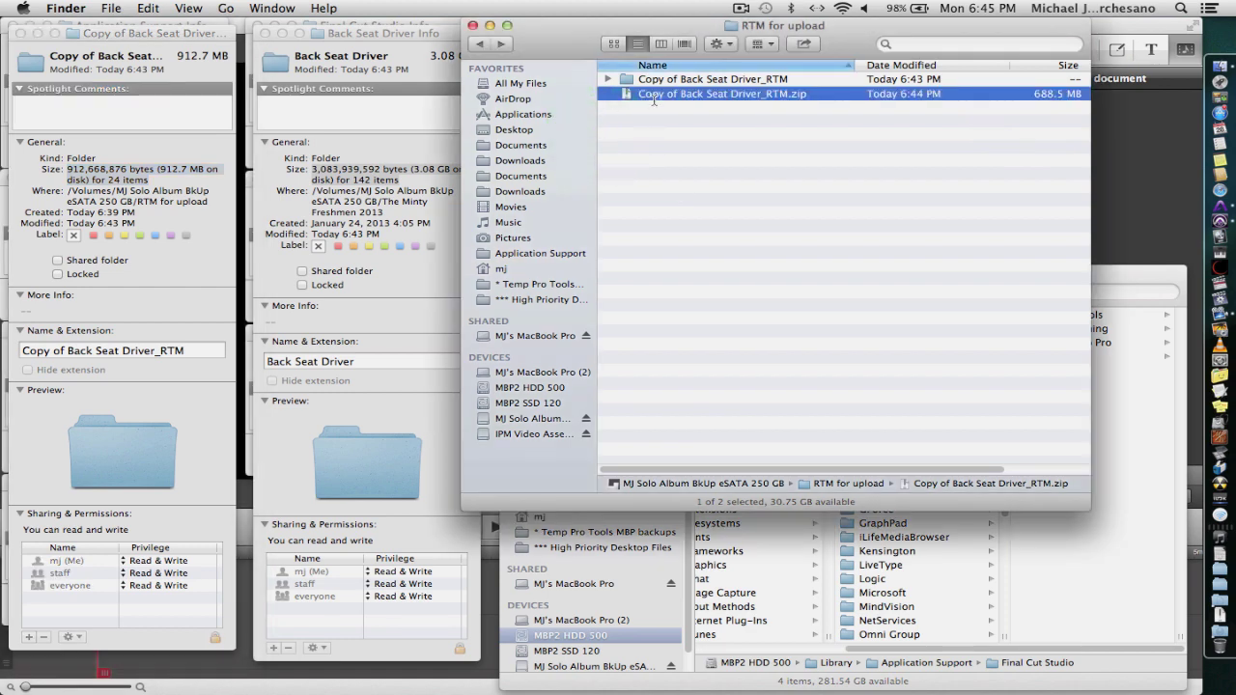
- Give Copy of Back Seat Driver_RTM.zip a red label
right_click(630, 90)
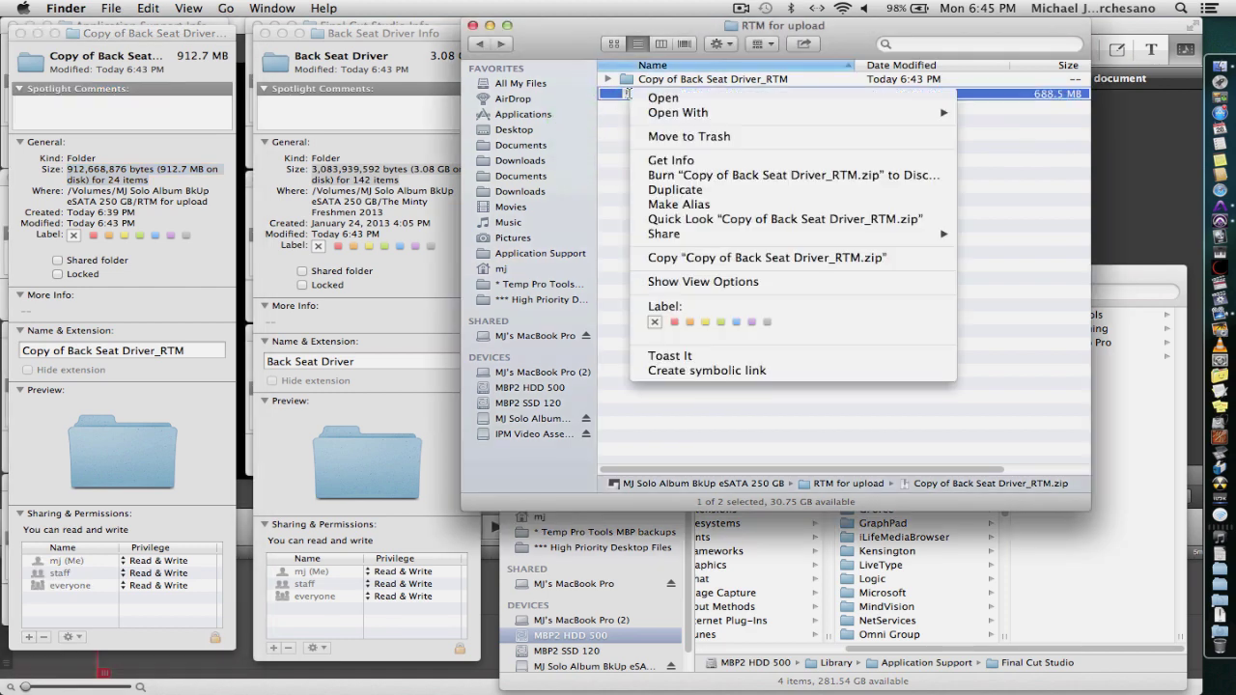
click(674, 321)
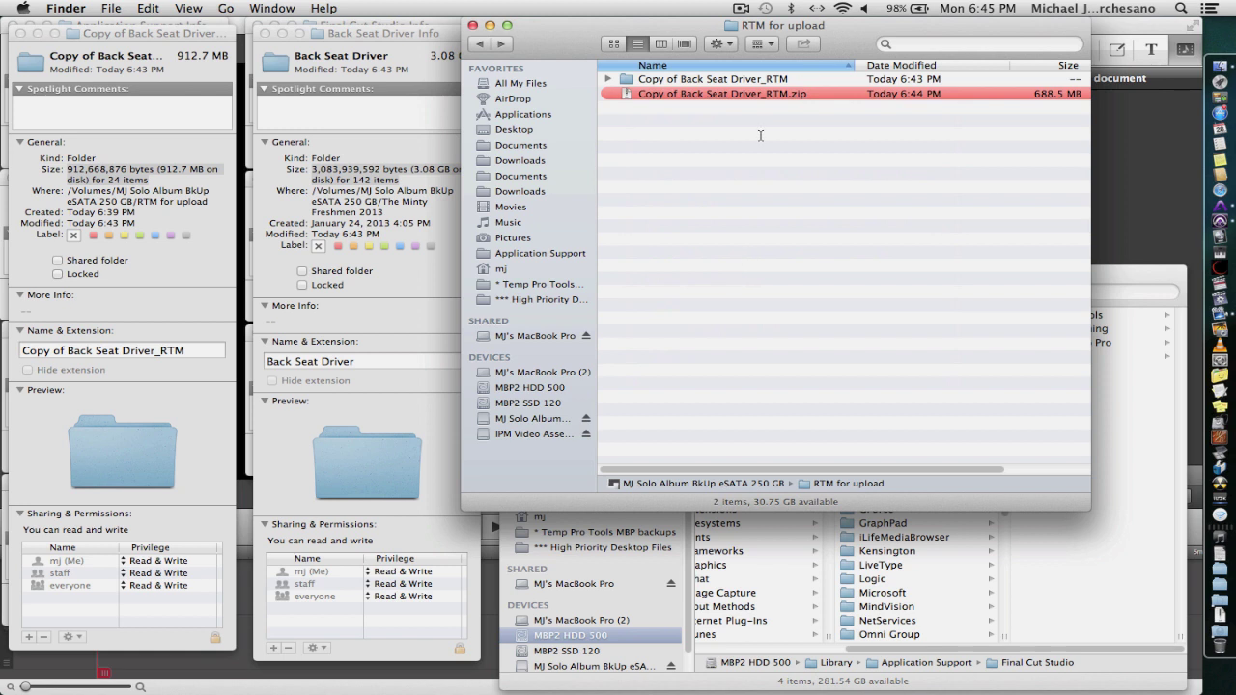
click(699, 146)
click(695, 144)
click(740, 9)
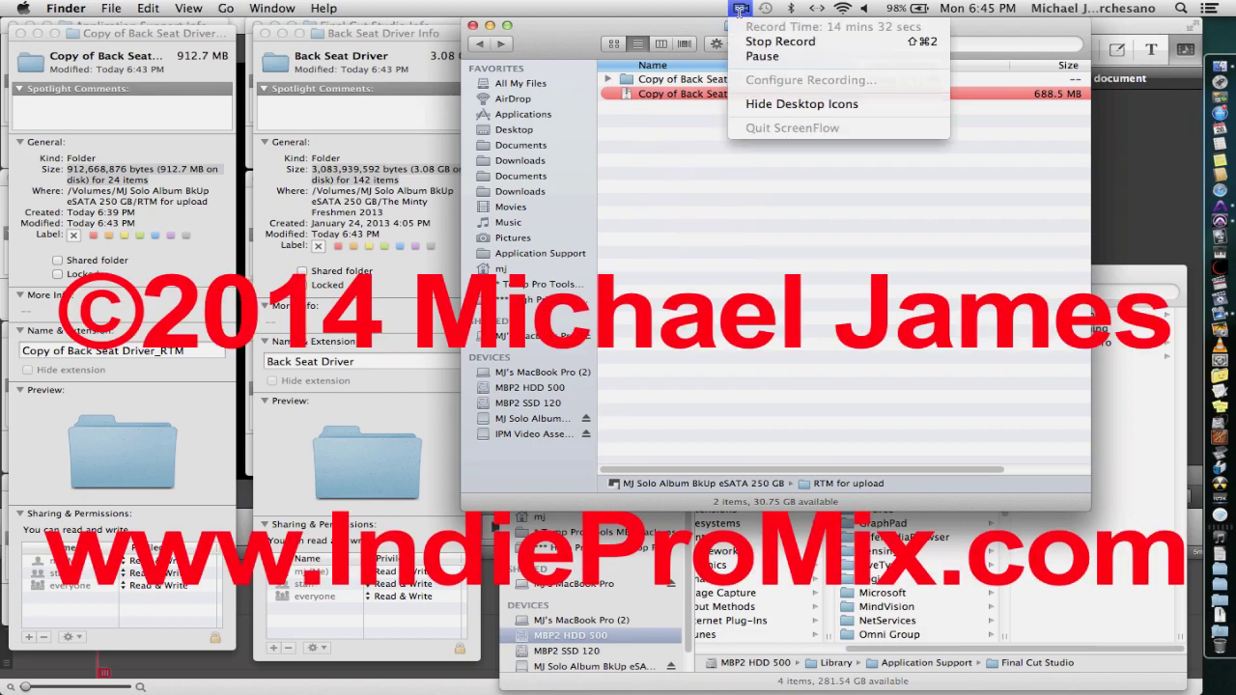